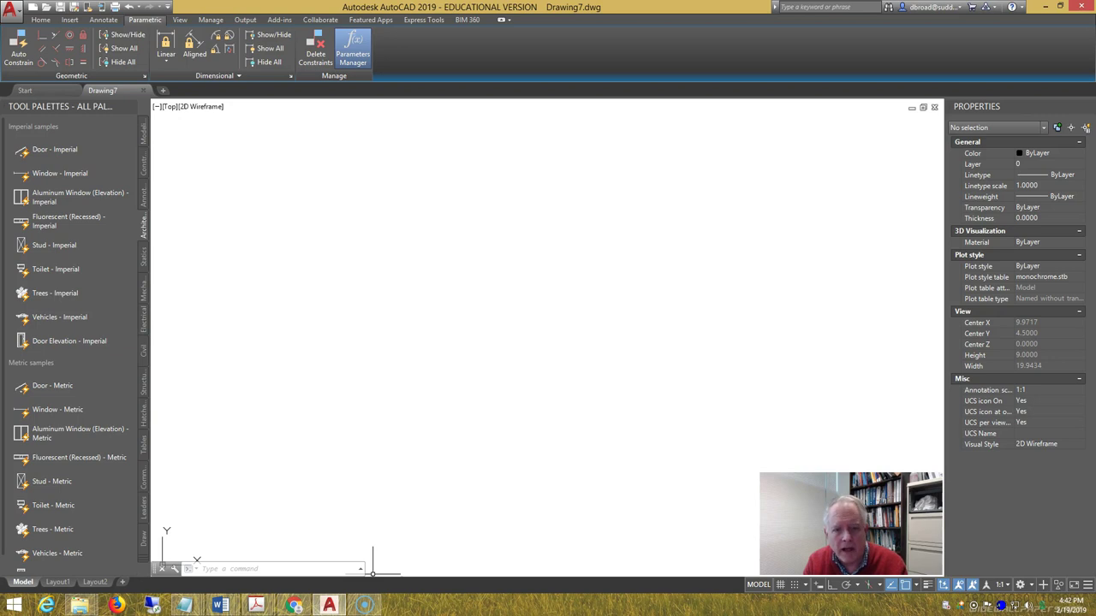
Set the drawing's length units to Architectural.
type("B")
key("BackSpace")
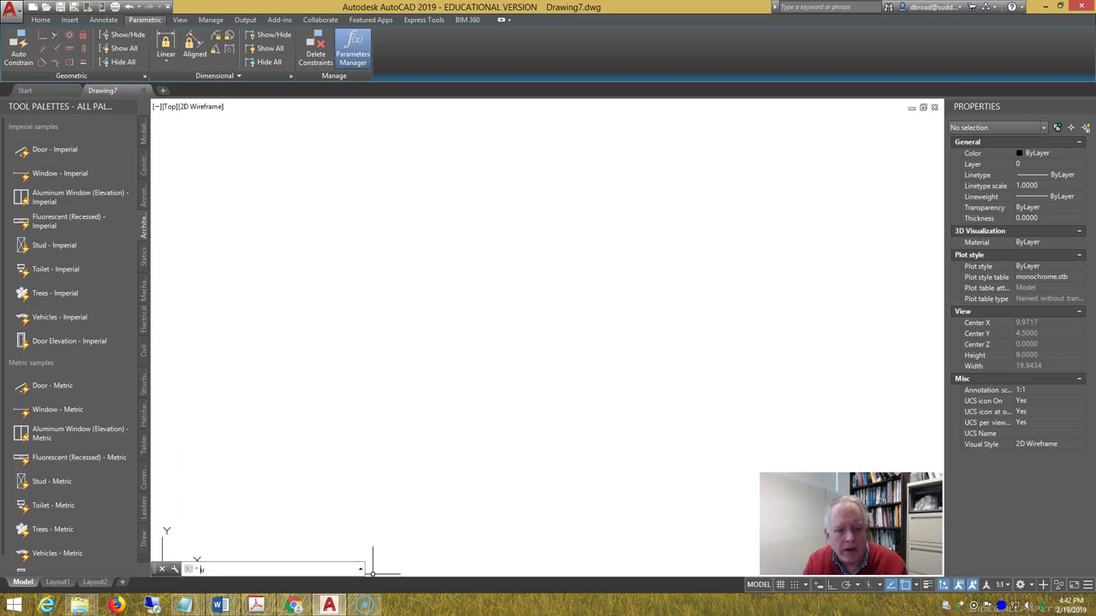
type("un")
key("Return")
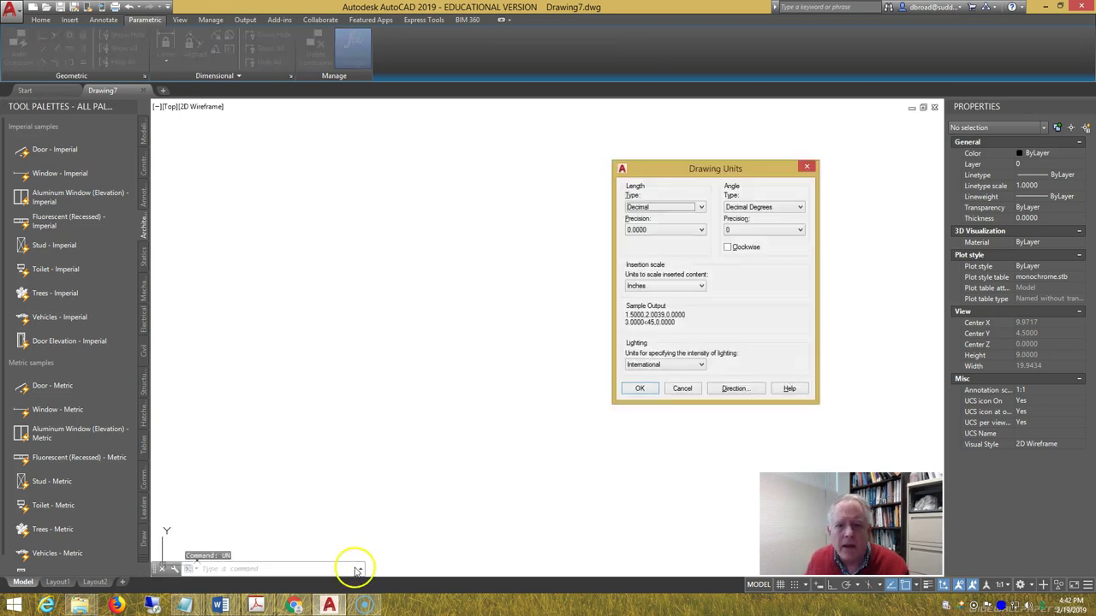
key("Up")
left_click(634, 390)
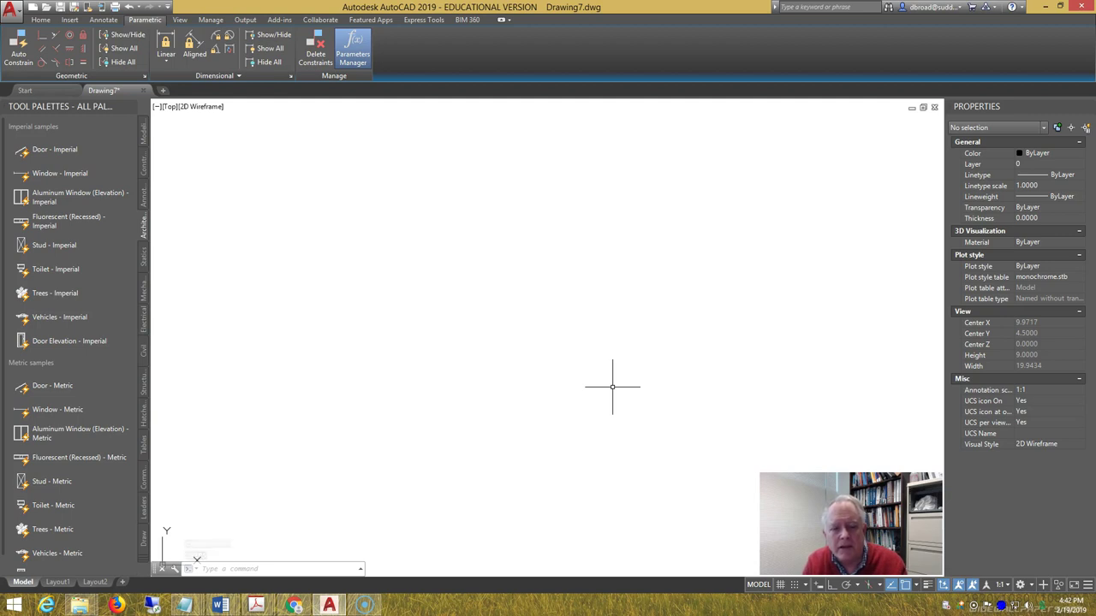
Create a new block definition named bifold and open it for editing.
type("bedit")
key("Return")
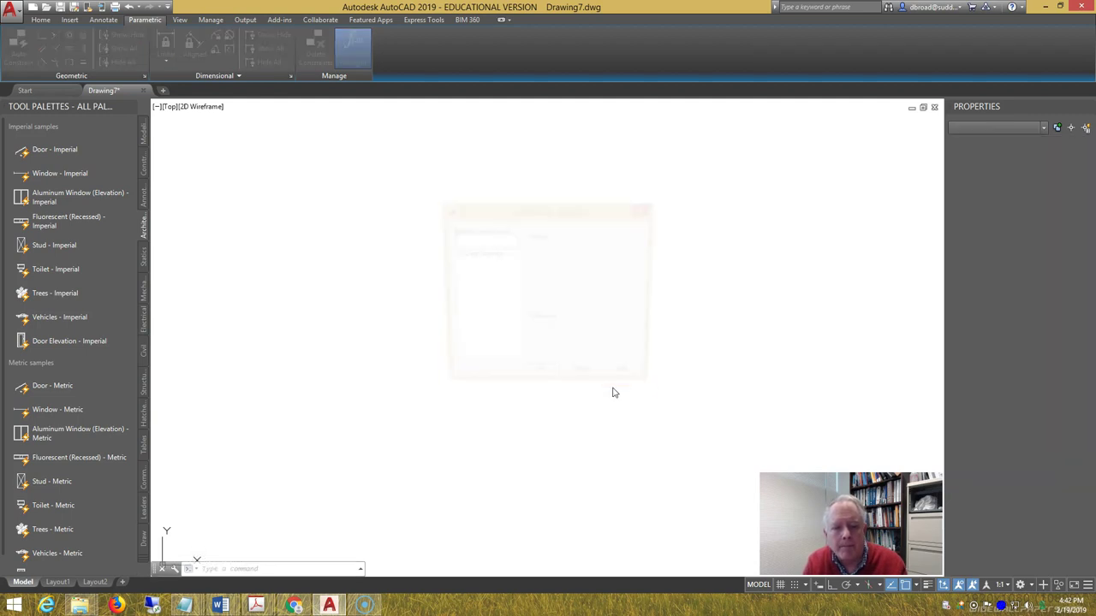
type("bi")
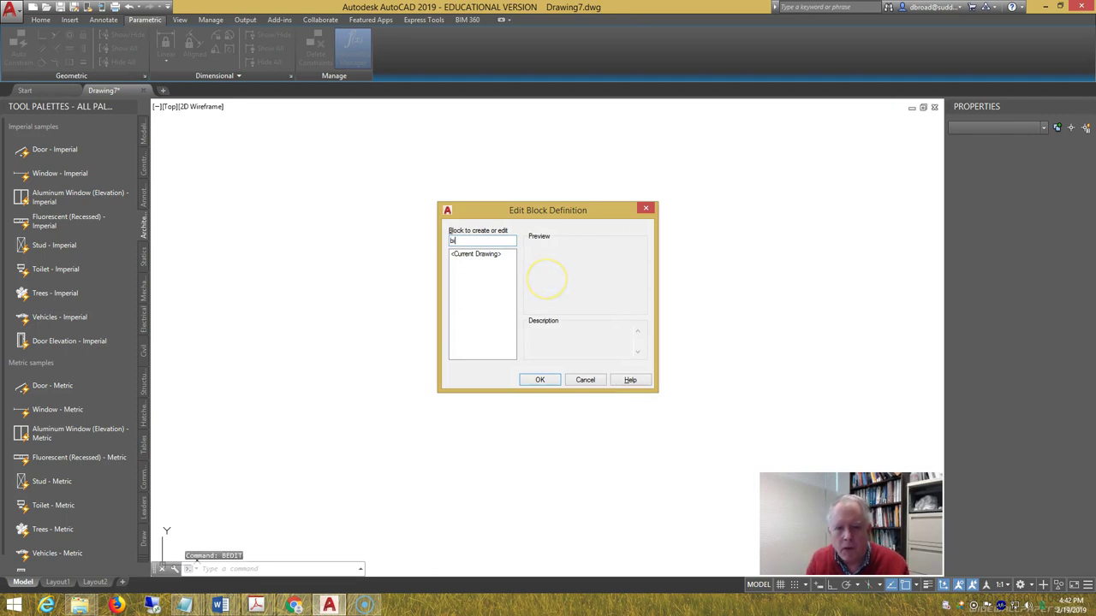
type("fold")
key("Return")
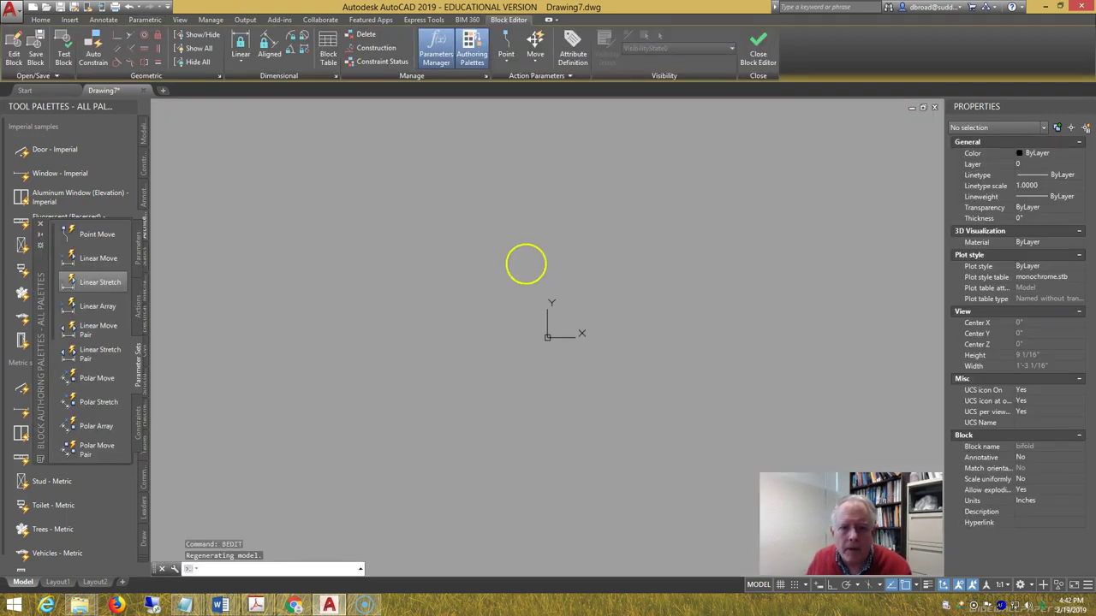
Draw a rectangle for the door panel from 0,0 to 12,1.
type("rec")
key("Return")
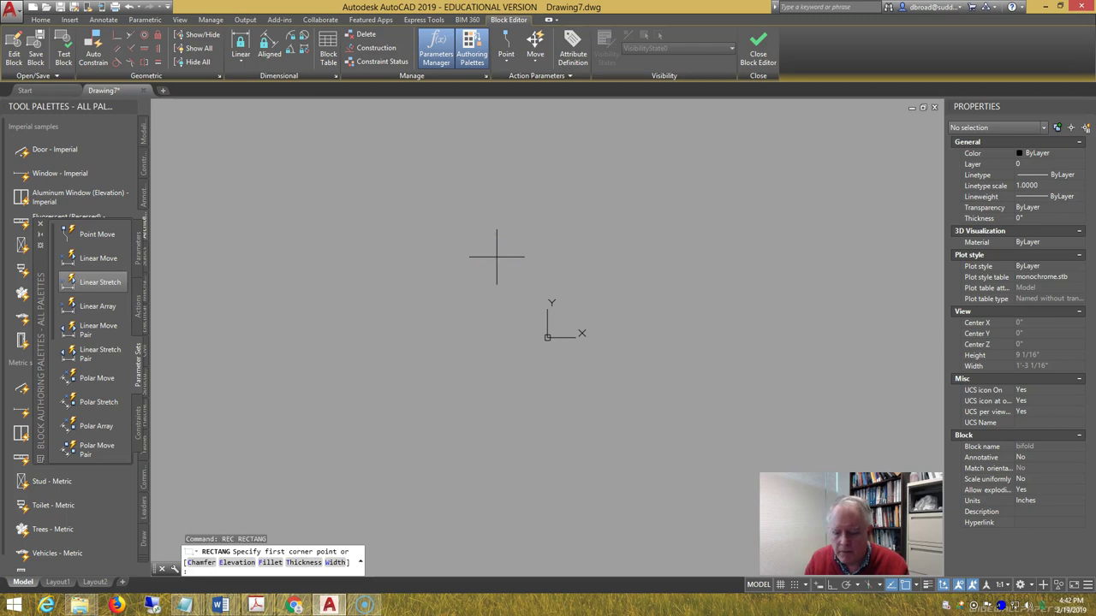
type("0,0")
key("Return")
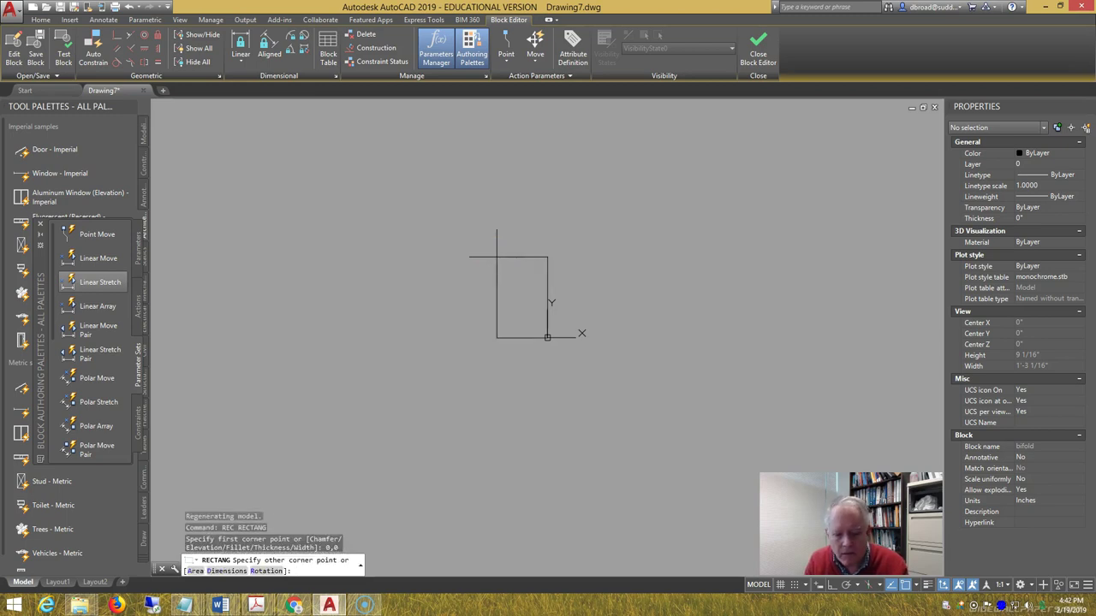
type("12,1")
key("Return")
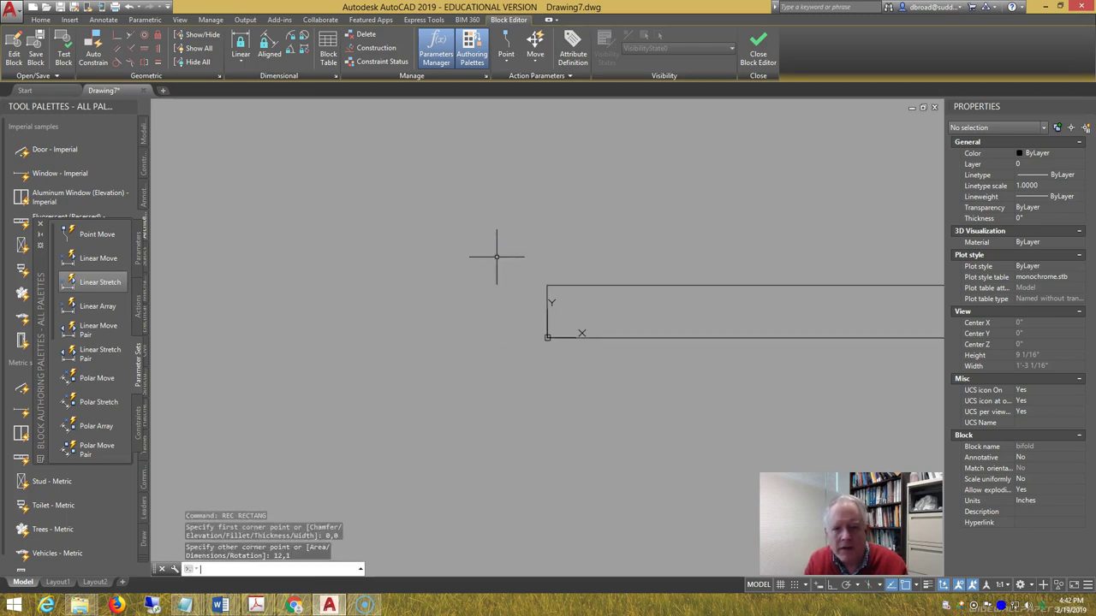
Rotate the panel rectangle by -45 degrees about the base point 0,0.
scroll(580, 154, "down", 4)
middle_click_drag(702, 177, 546, 224)
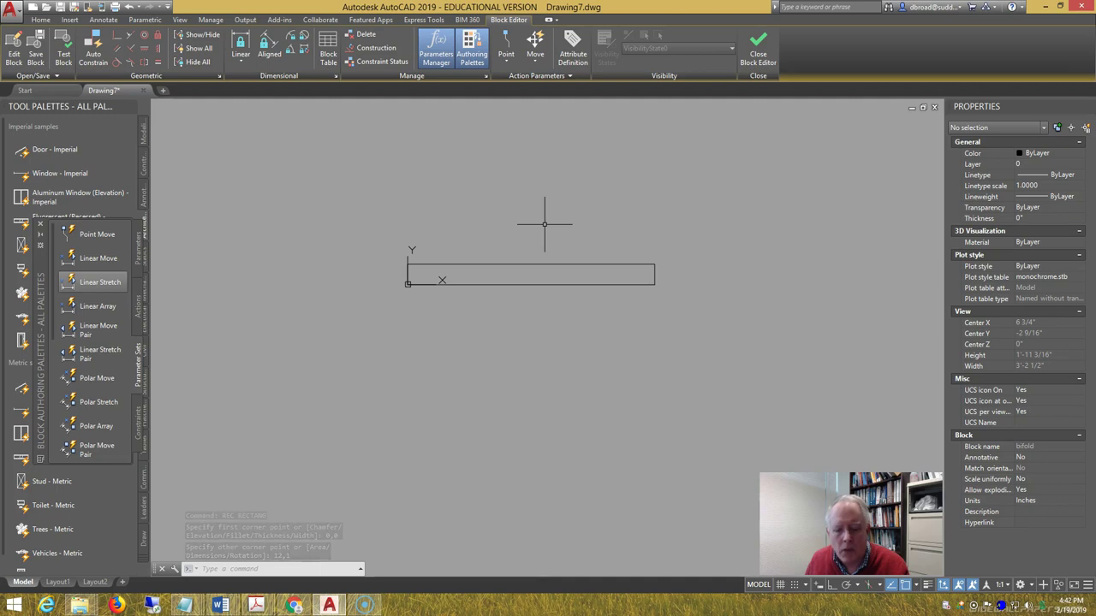
type("ro")
key("Return")
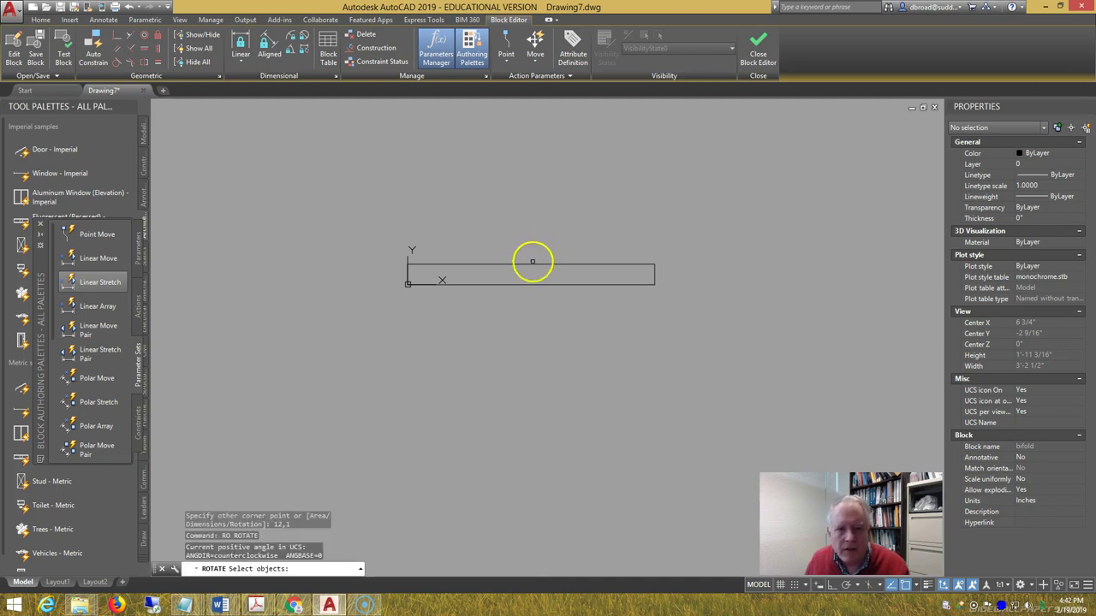
left_click(532, 263)
key("Return")
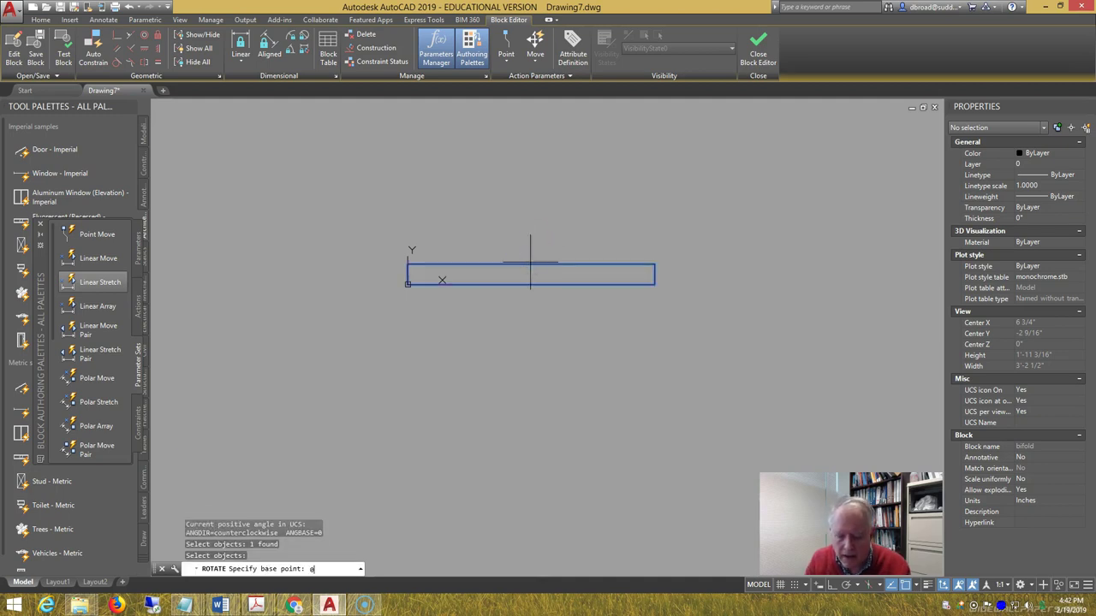
type("0,0")
key("Return")
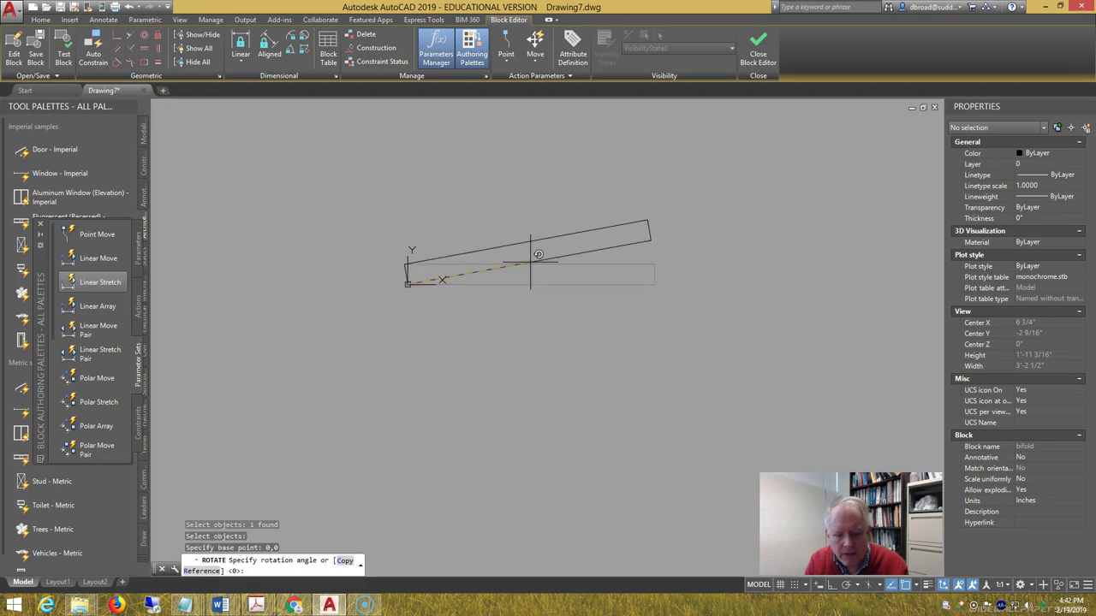
type("-45")
key("Return")
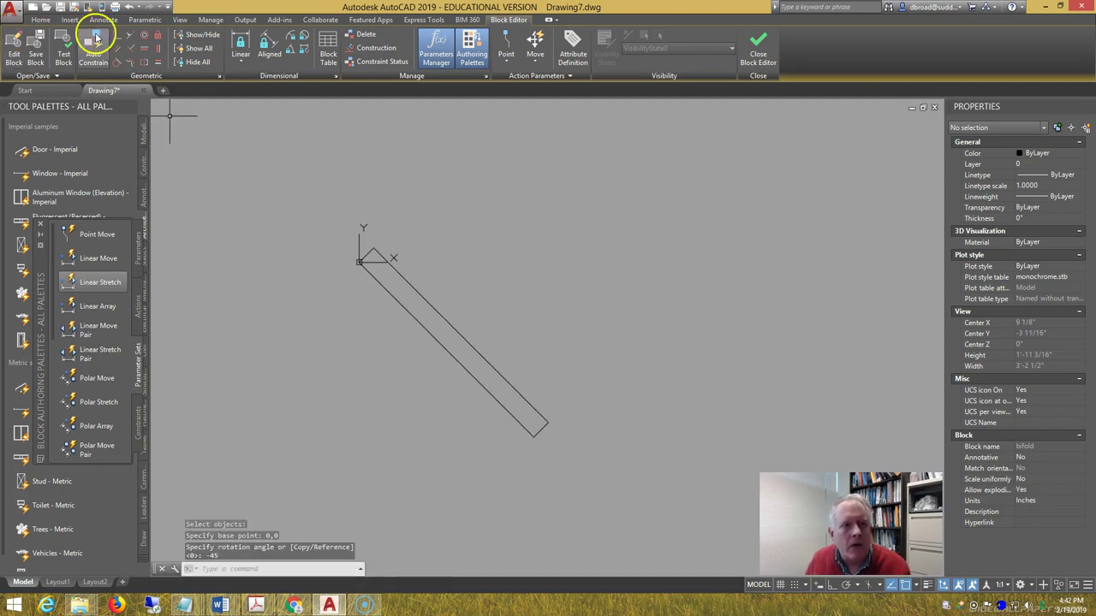
Apply automatic geometric constraints to the rotated panel rectangle.
left_click(93, 44)
left_click(567, 454)
left_click(293, 252)
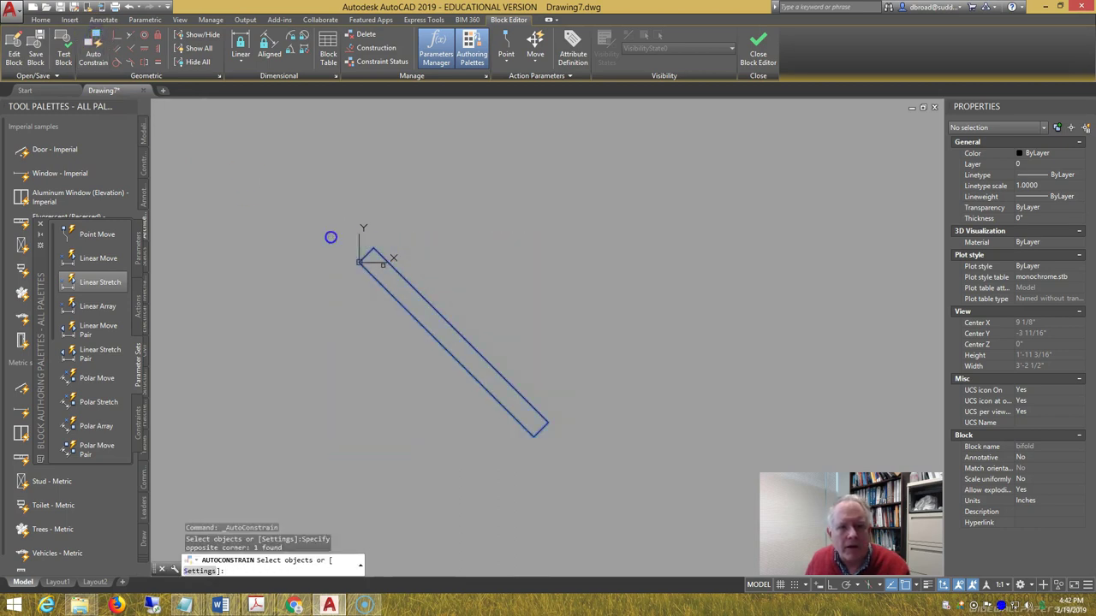
right_click(559, 316)
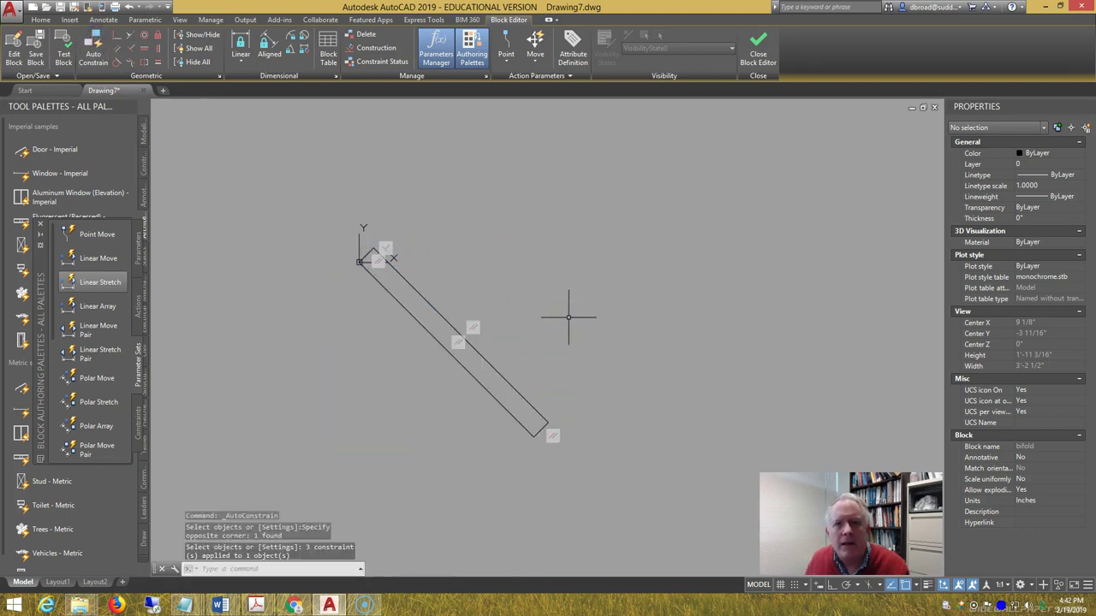
Add a user parameter named Width to the block and set its expression to 48.
left_click(433, 57)
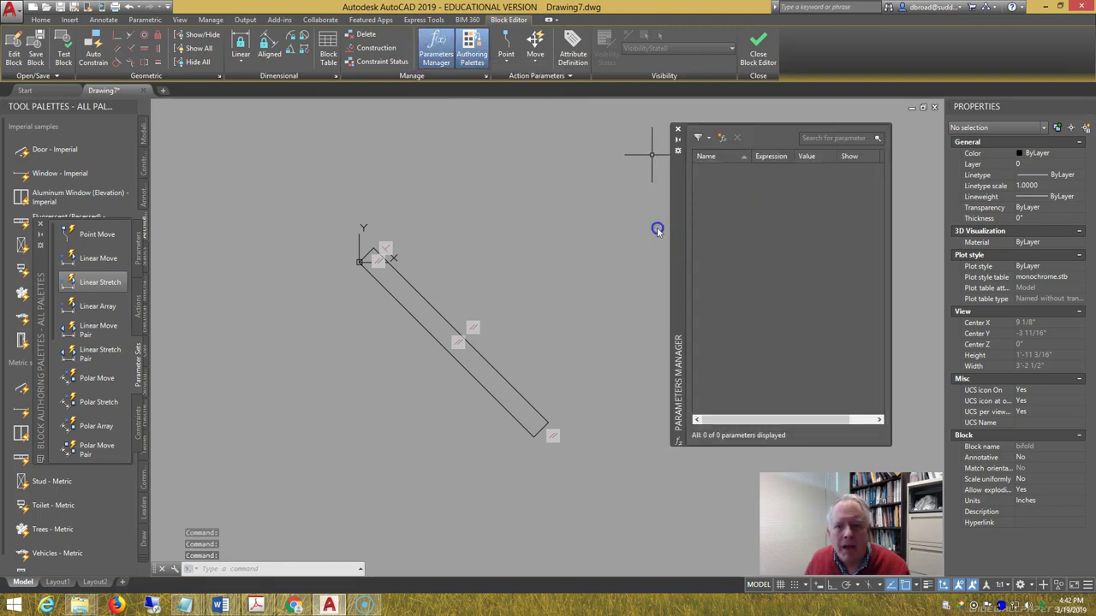
left_click_drag(678, 229, 610, 224)
double_click(641, 166)
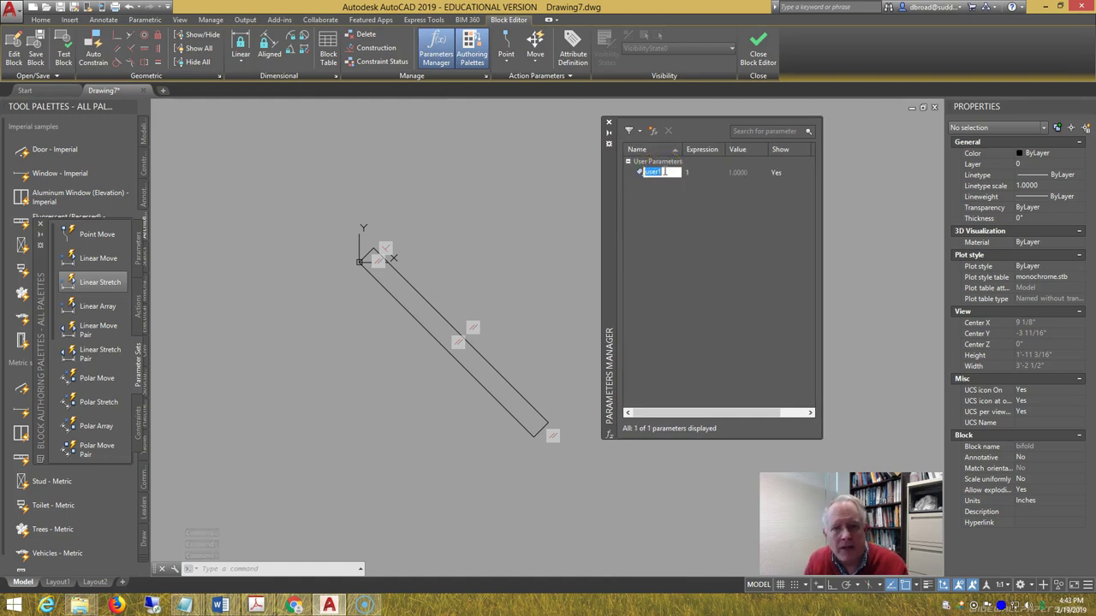
type("Width")
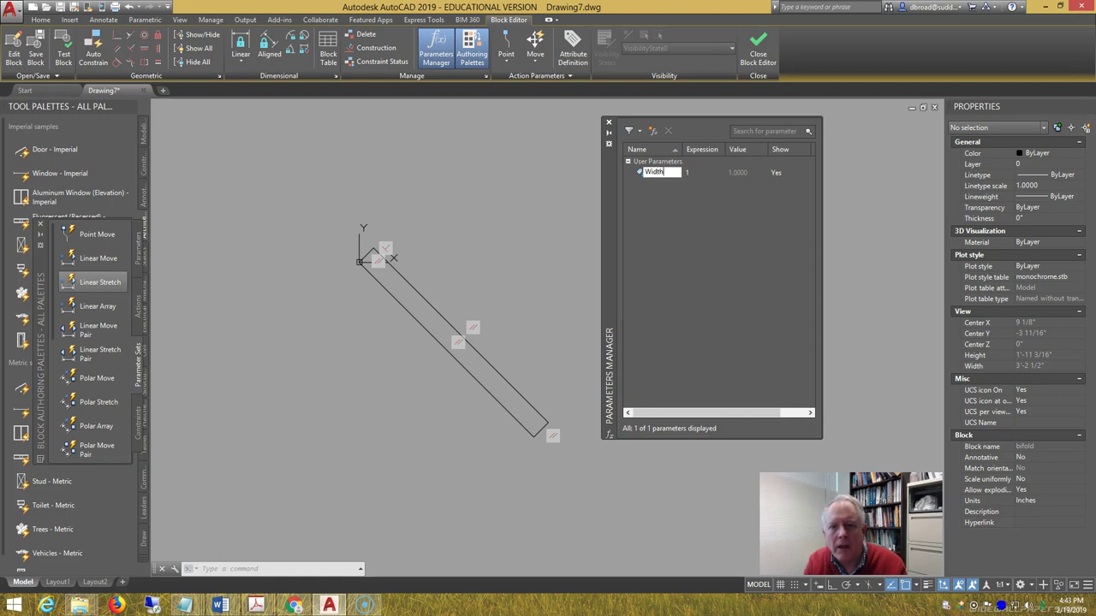
key("Return")
left_click(666, 177)
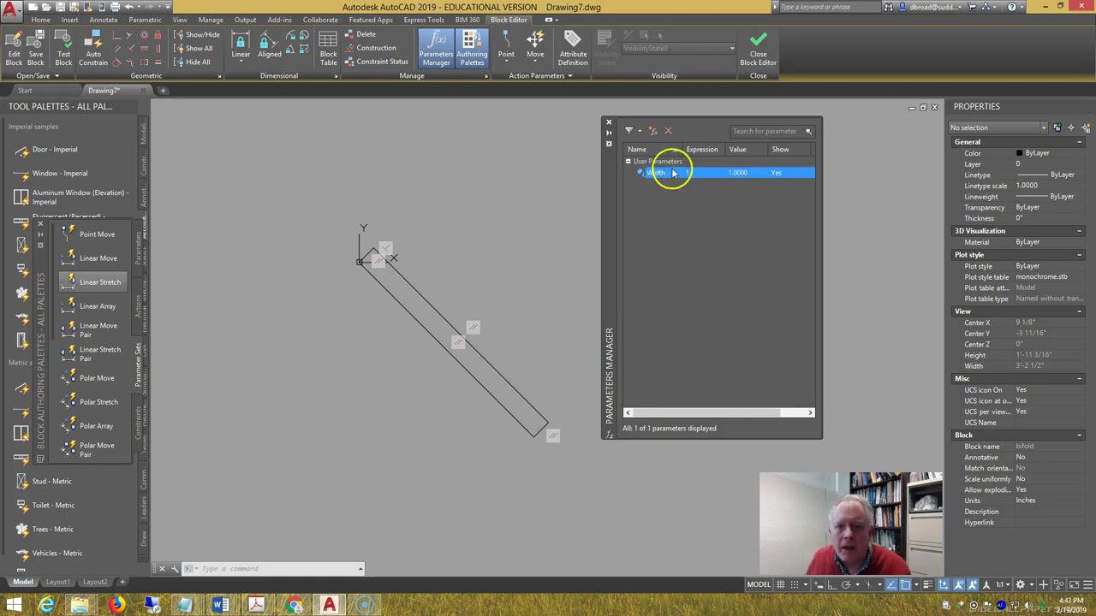
left_click(692, 174)
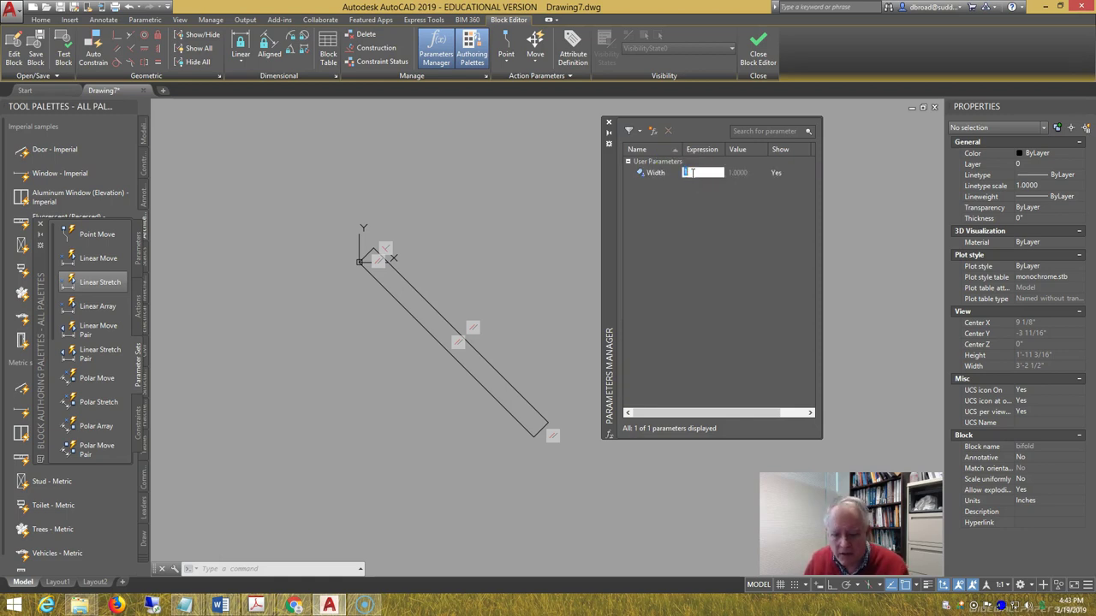
type("48")
key("Return")
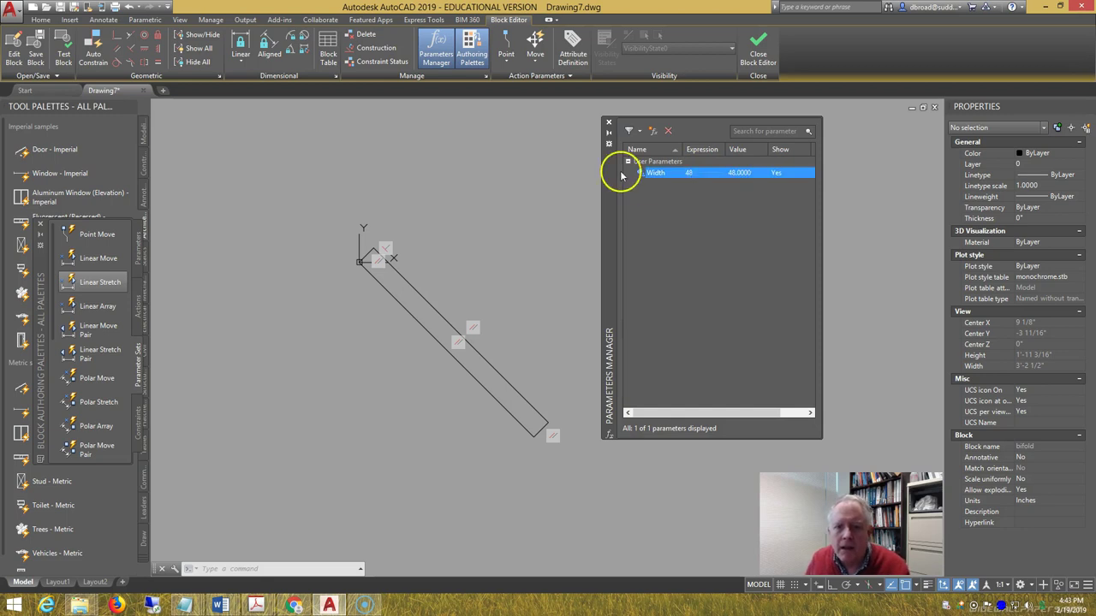
Add a user parameter named Pw with the expression width/4 and set its Show option to No.
left_click(648, 186)
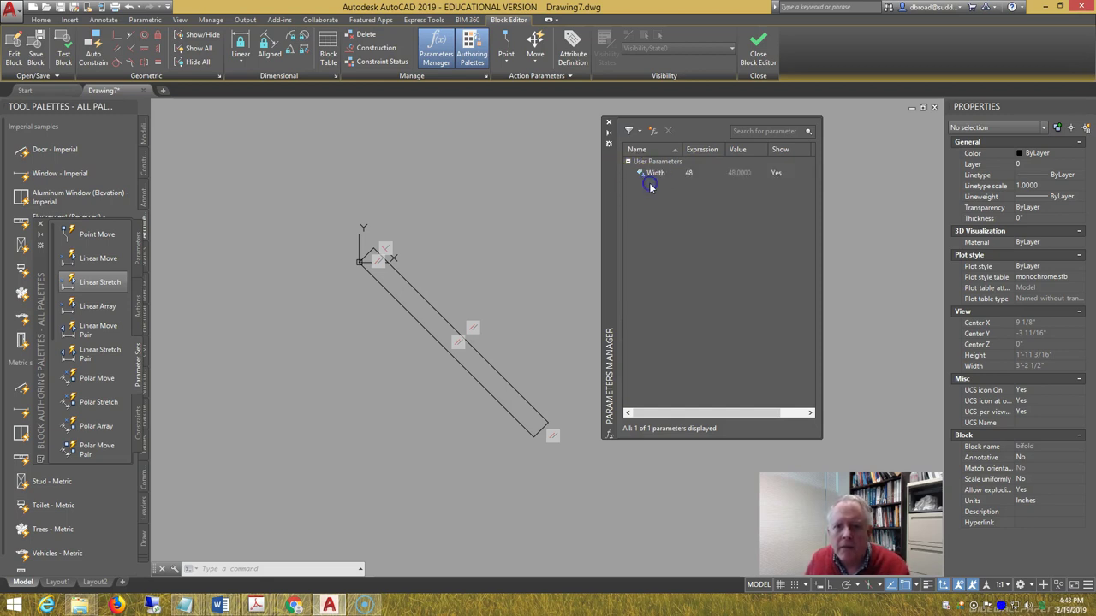
double_click(650, 185)
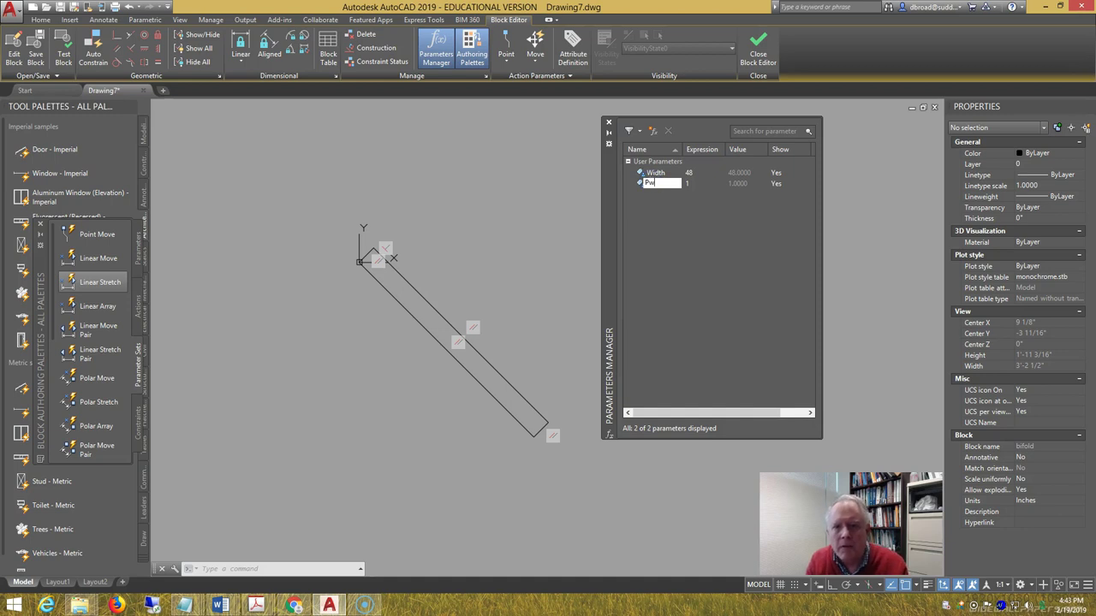
key("Return")
left_click(690, 185)
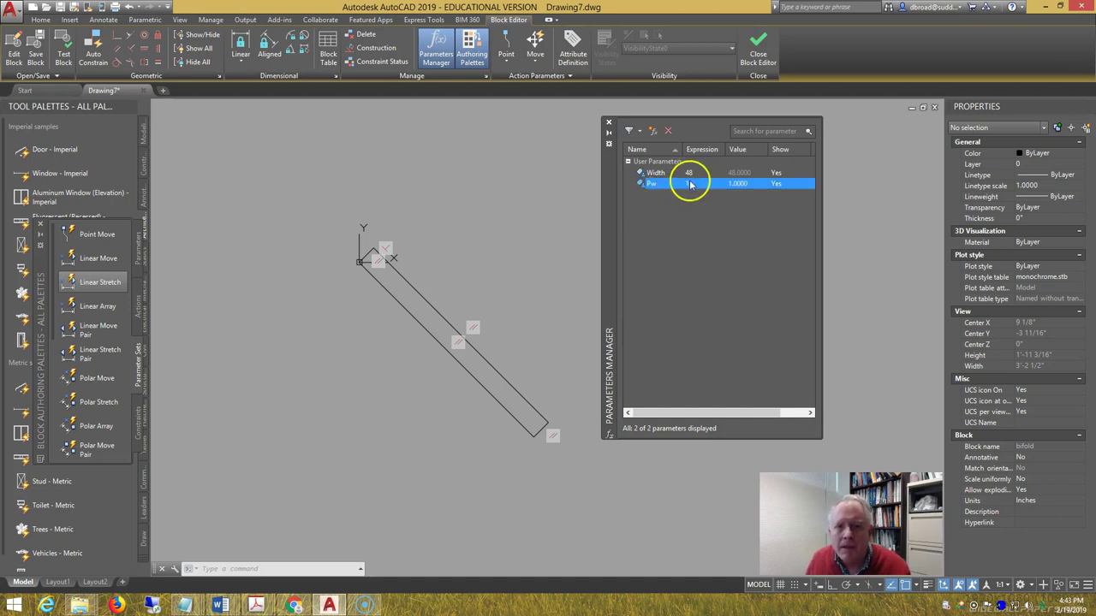
left_click(690, 184)
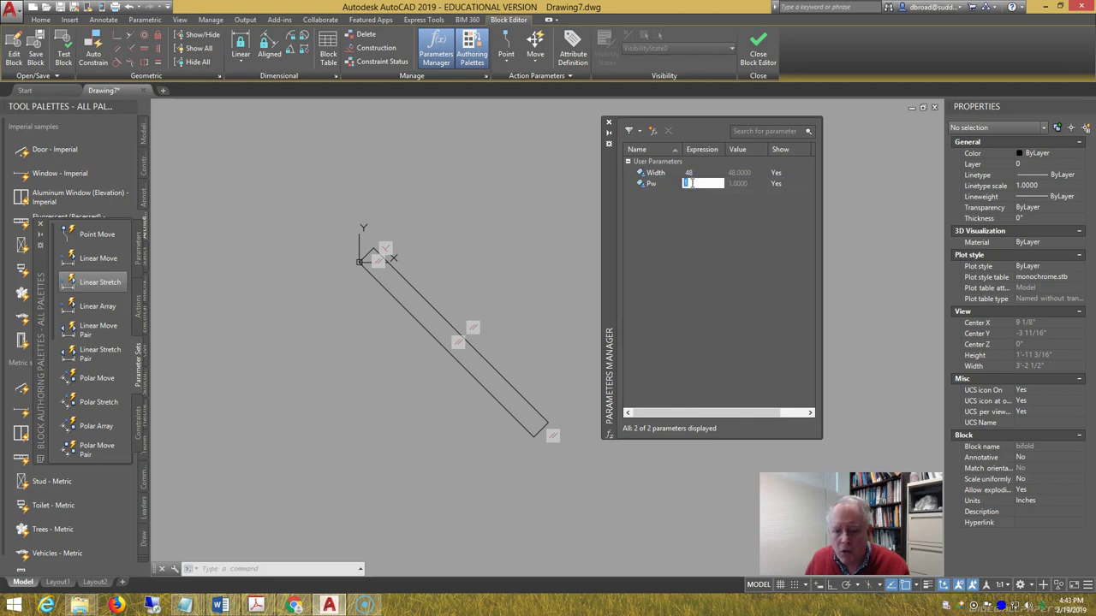
type("width/4")
key("Return")
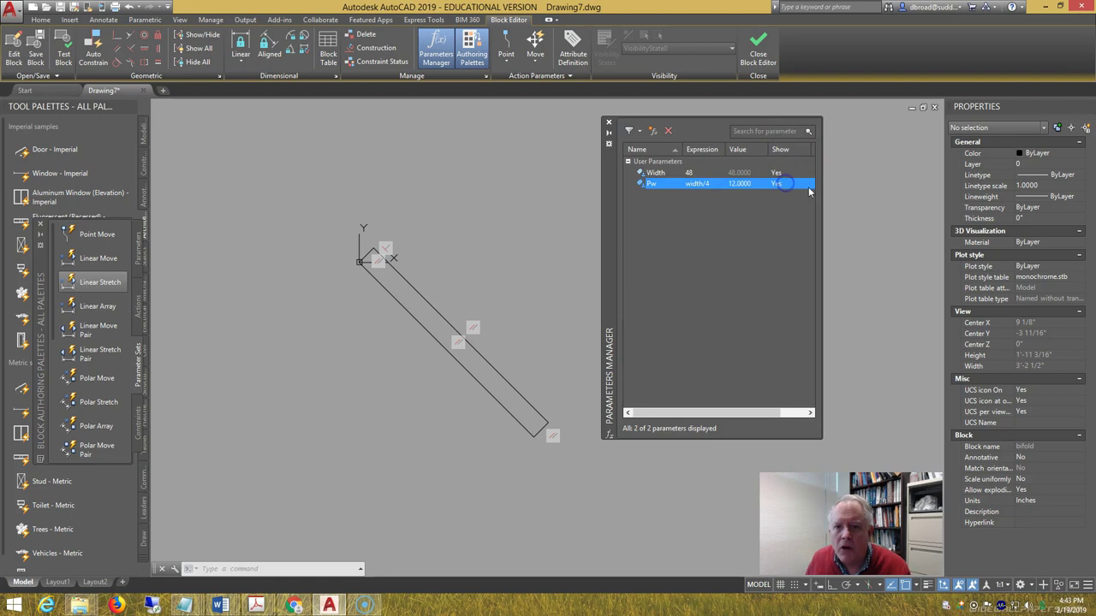
left_click(784, 184)
left_click(805, 184)
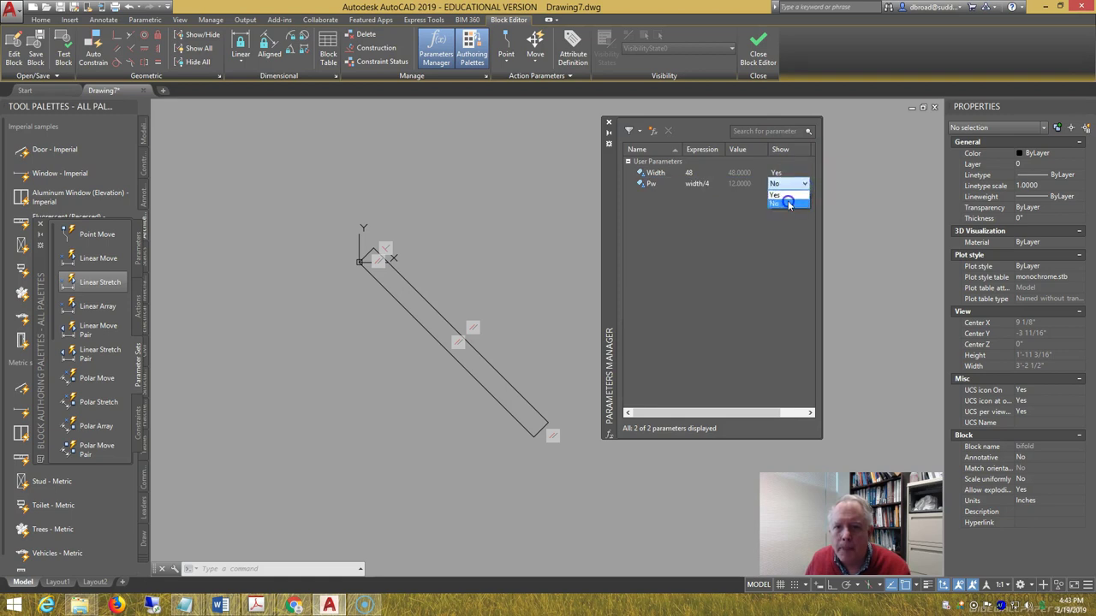
left_click(784, 200)
Add another user parameter named Thk, keeping its default expression of 1.
double_click(653, 198)
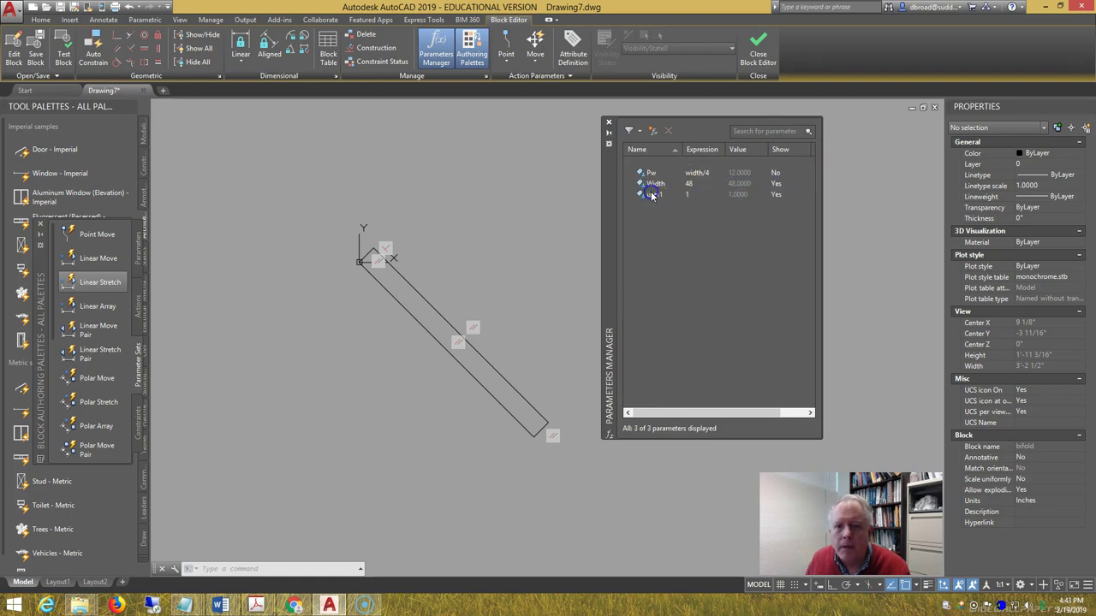
type("Thk")
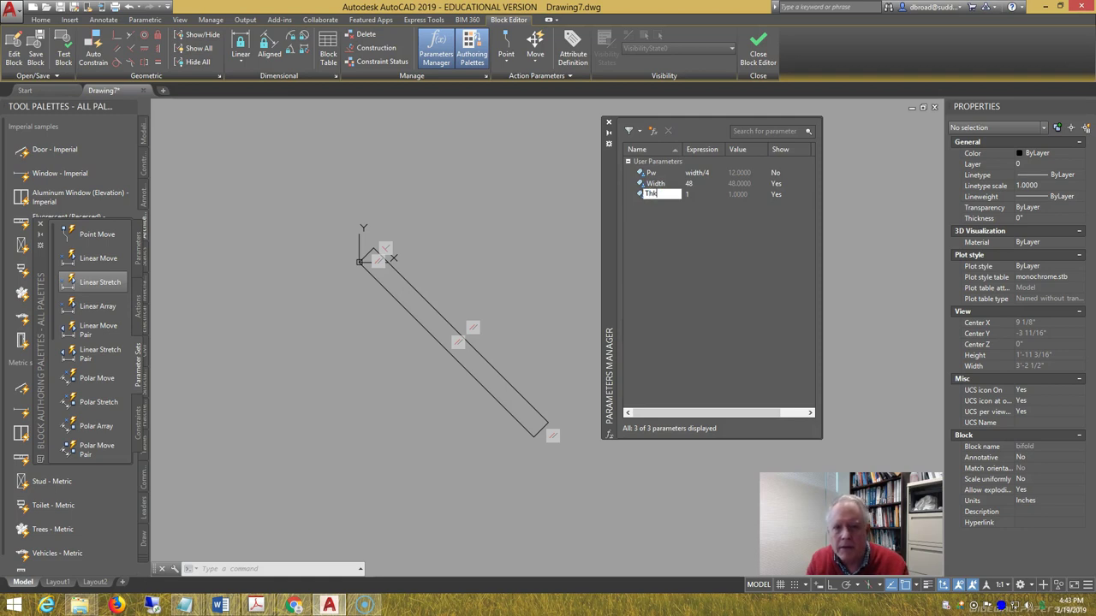
key("Return")
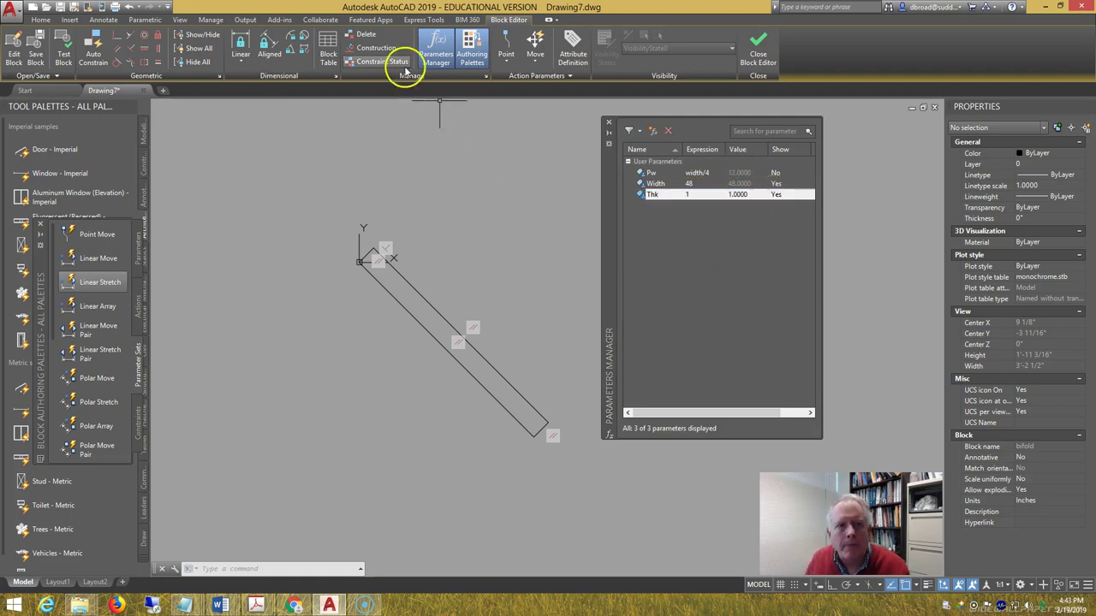
Add an aligned dimensional constraint between the midpoints of the panel's two short ends and set its expression to pw.
left_click(268, 43)
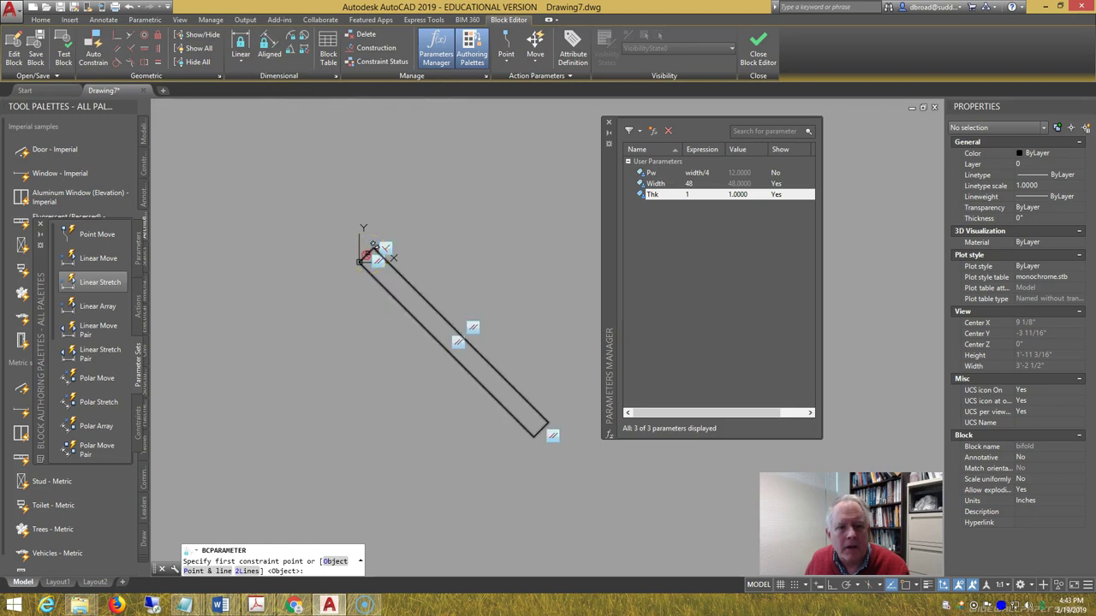
left_click(368, 253)
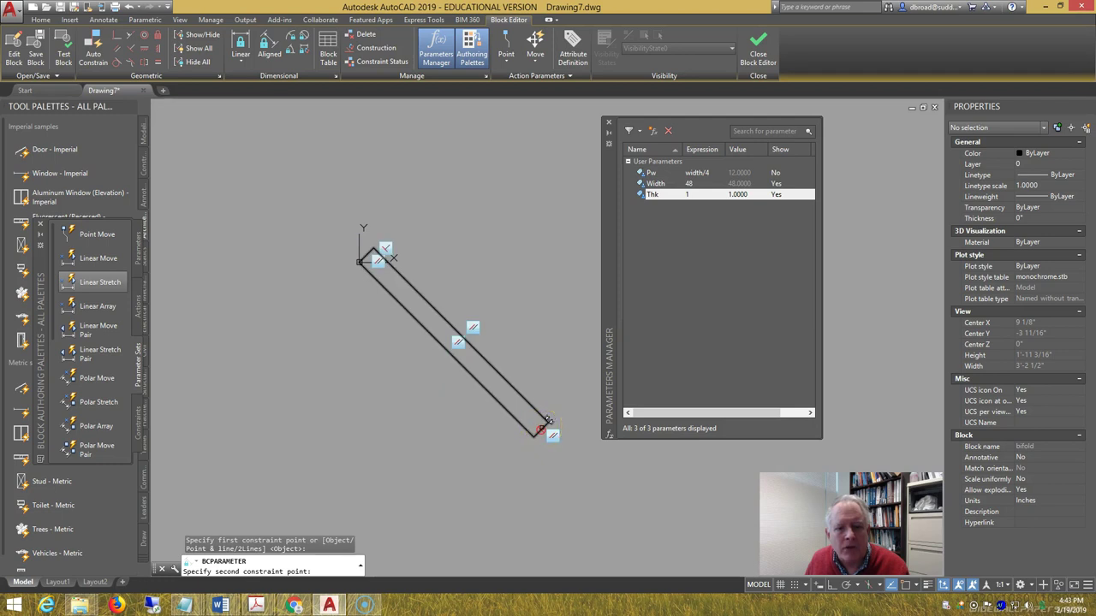
left_click(542, 428)
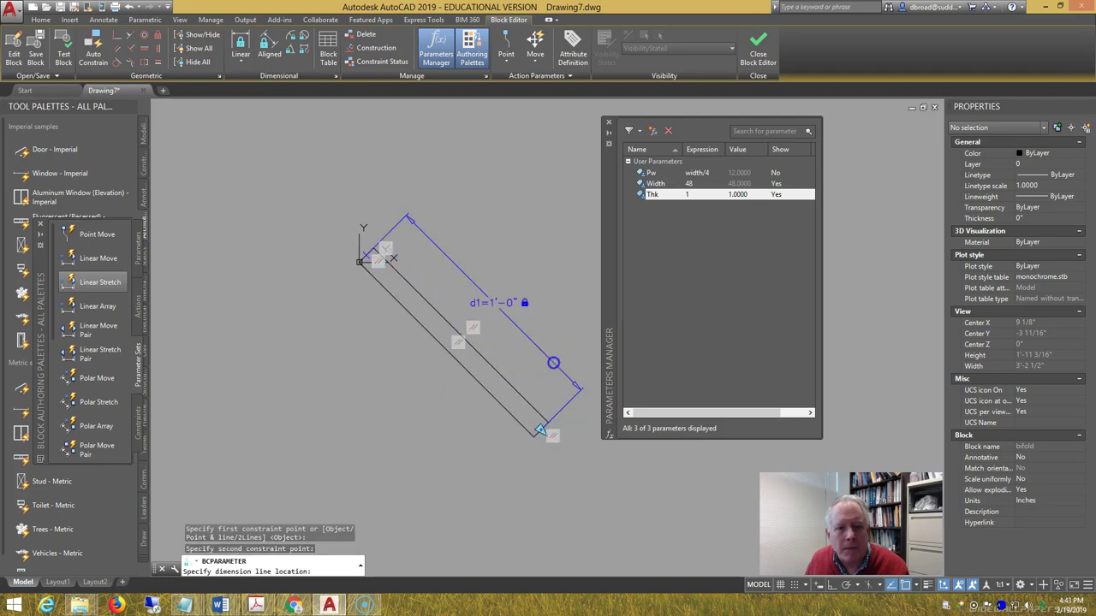
left_click(554, 366)
type("pw")
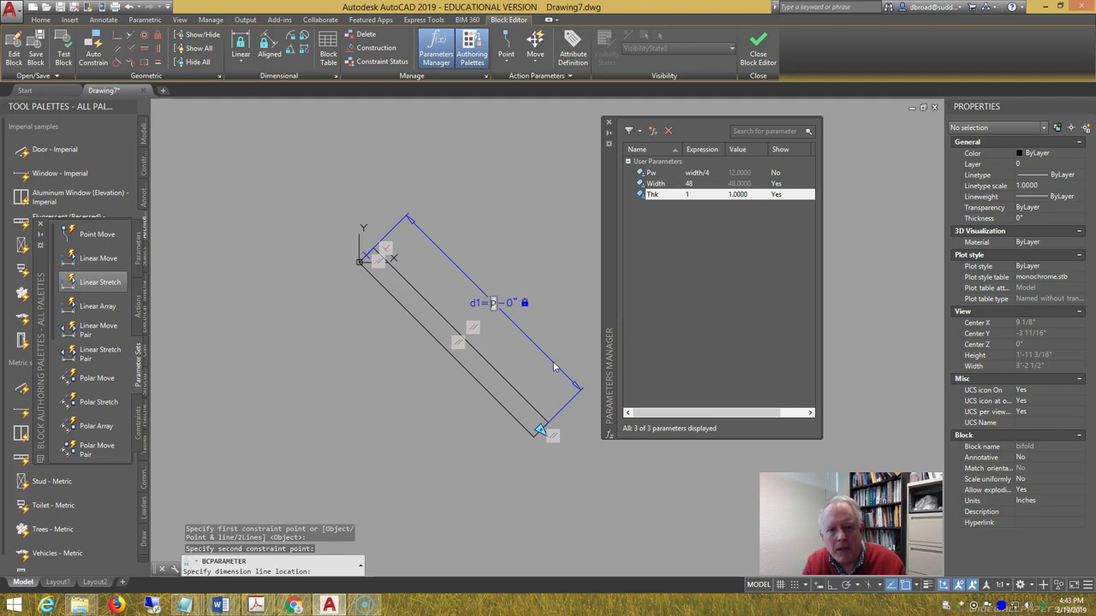
key("Return")
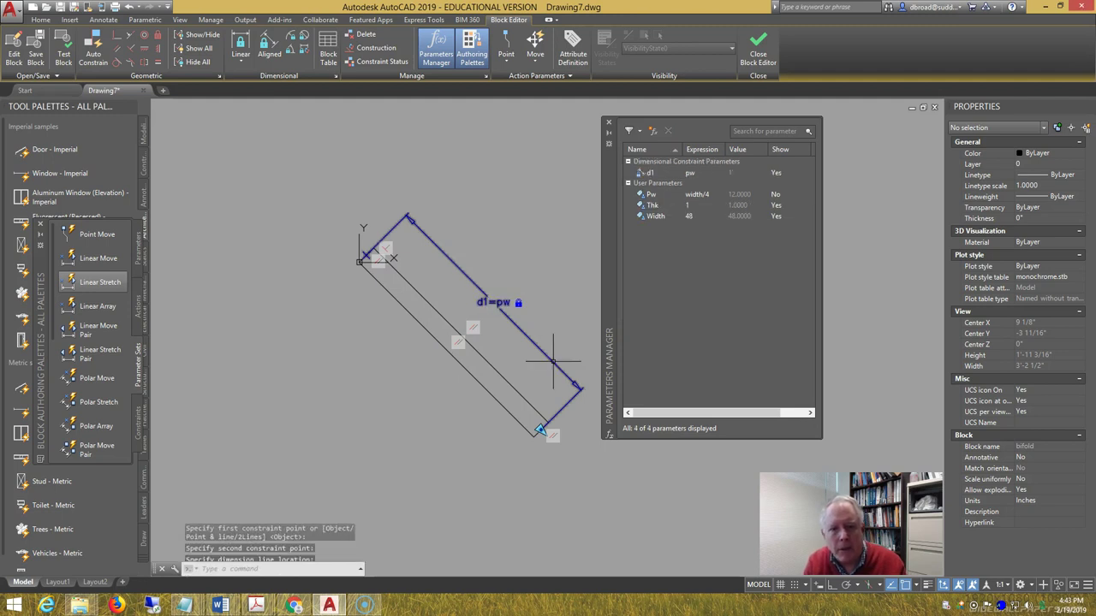
Add an aligned dimensional constraint across the panel's thickness, between the midpoints of its long sides, with the expression thk.
left_click(264, 41)
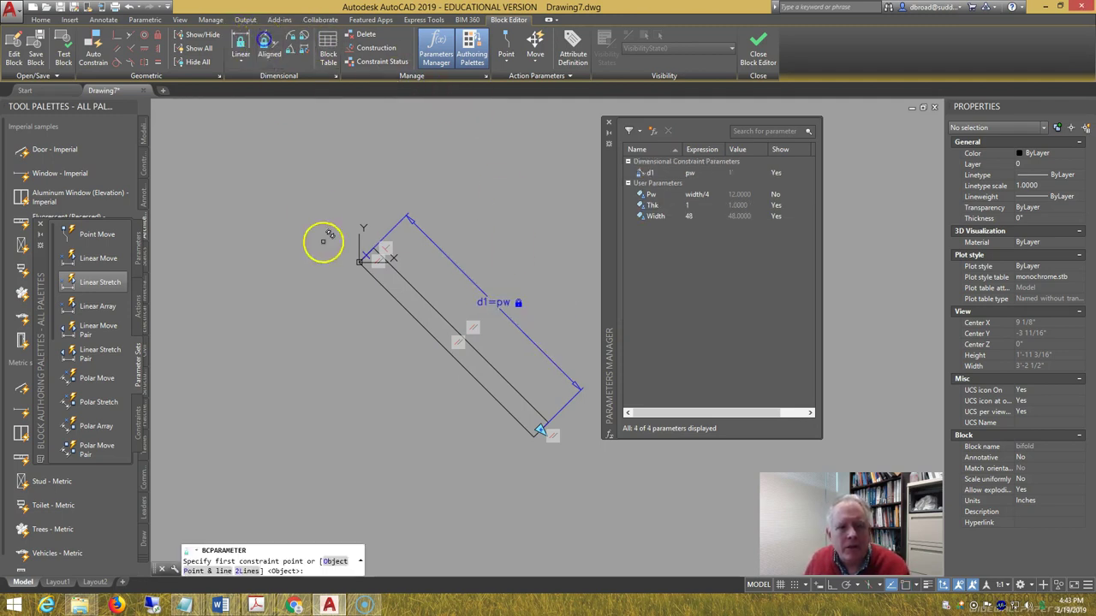
left_click(438, 338)
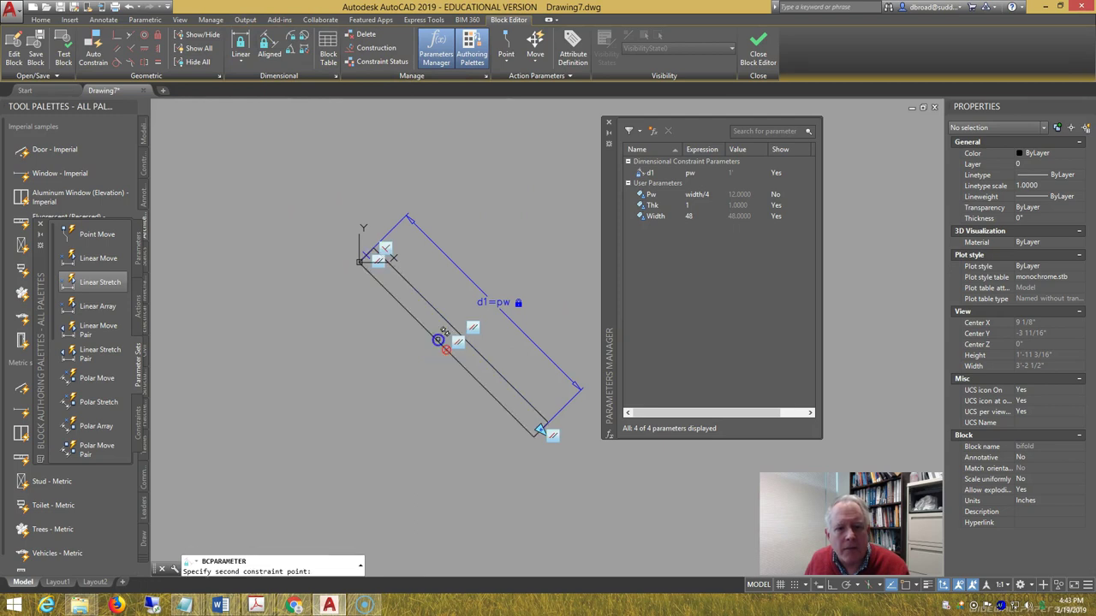
left_click(456, 324)
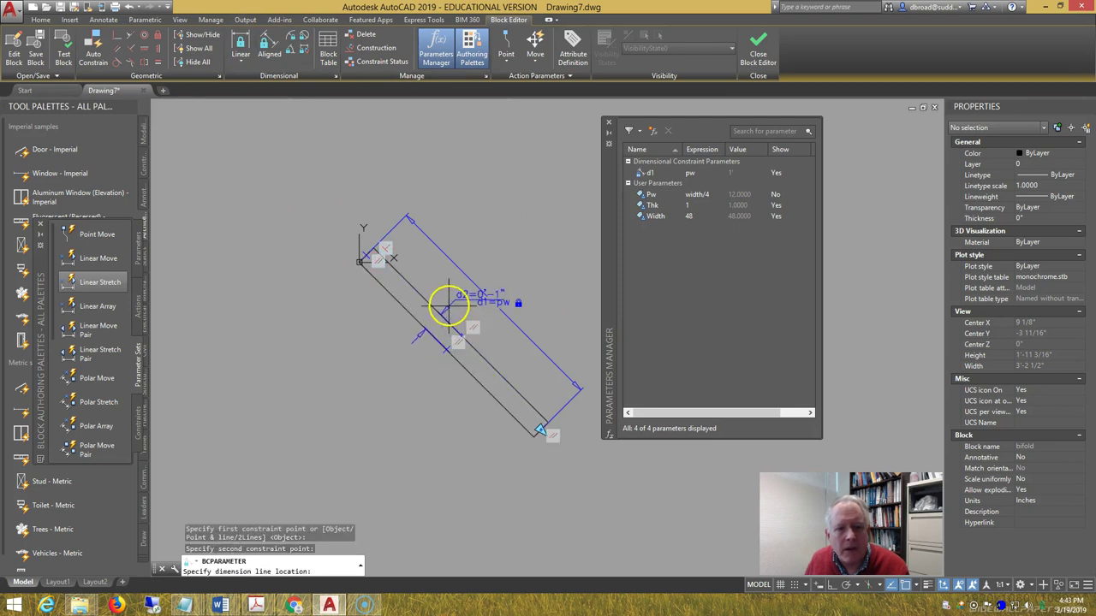
left_click(448, 304)
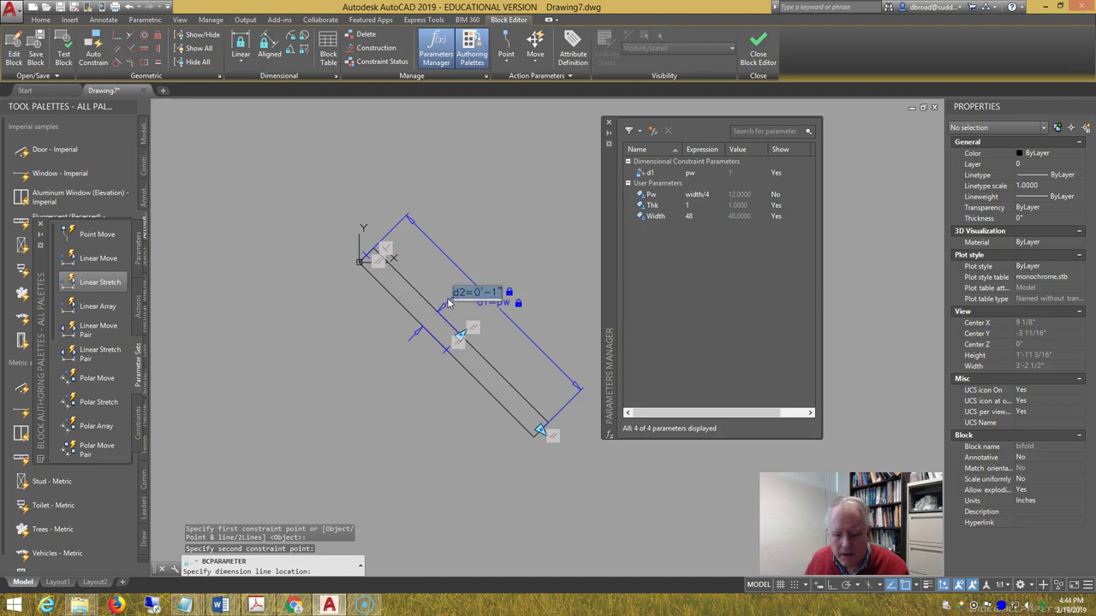
type("d2=thk")
key("Return")
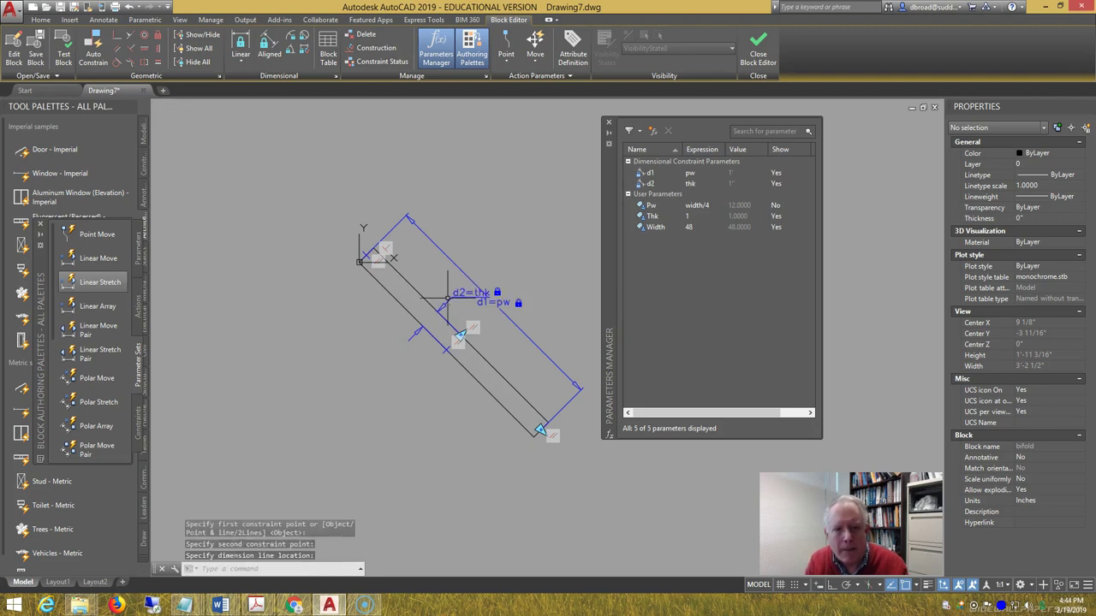
Convert the d1 and d2 constraint parameters into ordinary dimensional constraints.
right_click(649, 177)
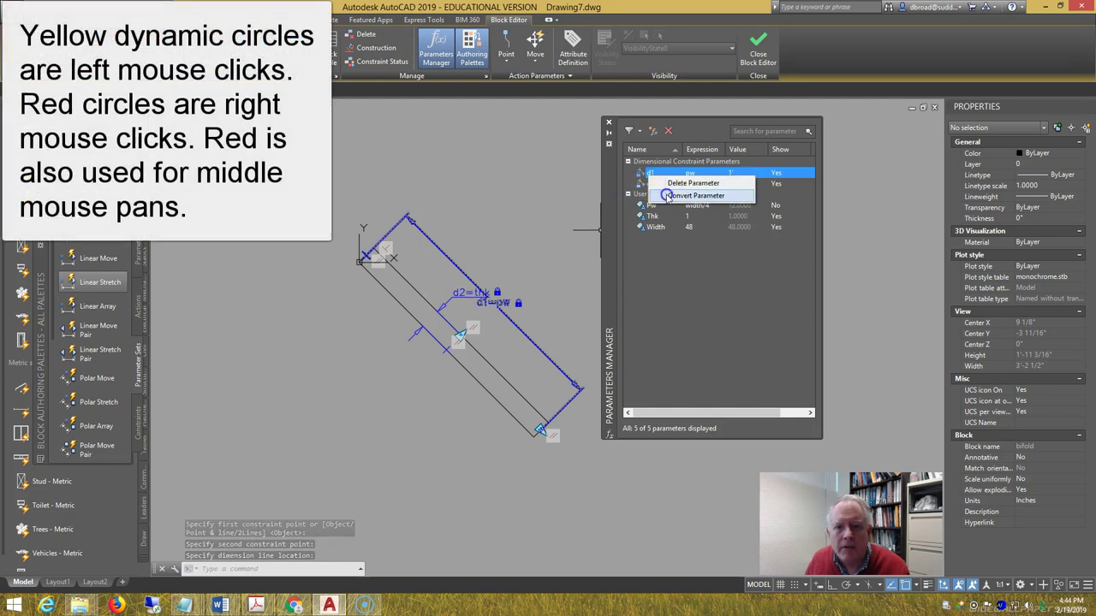
left_click(653, 191)
right_click(653, 184)
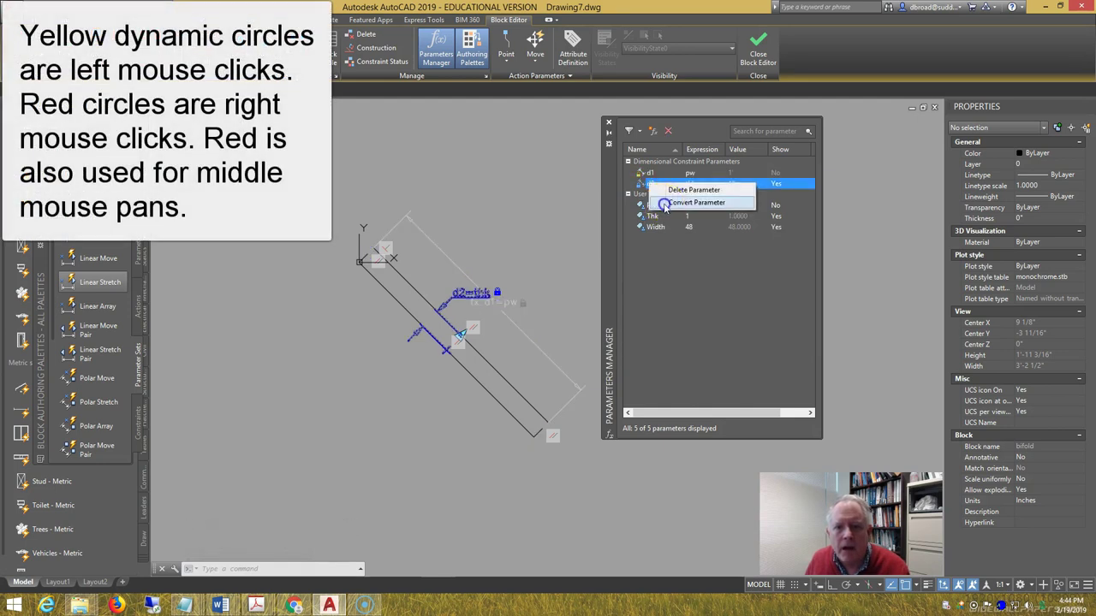
left_click(660, 204)
middle_click_drag(531, 274, 513, 268)
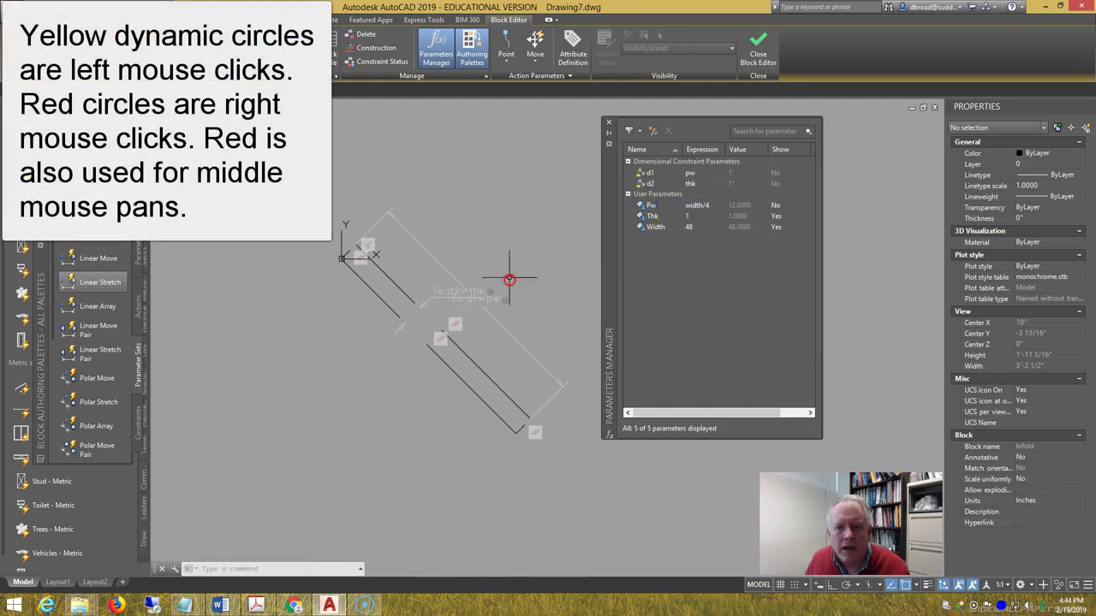
left_click(781, 185)
left_click(774, 176)
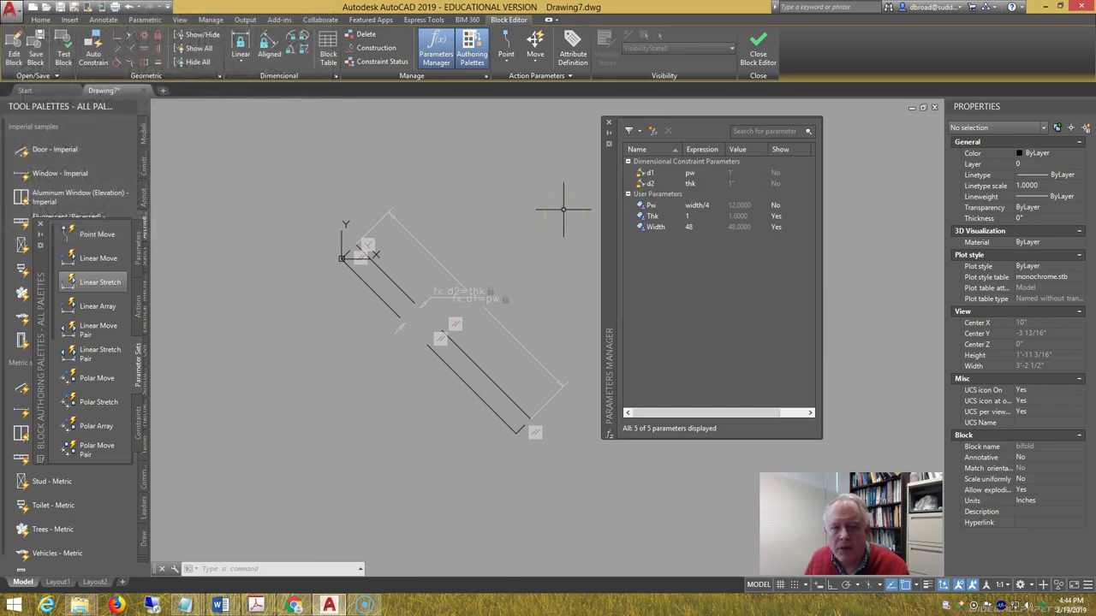
Mirror the constrained panel about a vertical line through the inner corner of its lower end, with Ortho on, keeping the original.
middle_click_drag(538, 210, 477, 208)
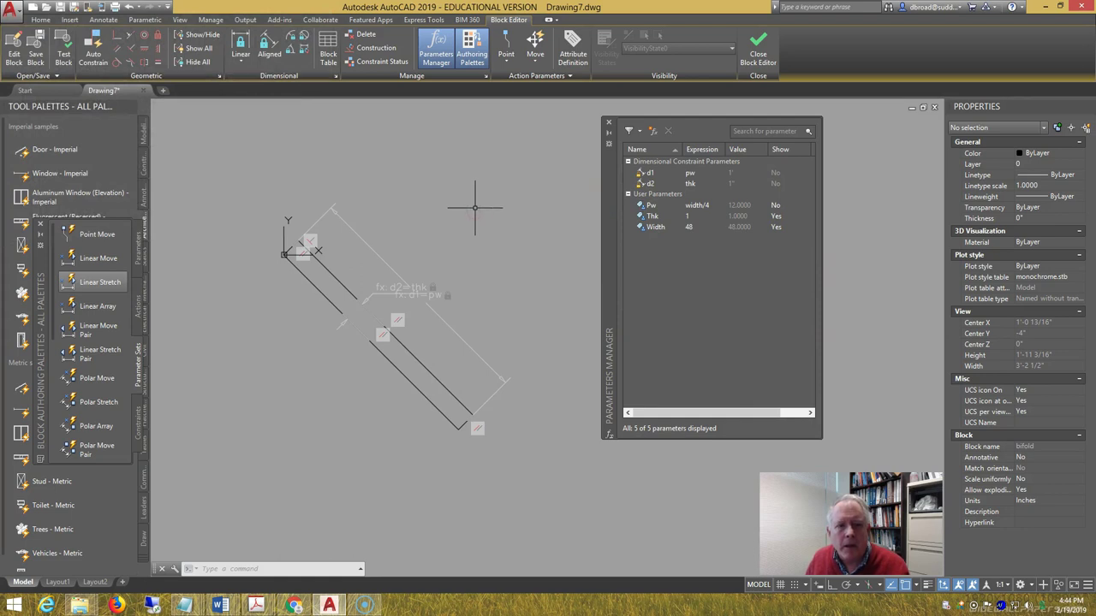
type("mi")
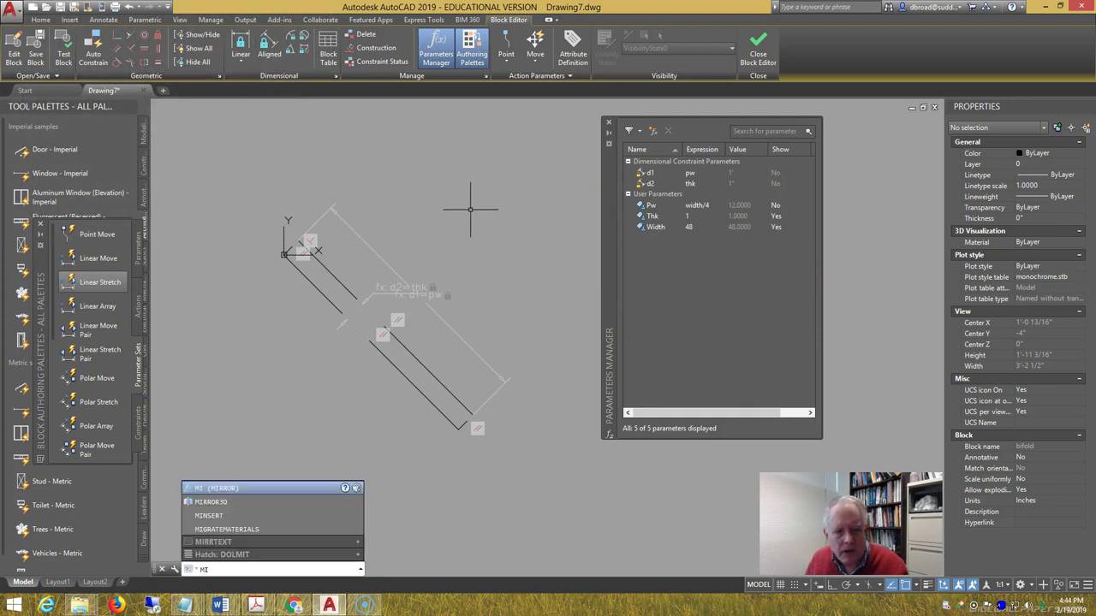
key("Return")
left_click(543, 498)
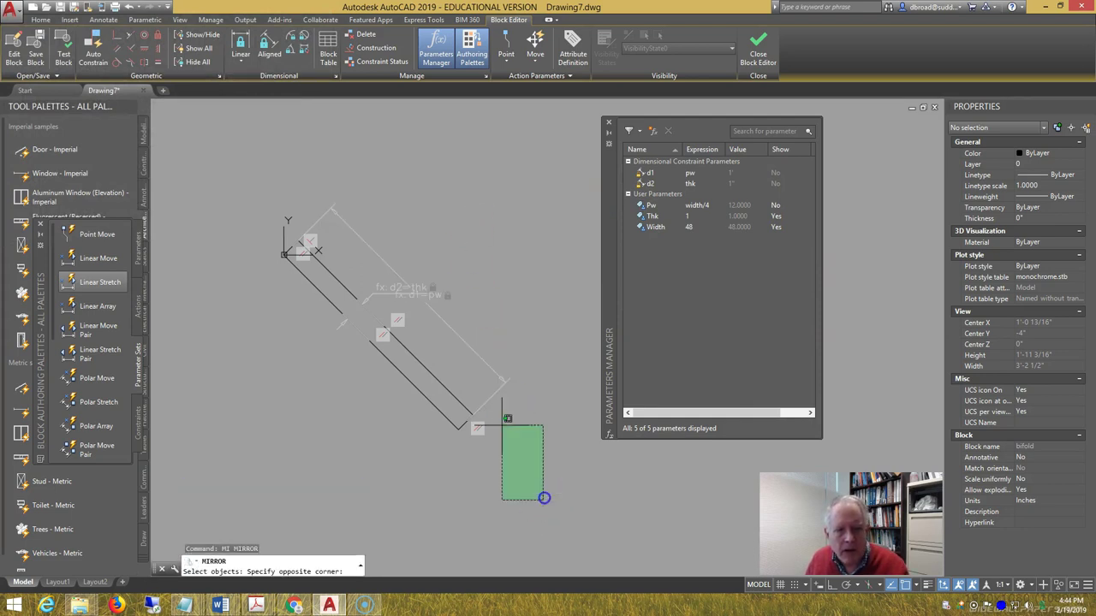
left_click(272, 150)
key("Return")
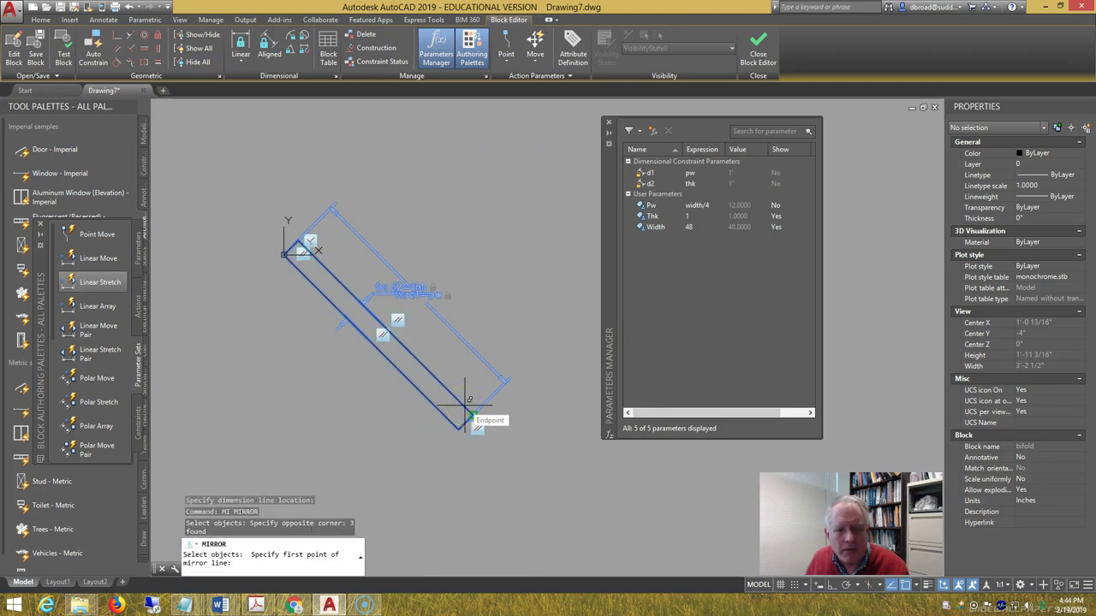
left_click(465, 406)
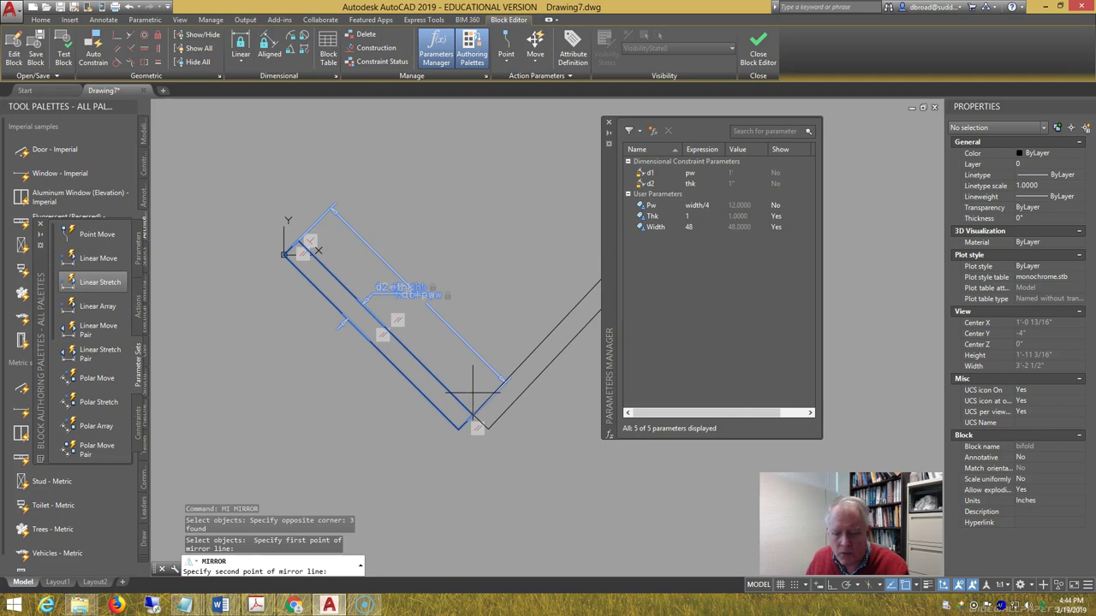
key("F8")
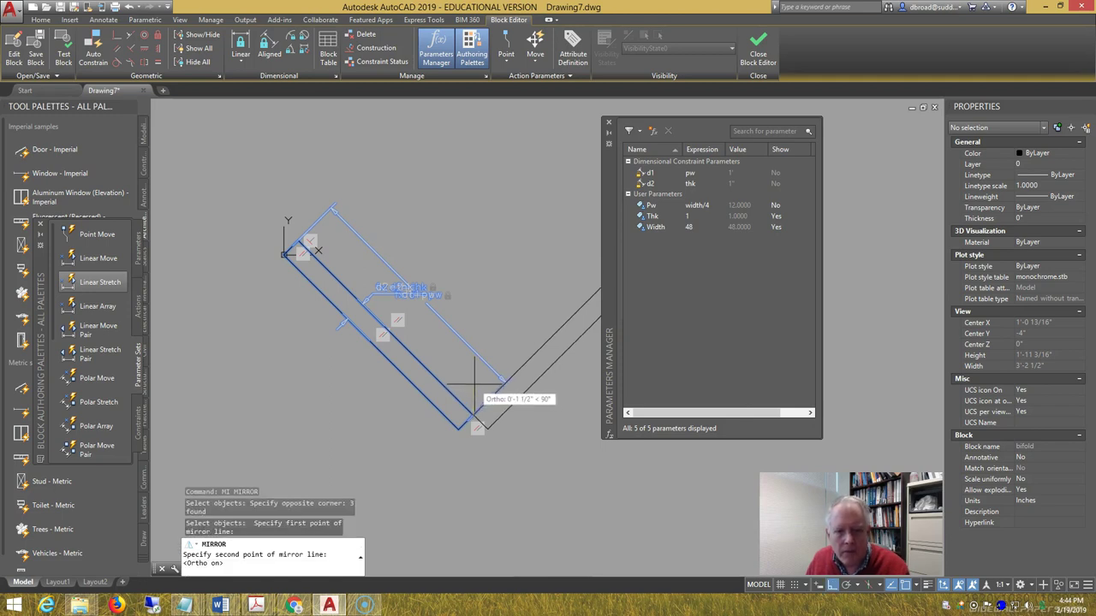
left_click(474, 384)
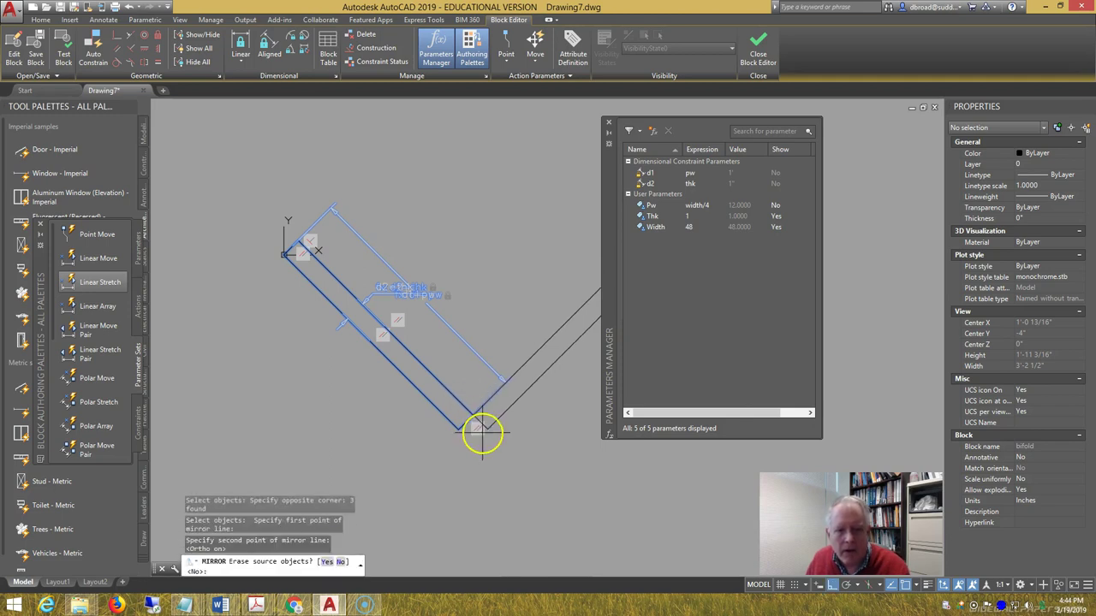
key("Return")
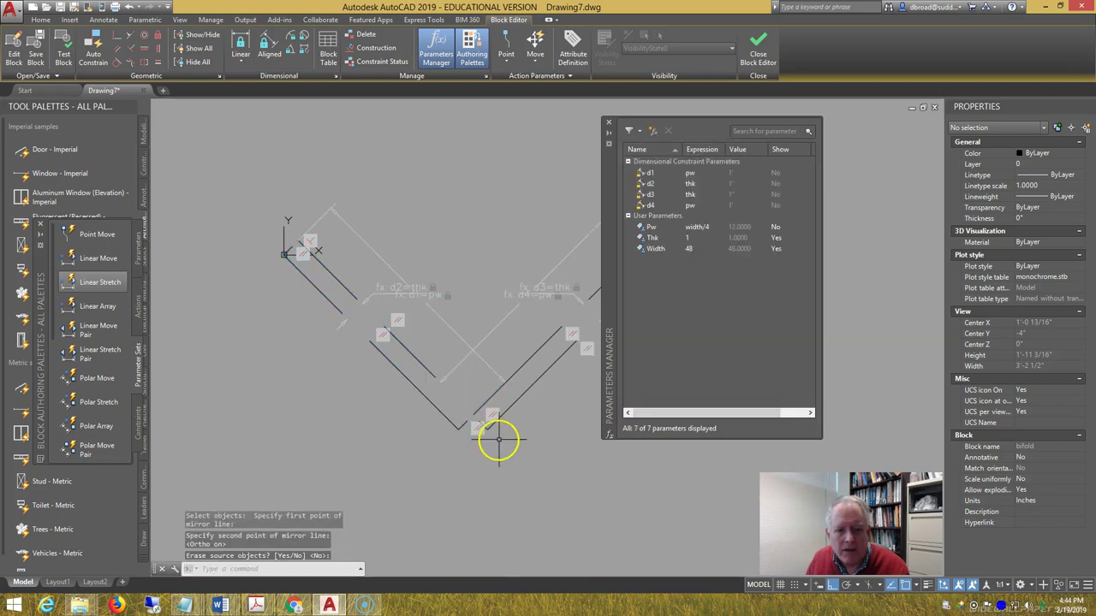
Apply automatic geometric constraints to the original panel and its mirrored copy together.
middle_click_drag(496, 440, 408, 423)
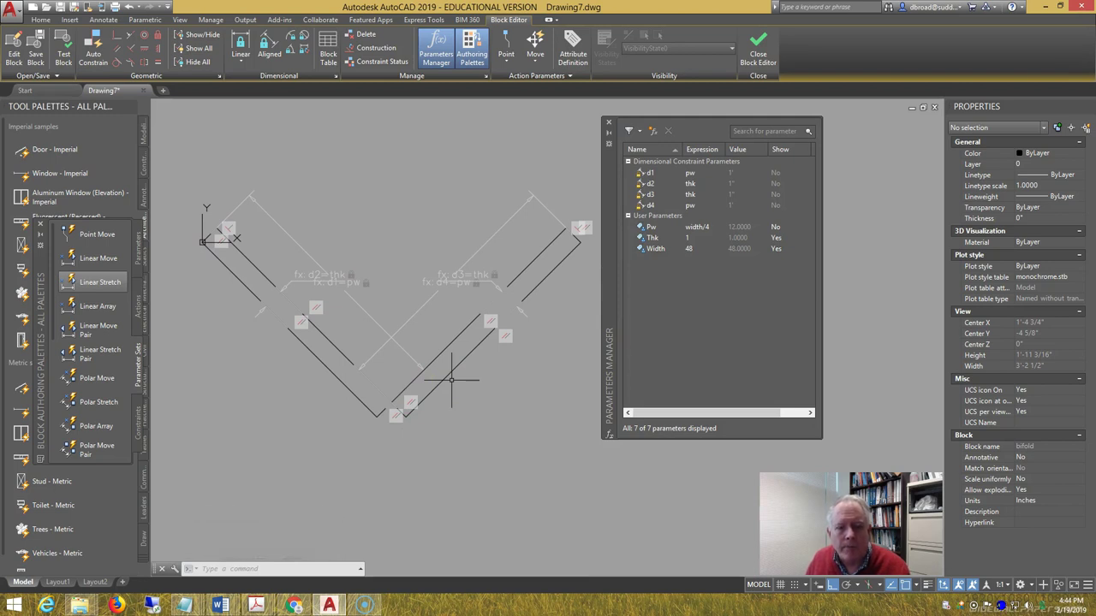
left_click(656, 248)
left_click(557, 259)
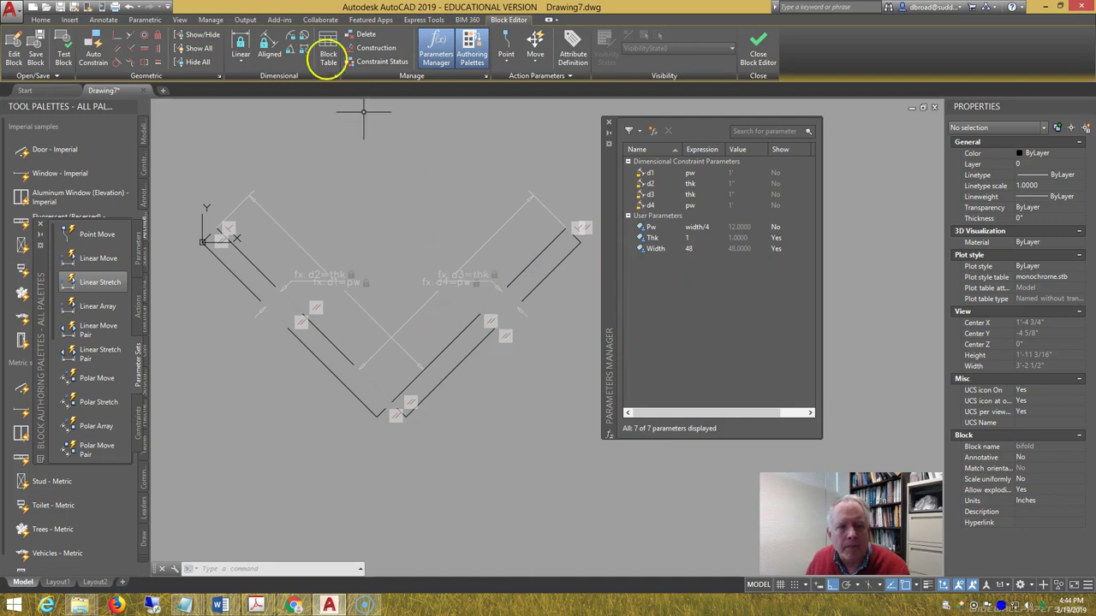
left_click(93, 44)
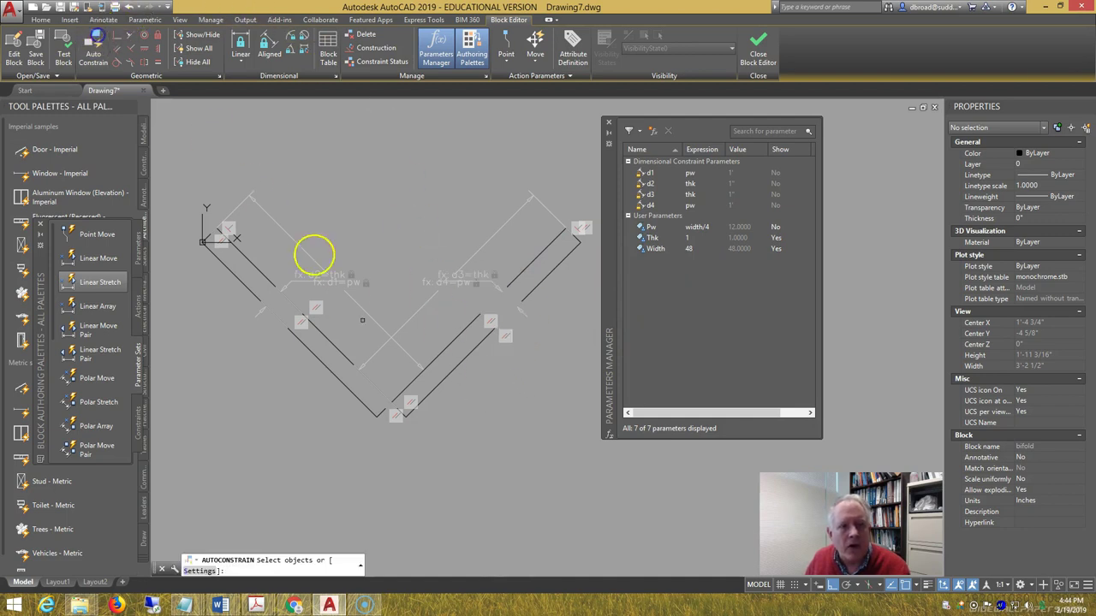
left_click(444, 345)
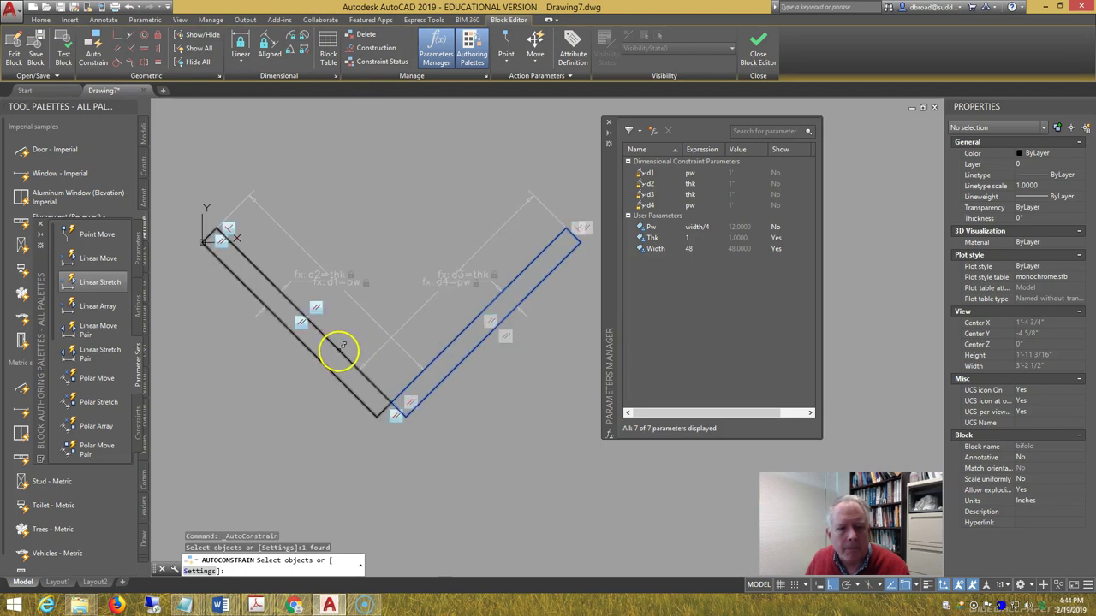
left_click(337, 350)
key("Return")
Mirror both panels with their constraints about a vertical line through 24,0, keeping the originals.
scroll(525, 398, "down", 2)
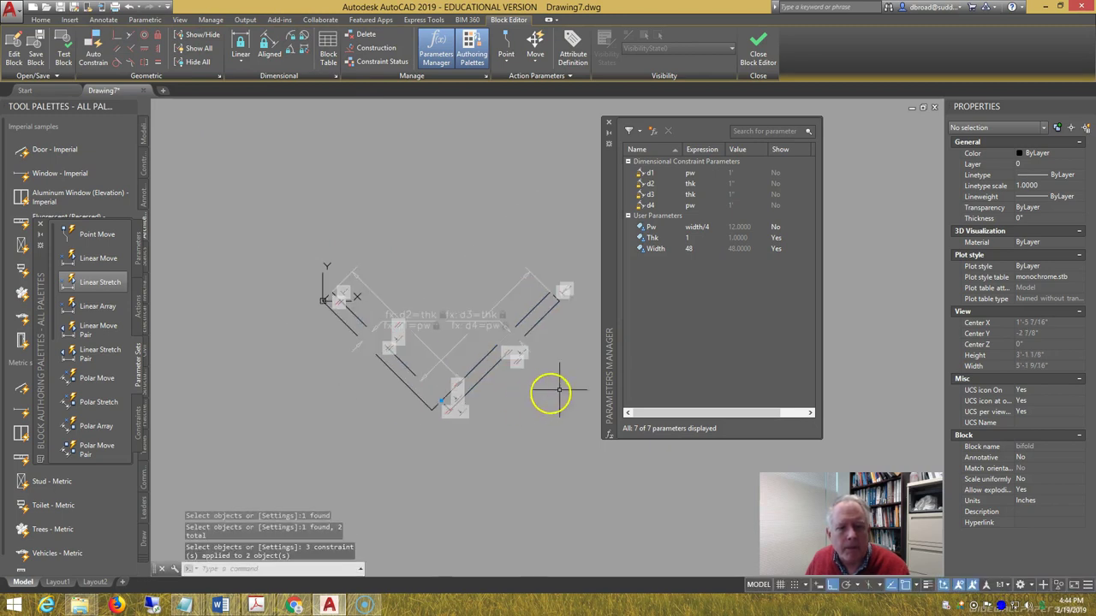
type("mi")
key("Return")
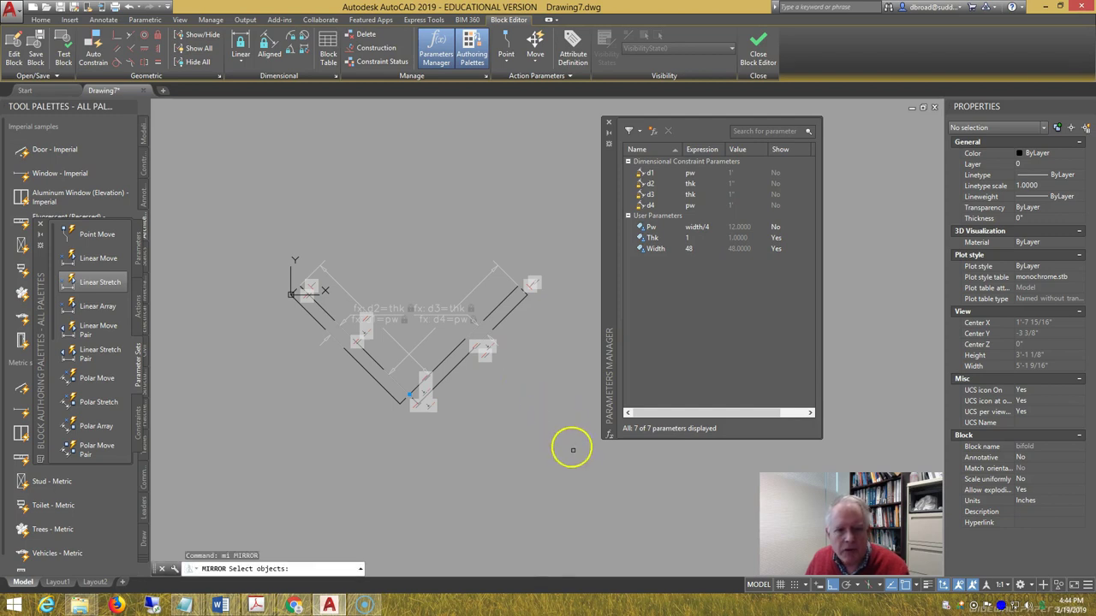
left_click(573, 451)
left_click(308, 203)
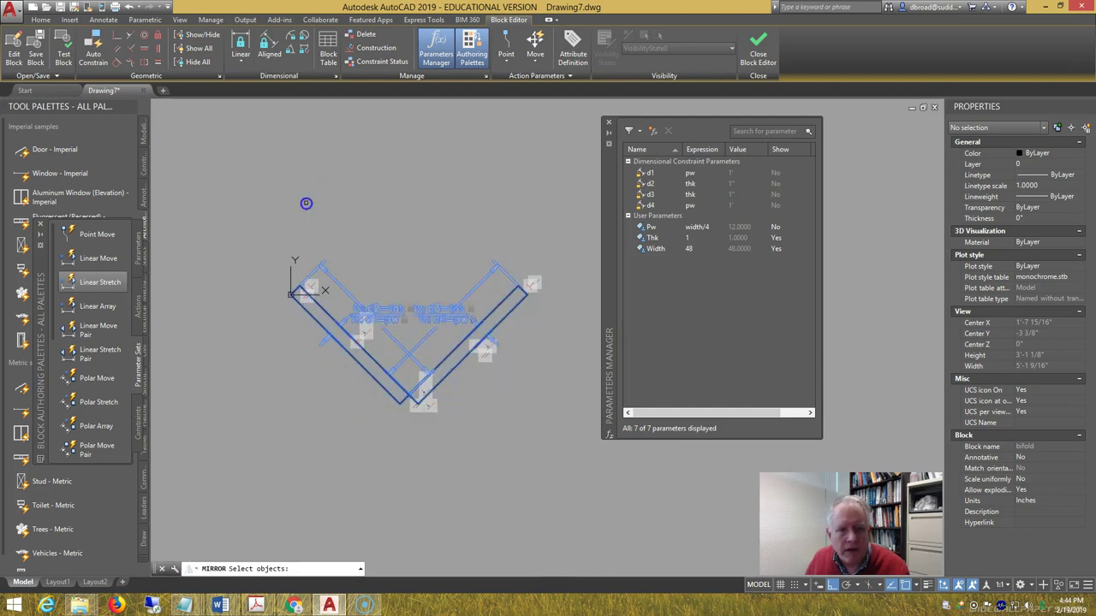
key("Return")
type("24,0")
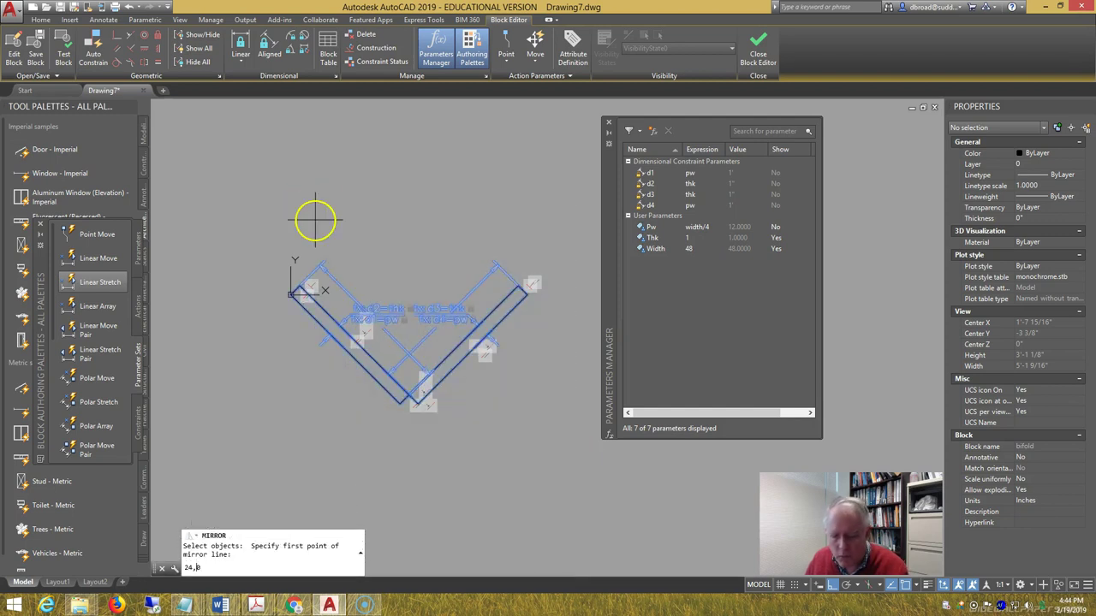
key("Return")
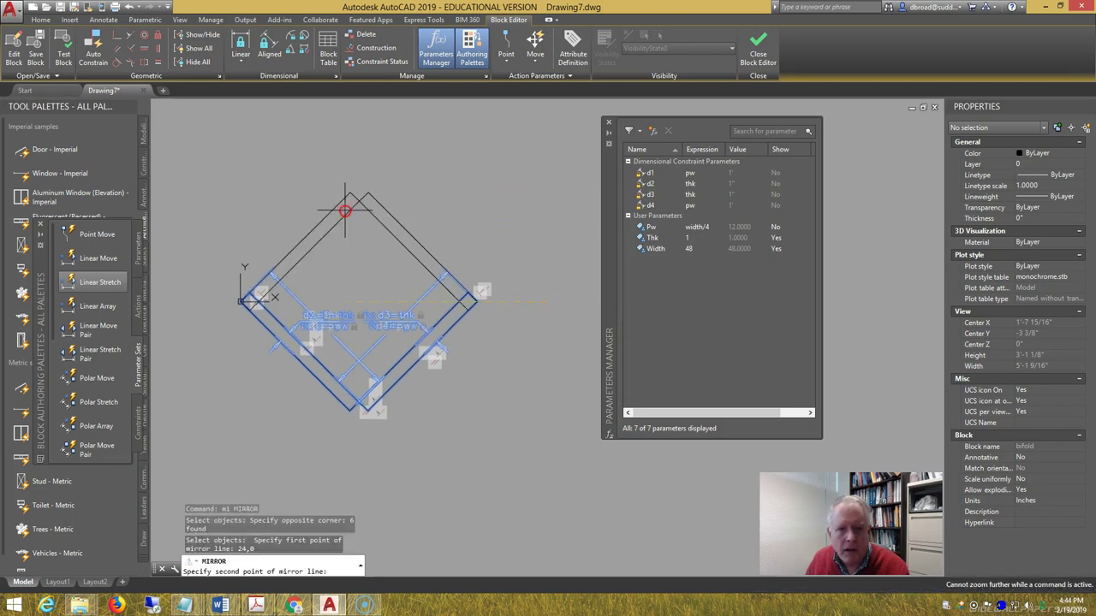
left_click(525, 197)
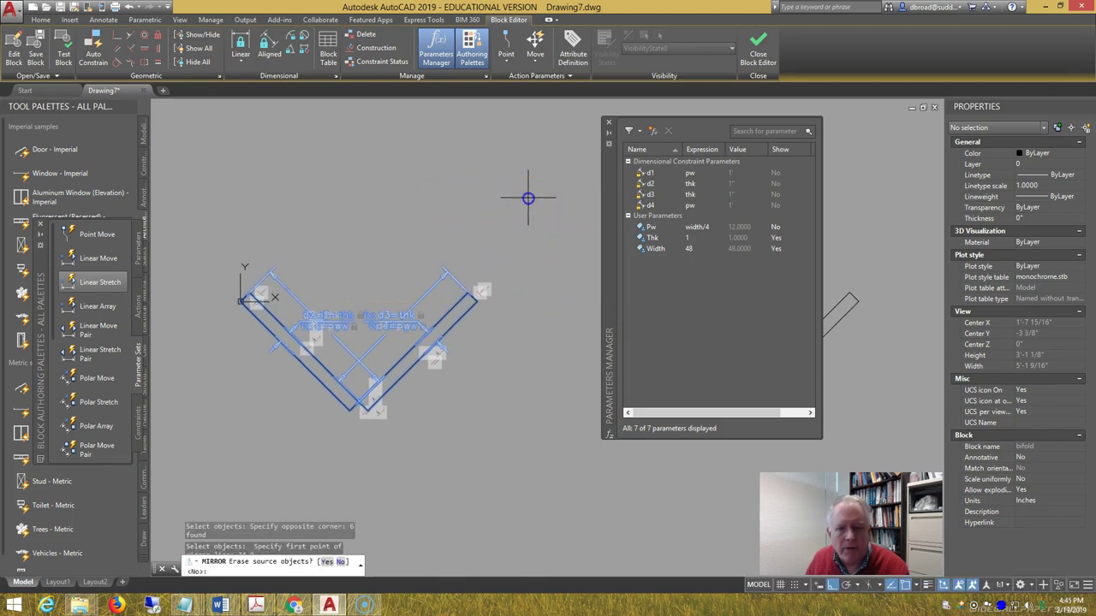
key("Return")
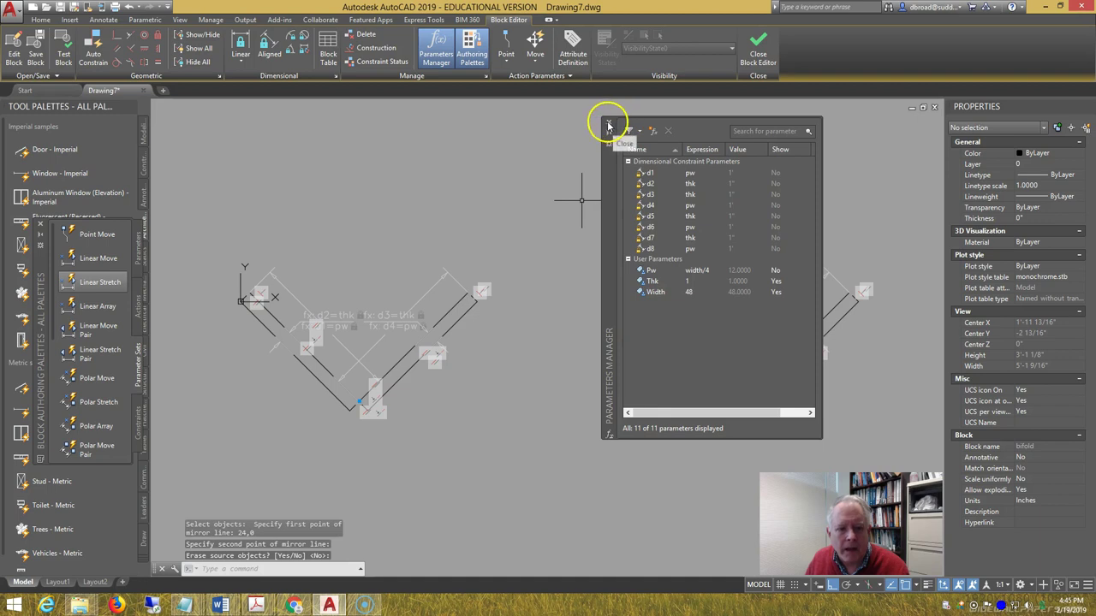
Add a horizontal linear constraint parameter from the 0,0 corner to the rightmost panel's outer corner, driven by the expression width.
left_click(608, 123)
mouse_move(624, 367)
middle_mouse_down()
mouse_move(599, 314)
mouse_move(597, 328)
middle_mouse_up()
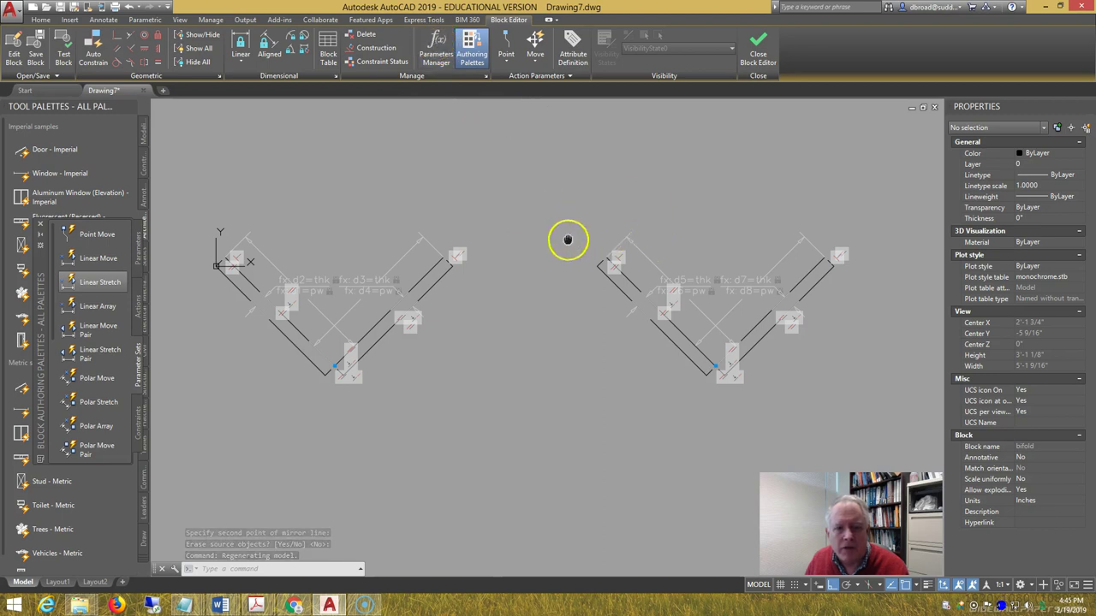
left_click(244, 43)
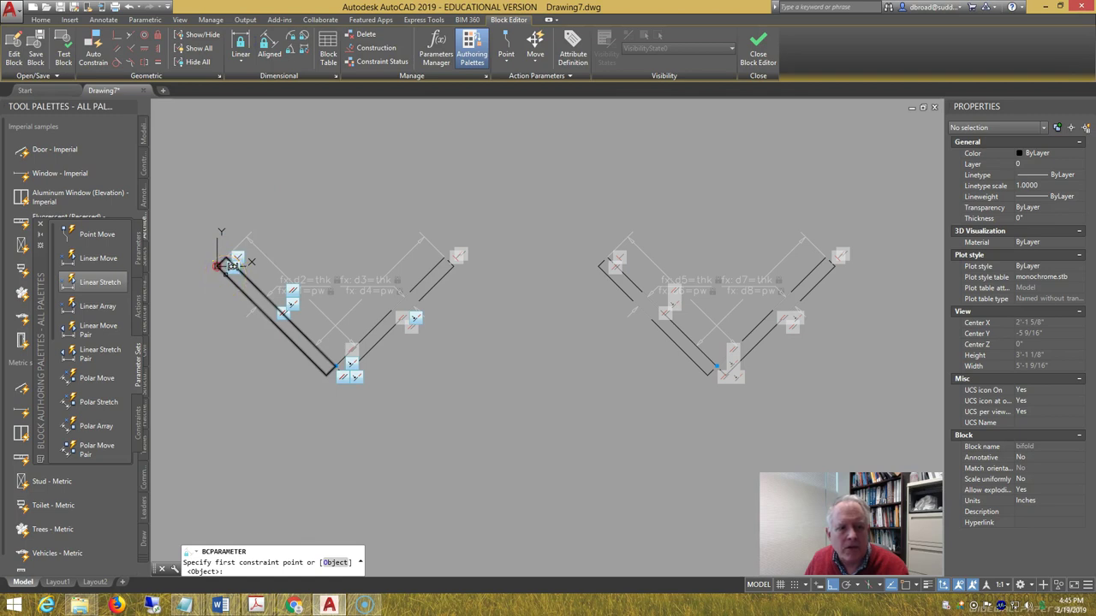
left_click(229, 265)
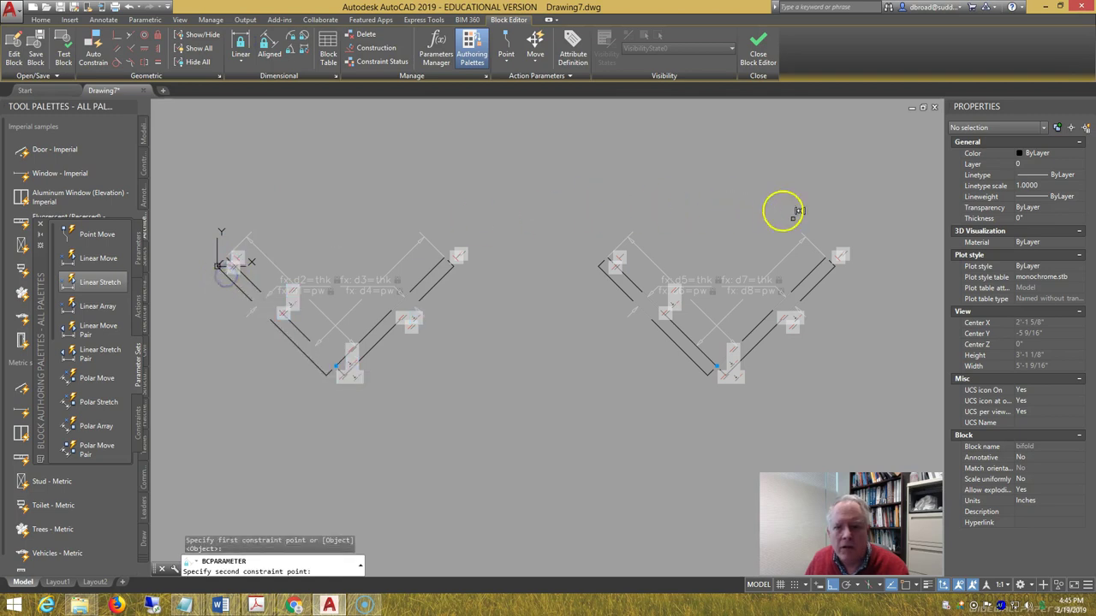
left_click(832, 268)
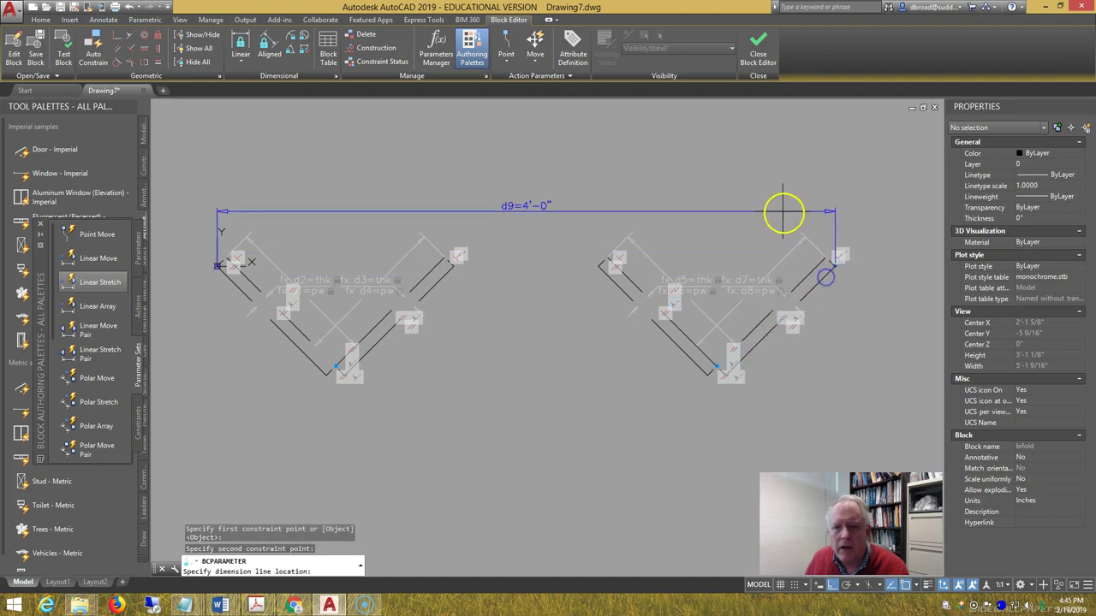
left_click(773, 196)
type("width")
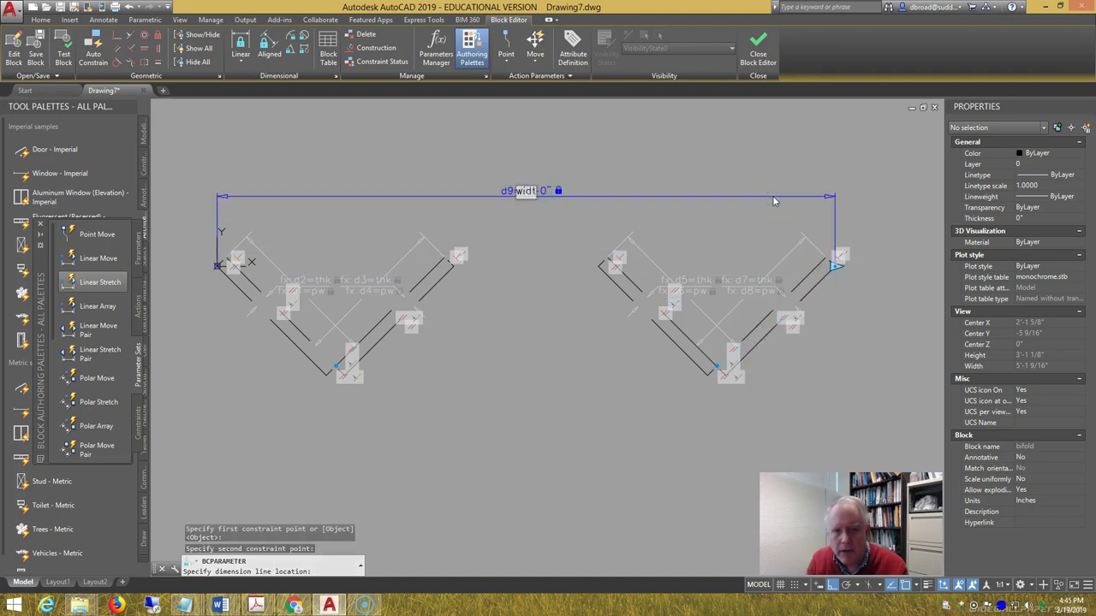
key("Return")
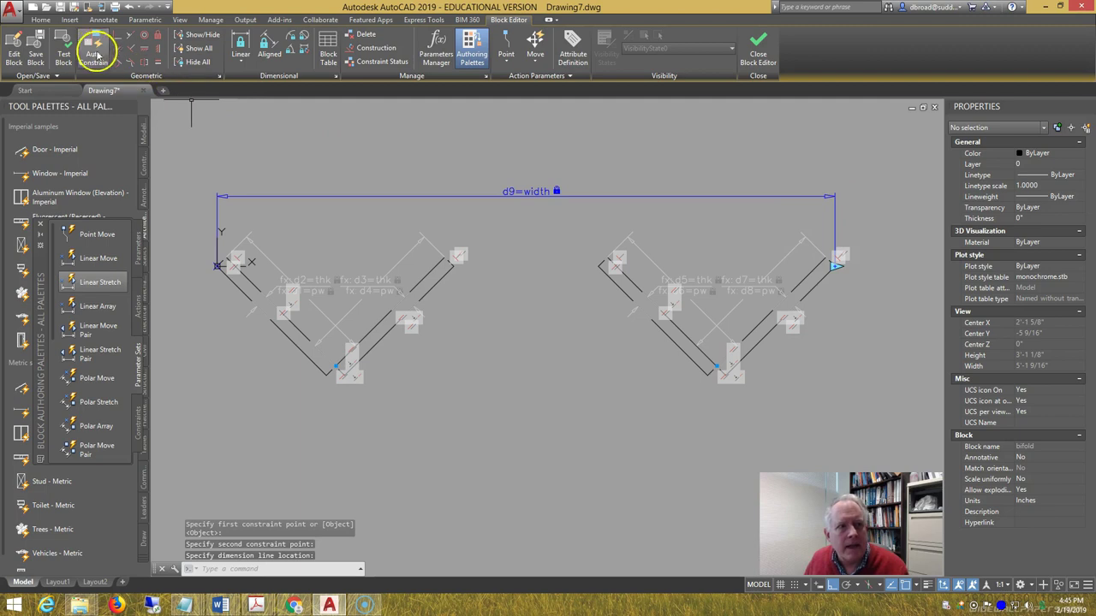
Test the bifold block in a test window with Width set to 60 and Thk set to 2.
left_click(65, 52)
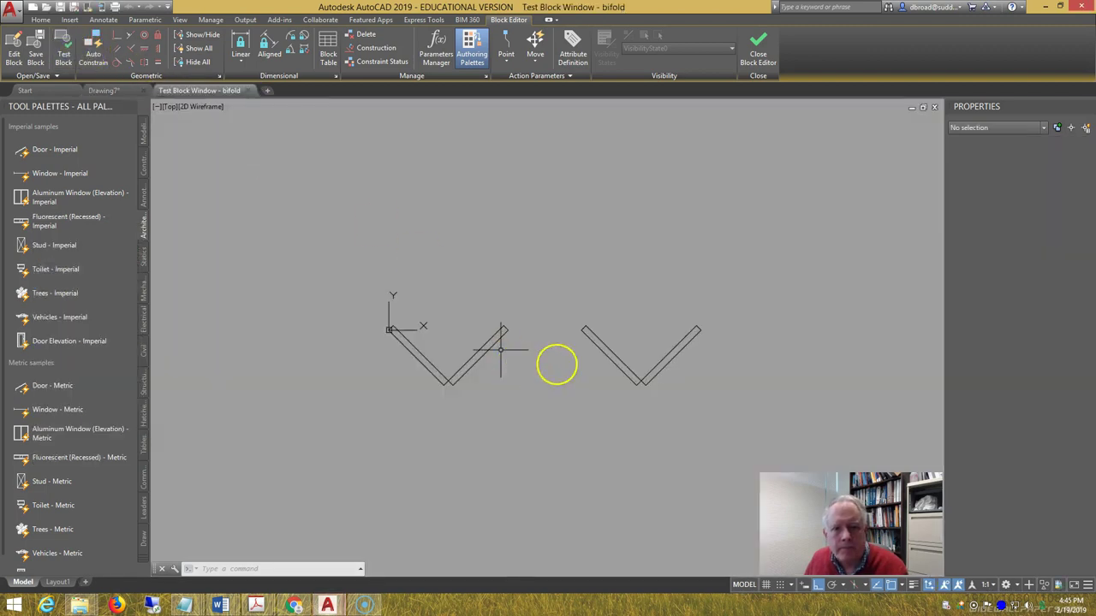
left_click(624, 368)
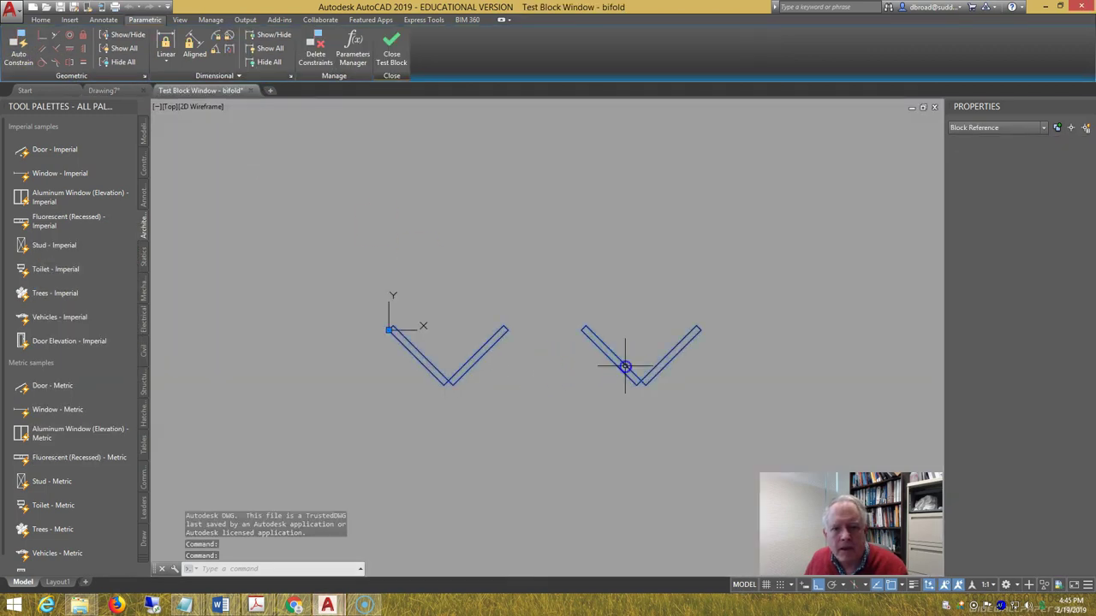
left_click(1047, 423)
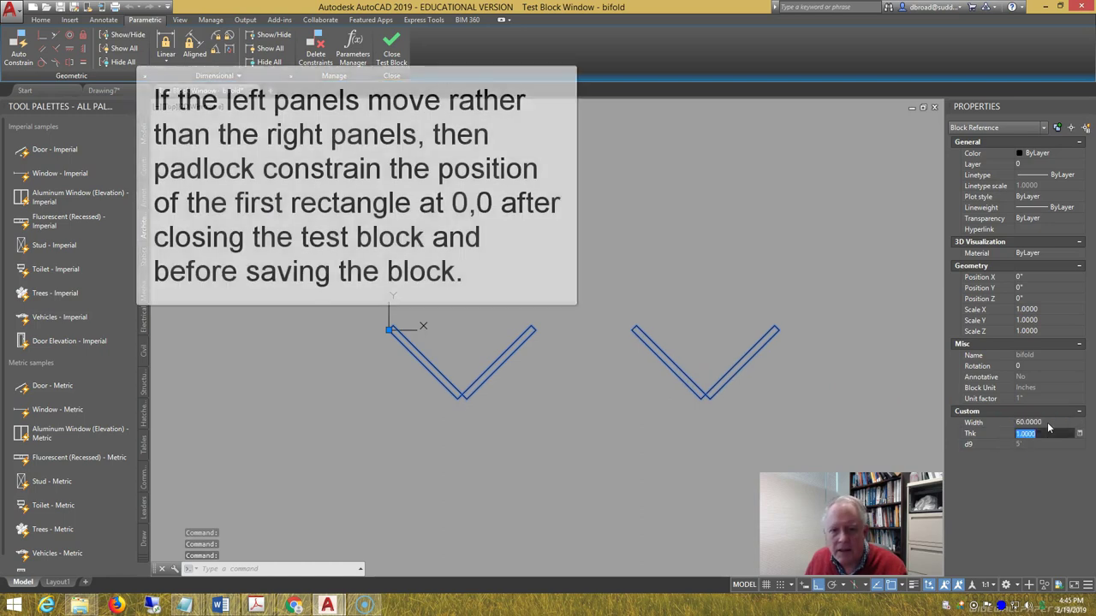
left_click(1048, 432)
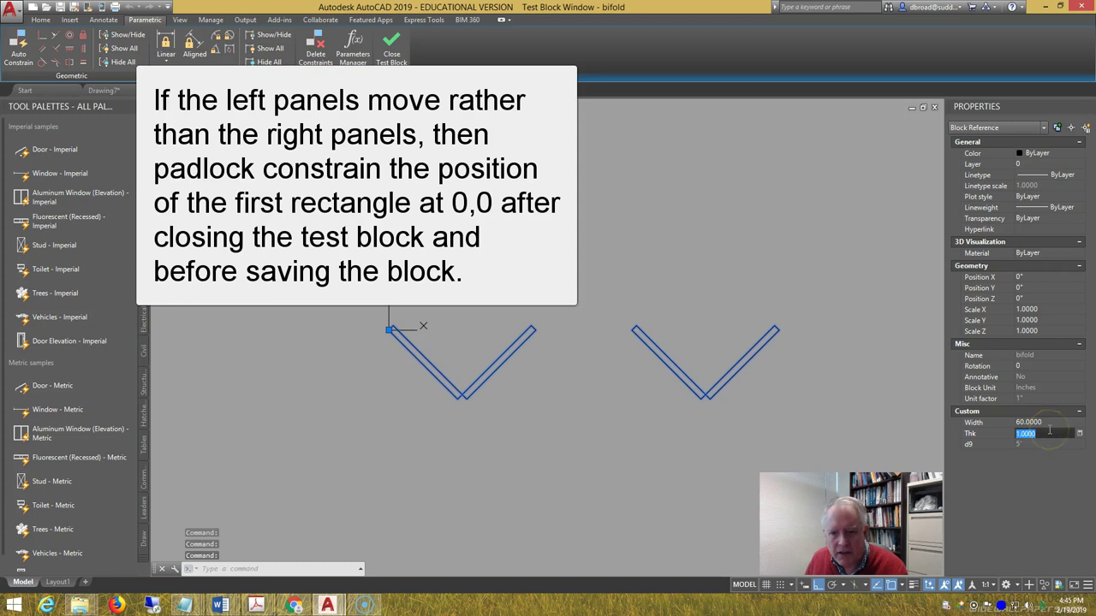
type("2")
left_click(916, 395)
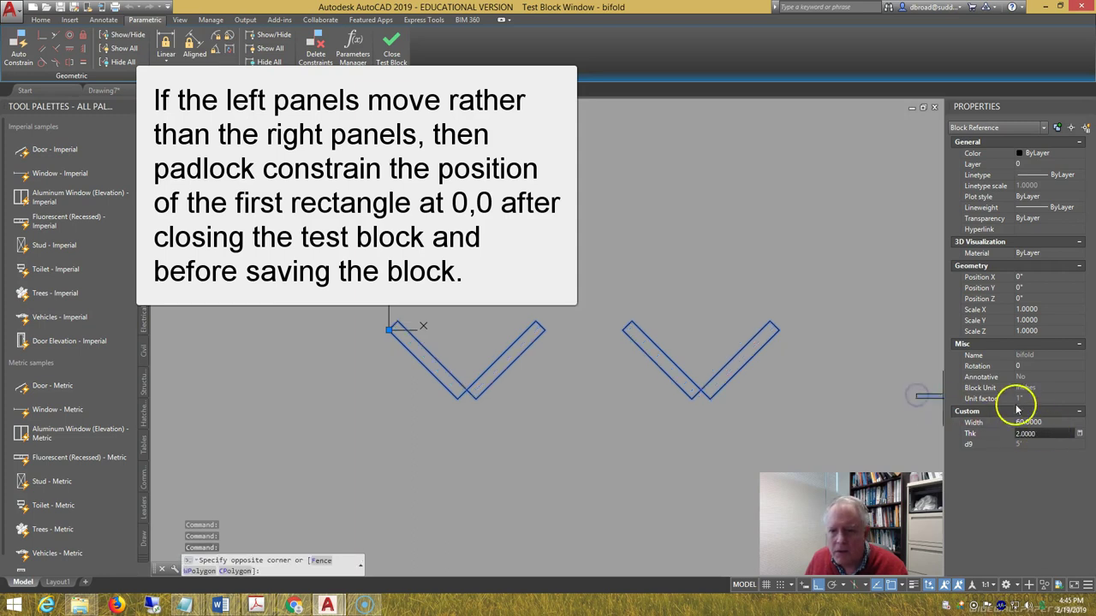
Test the block again with Width set to 36 and Thk set to 1.5.
left_click(1045, 423)
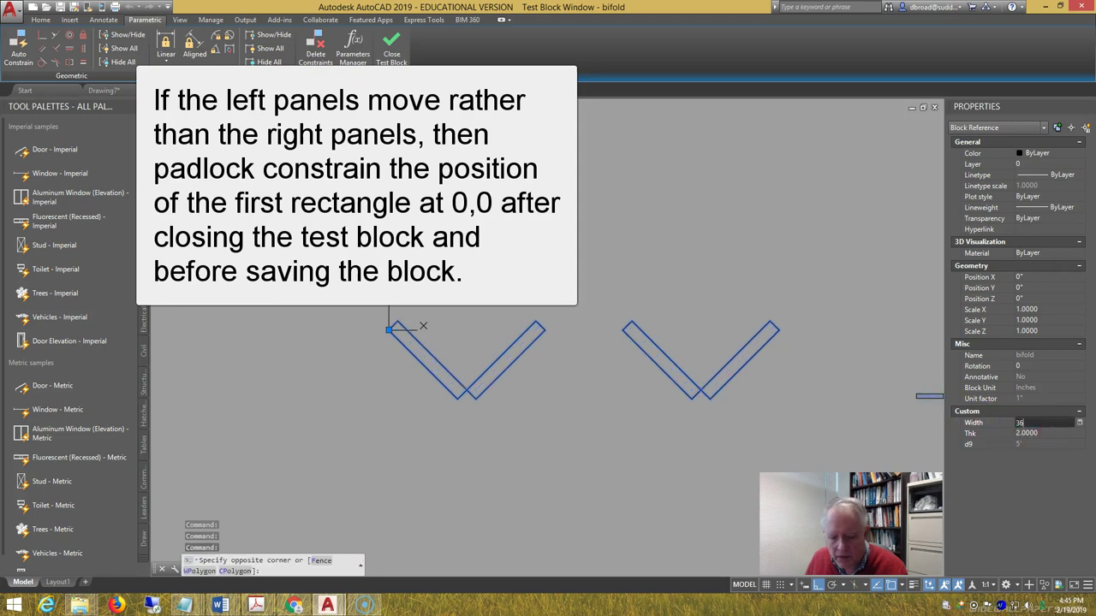
type("36")
key("Tab")
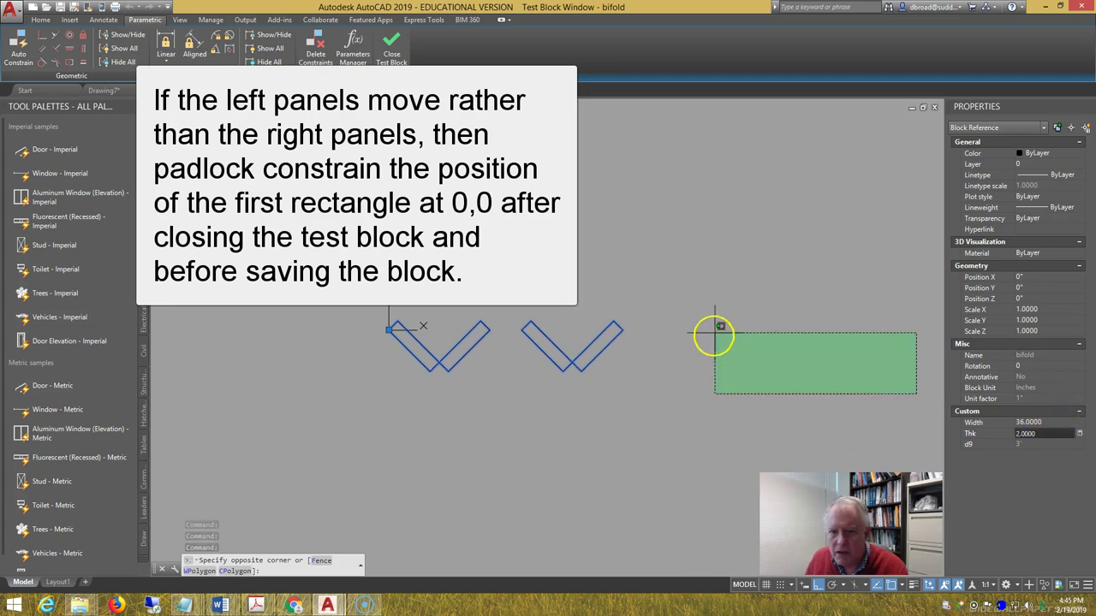
left_click(747, 347)
left_click(1038, 434)
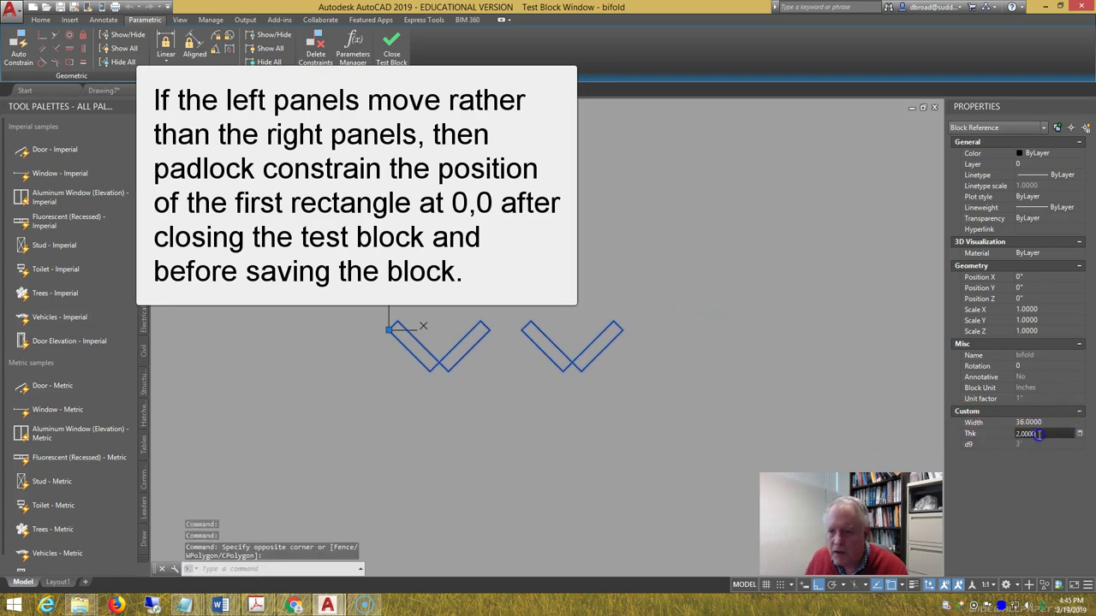
type("1.5")
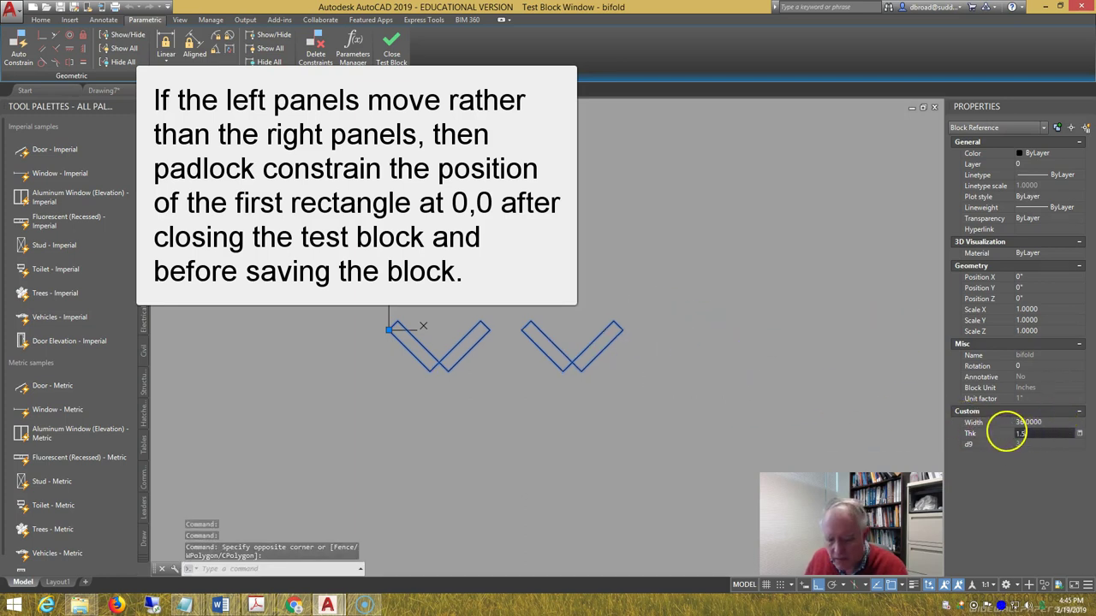
key("Return")
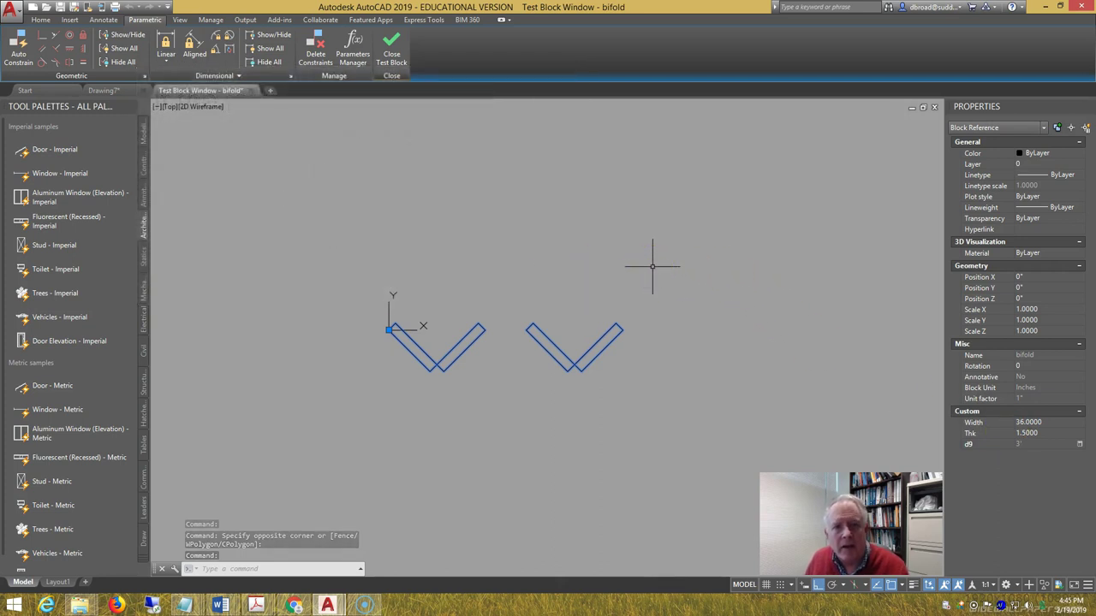
Close the test block and leave the block editor, saving the changes to the bifold block.
left_click(391, 47)
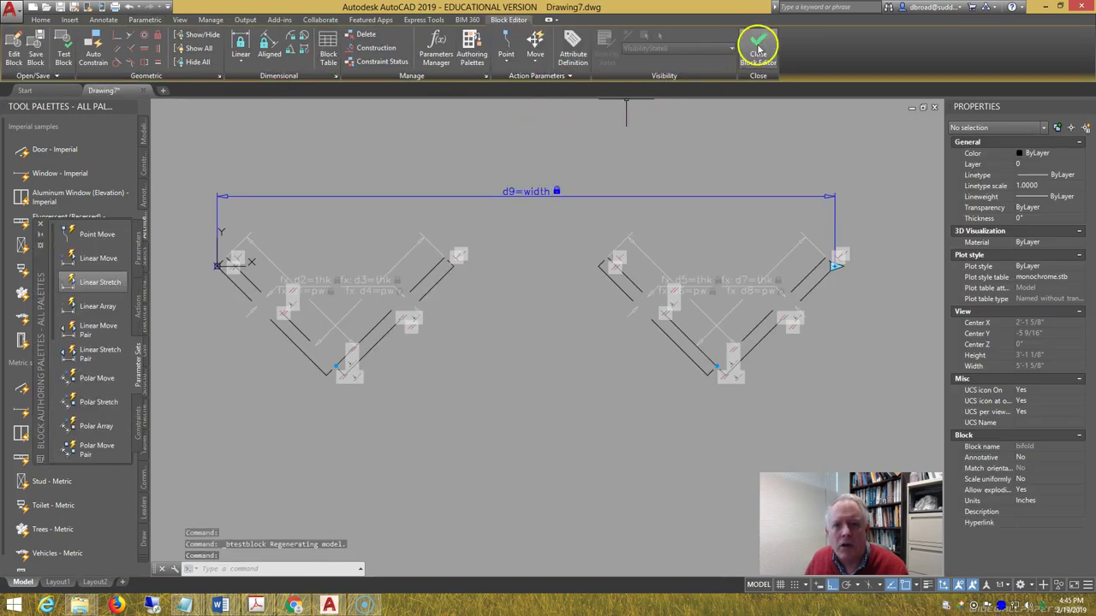
left_click(758, 43)
left_click(505, 290)
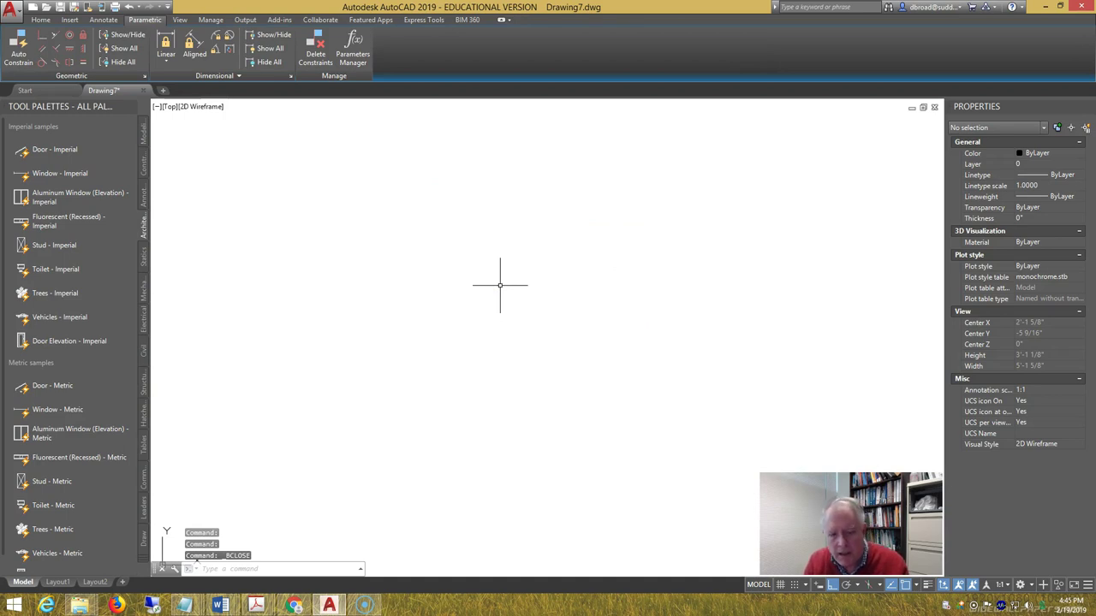
Create a new block definition named opening with the BEDIT command.
type("bedit")
key("Return")
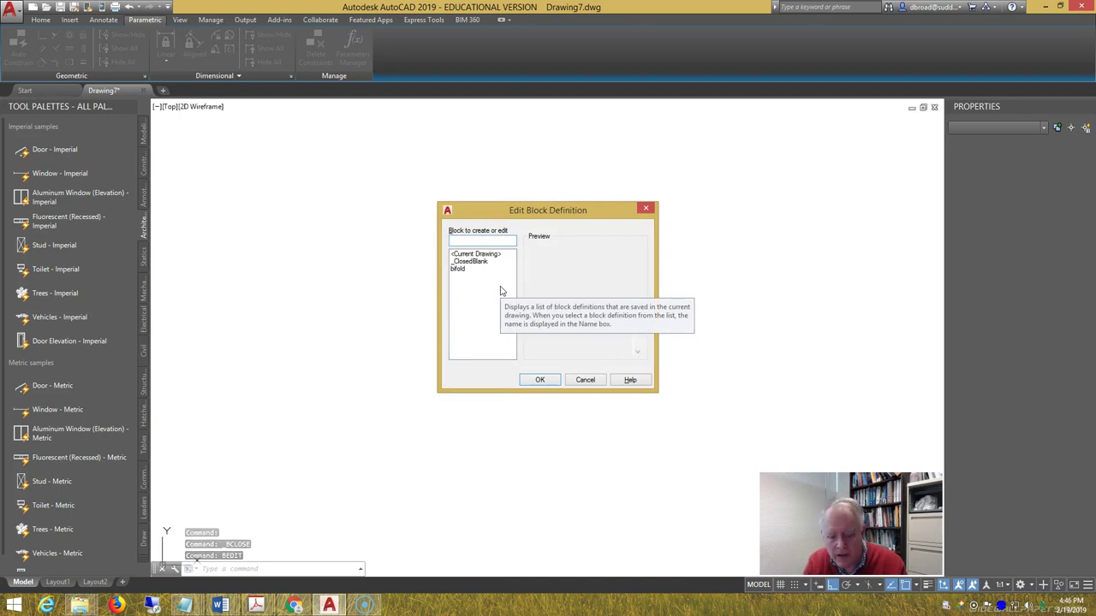
type("openin")
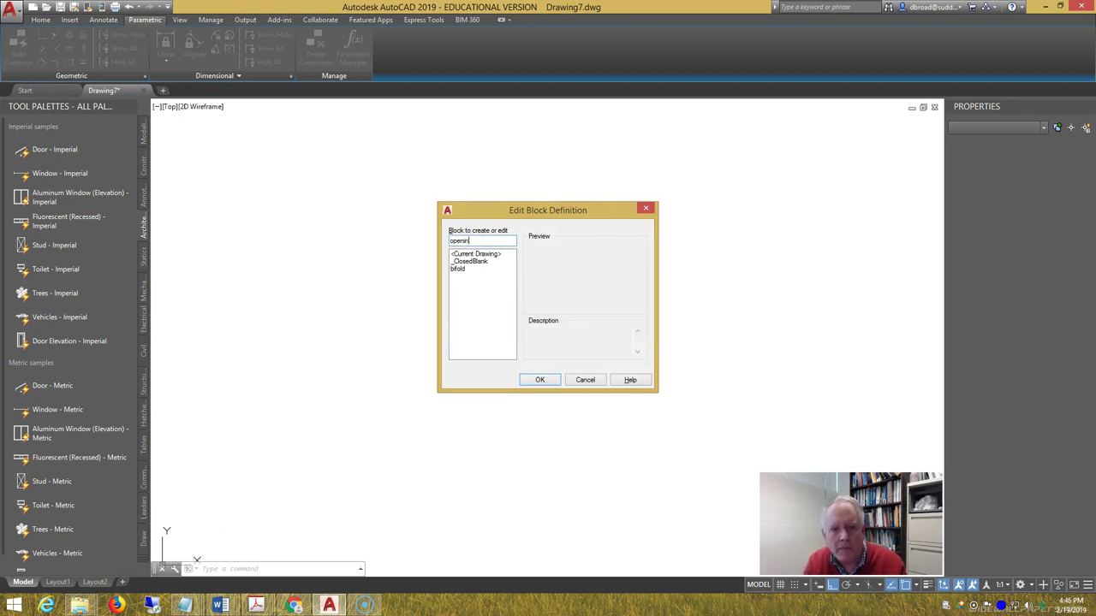
type("g")
key("Return")
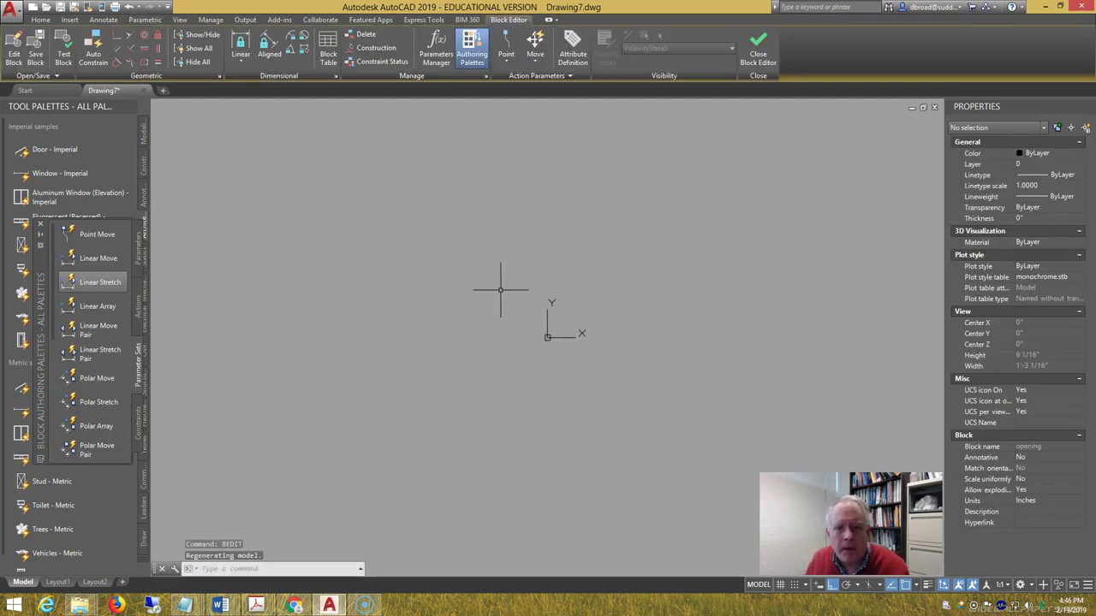
middle_click_drag(356, 278, 349, 277)
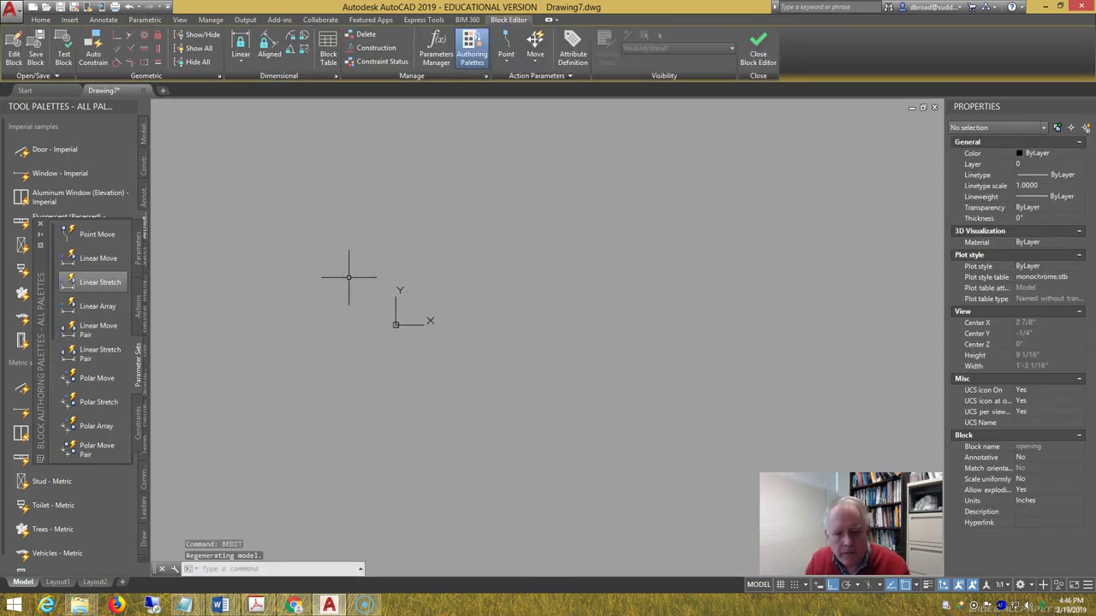
type("rec")
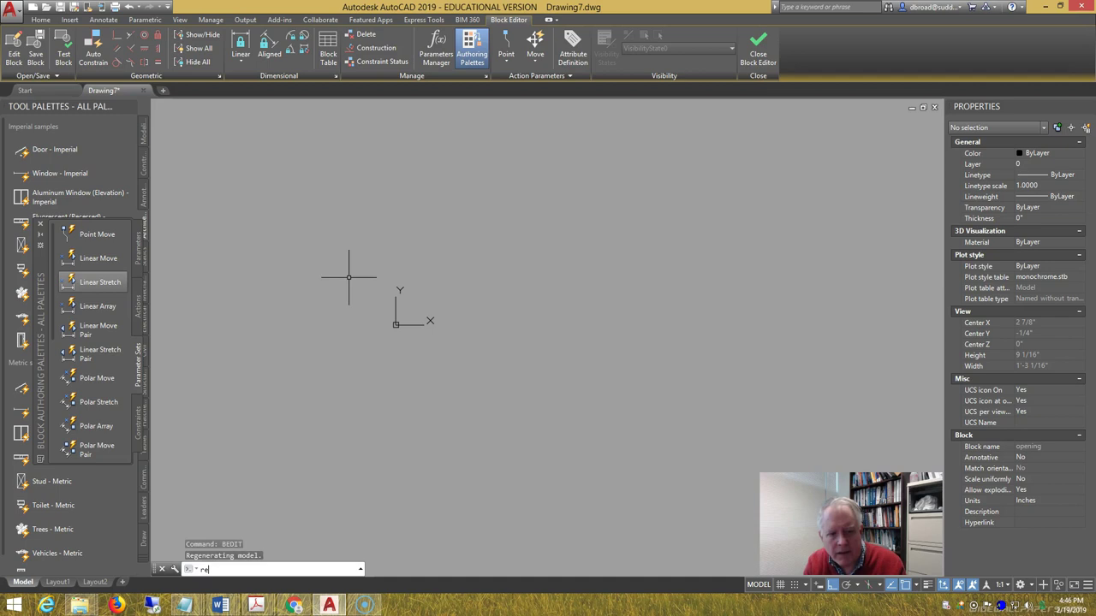
key("Return")
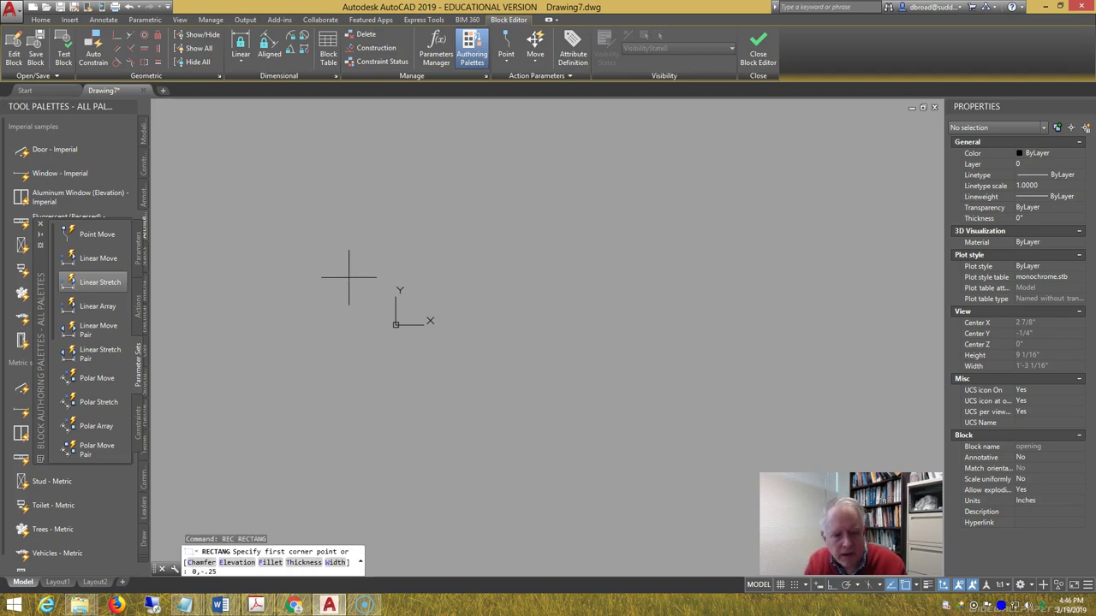
key("Return")
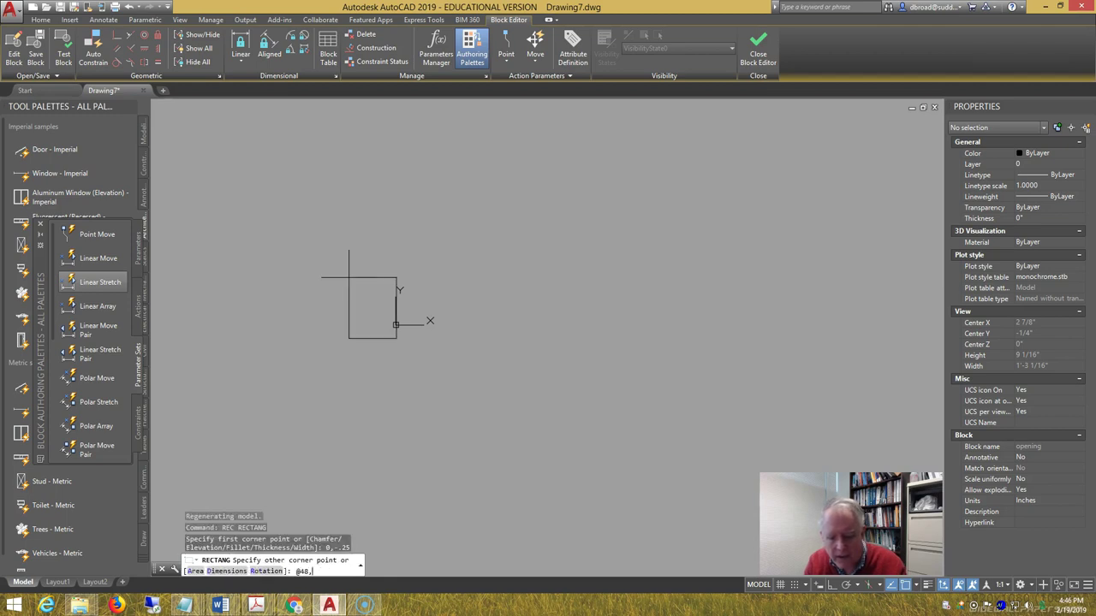
type("@48,5")
key("Return")
Convert the rectangle into a wipeout and erase the source polyline.
type("z")
key("Return")
type("e")
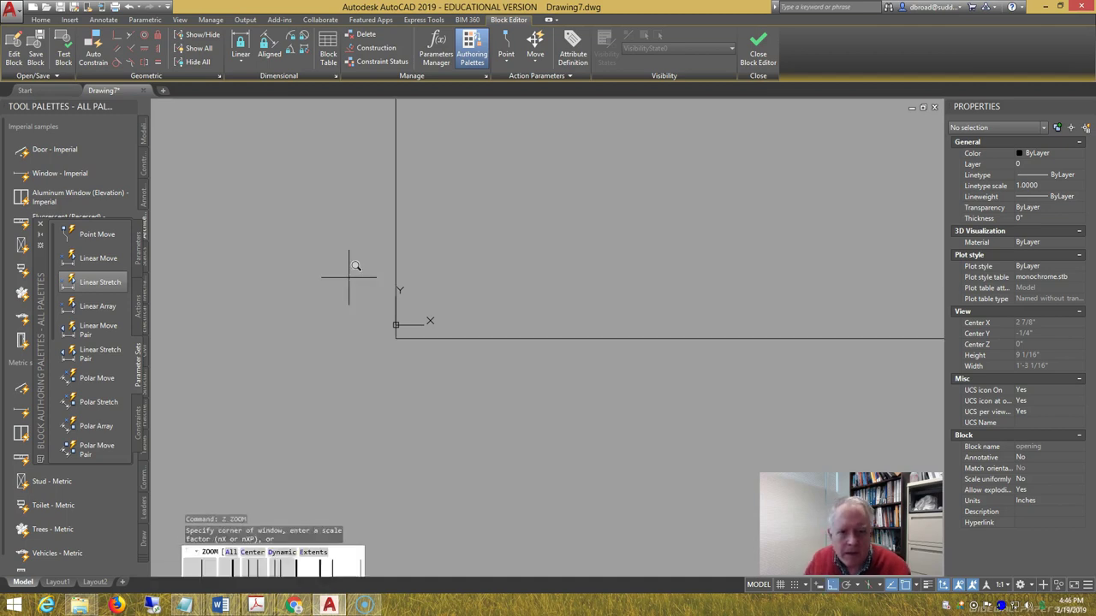
key("Return")
scroll(354, 274, "down", 3)
middle_click_drag(334, 277, 488, 274)
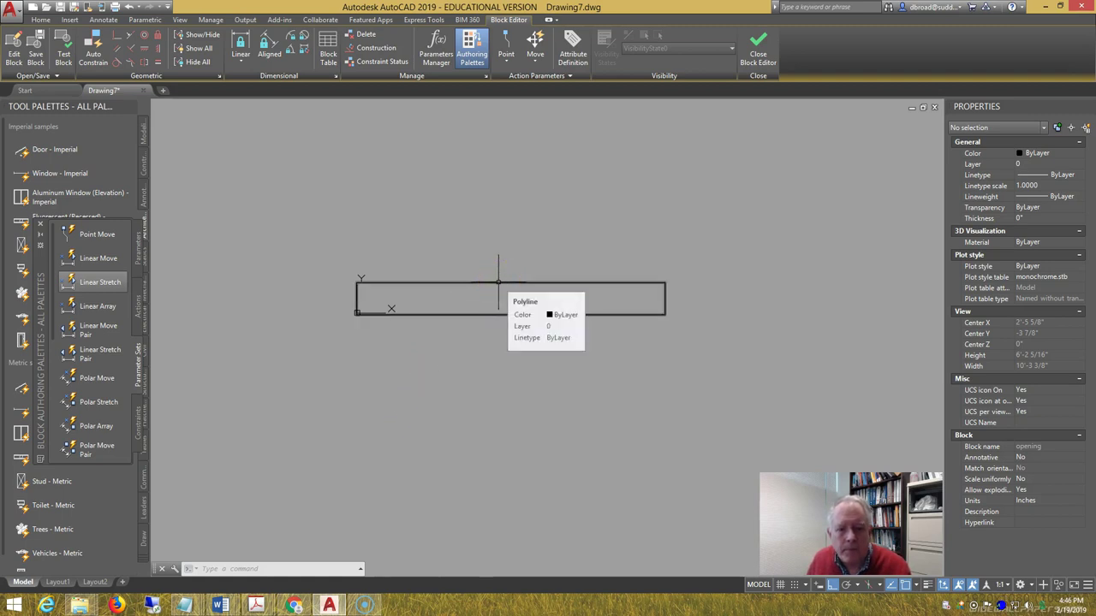
type("w")
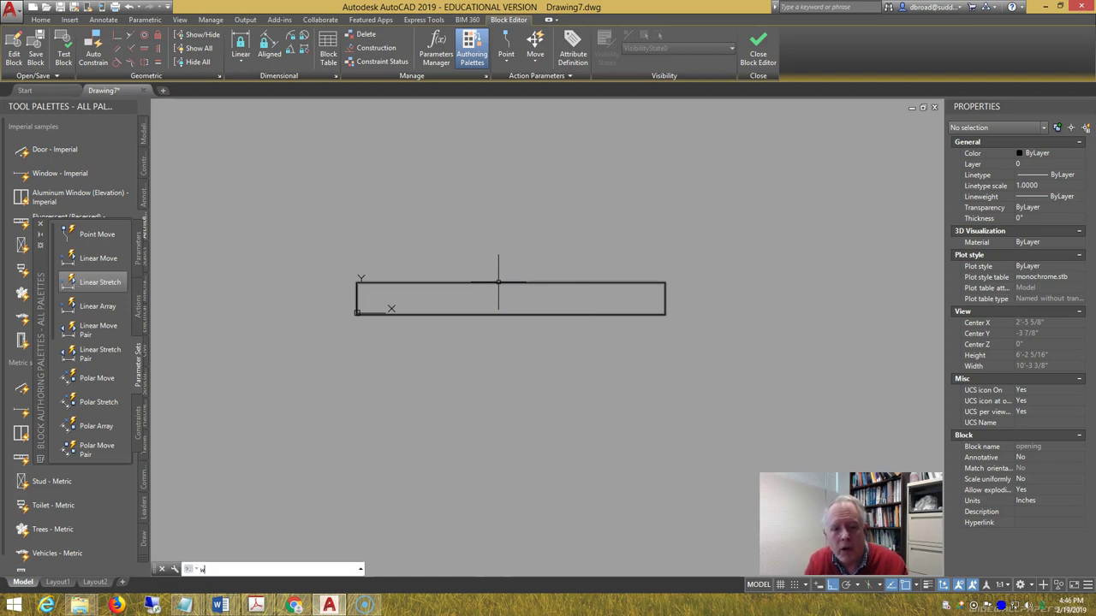
type("ip")
key("Return")
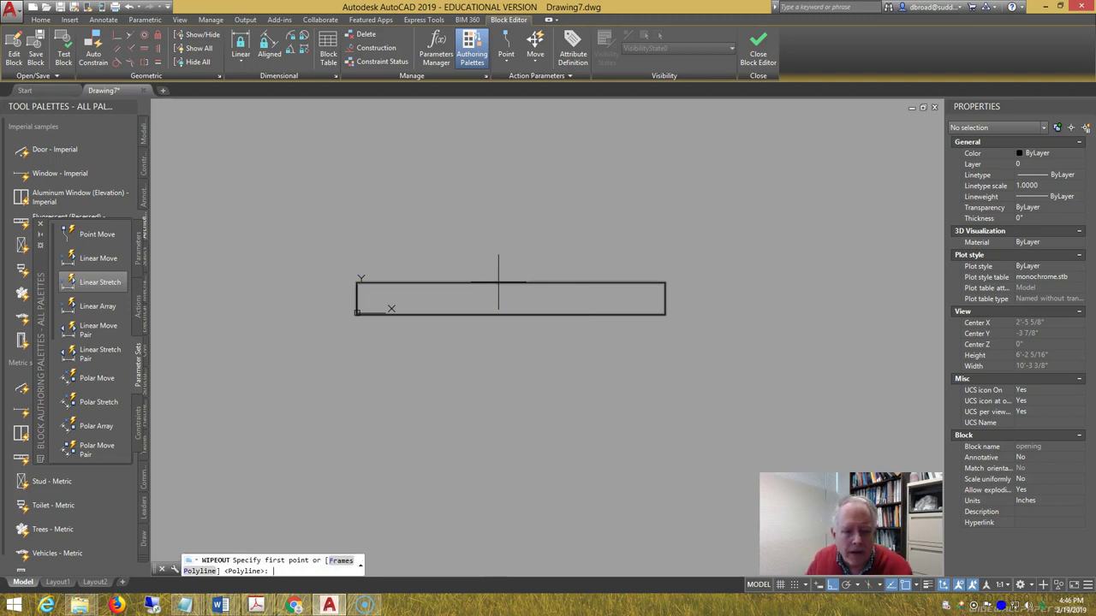
key("Return")
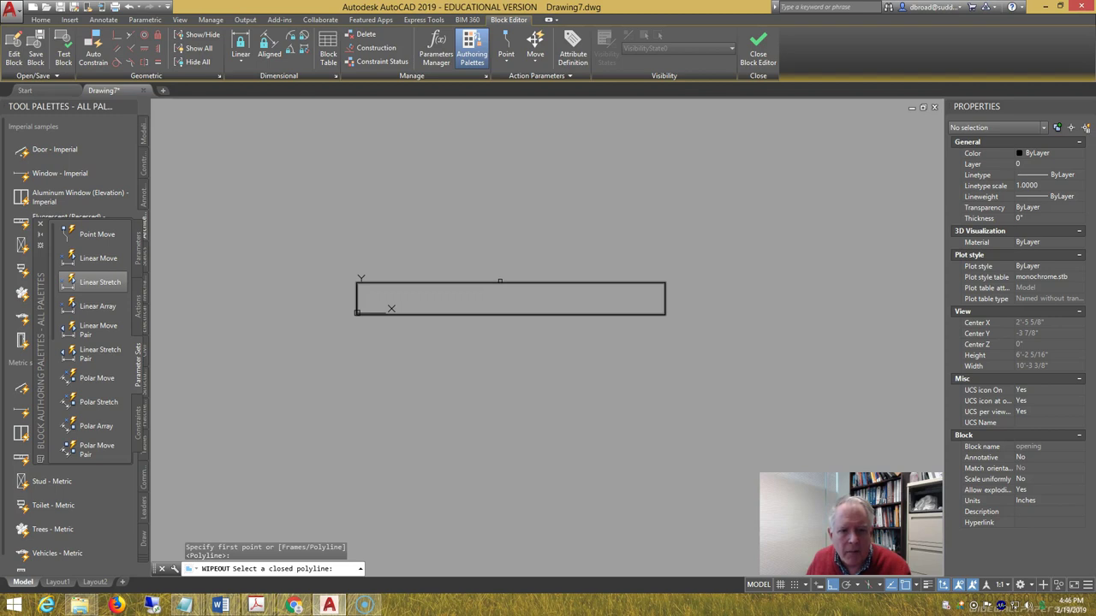
left_click(500, 281)
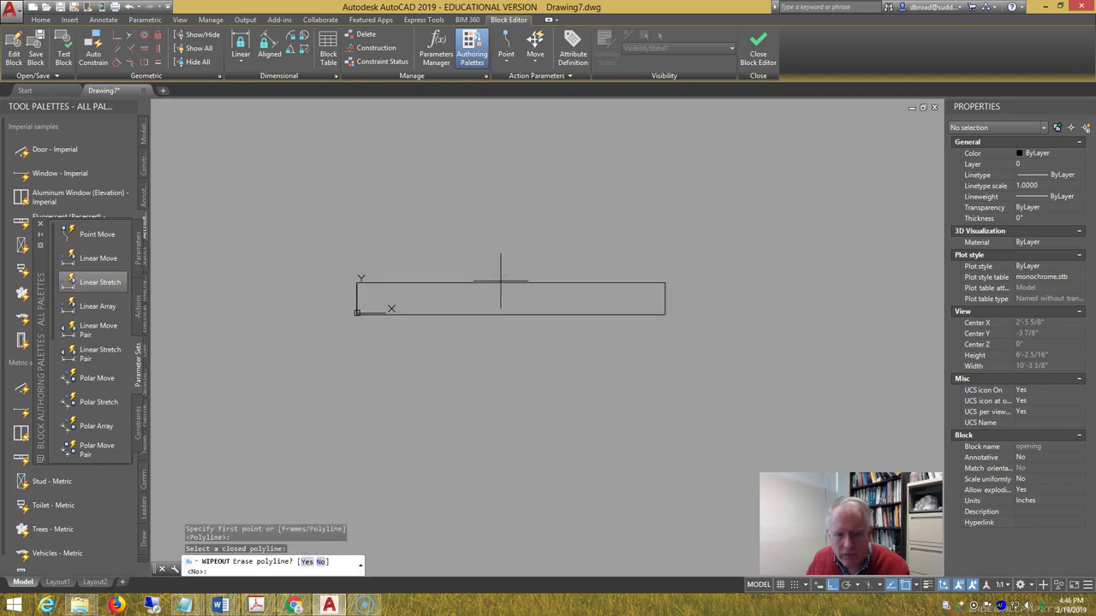
type("y")
key("Return")
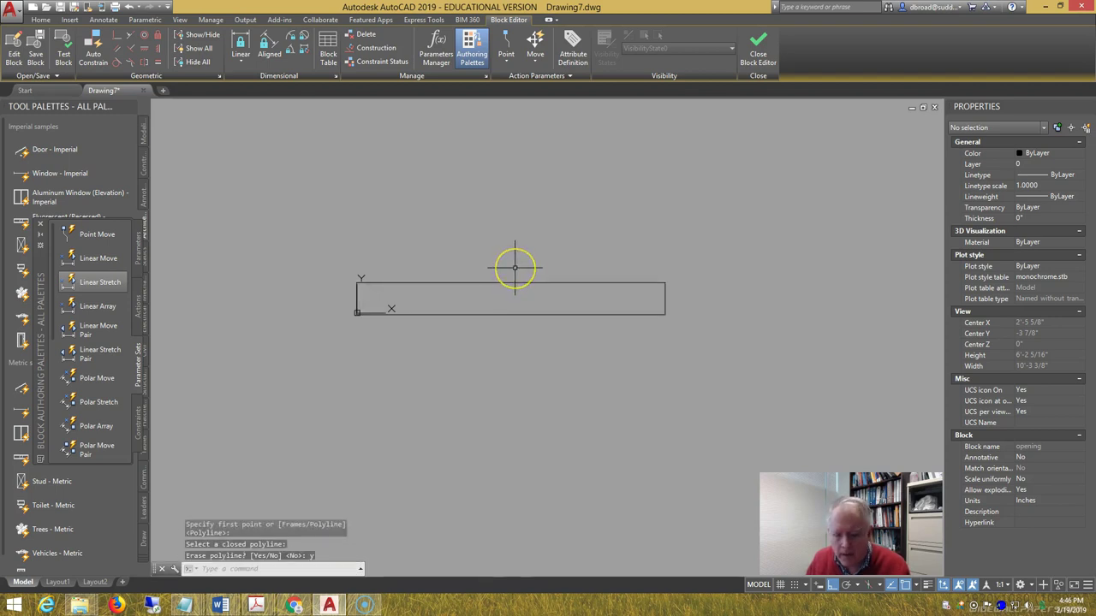
Draw a jamb line from 0,0 to 0,4.5 at the wipeout's left end.
type("1")
key("Return")
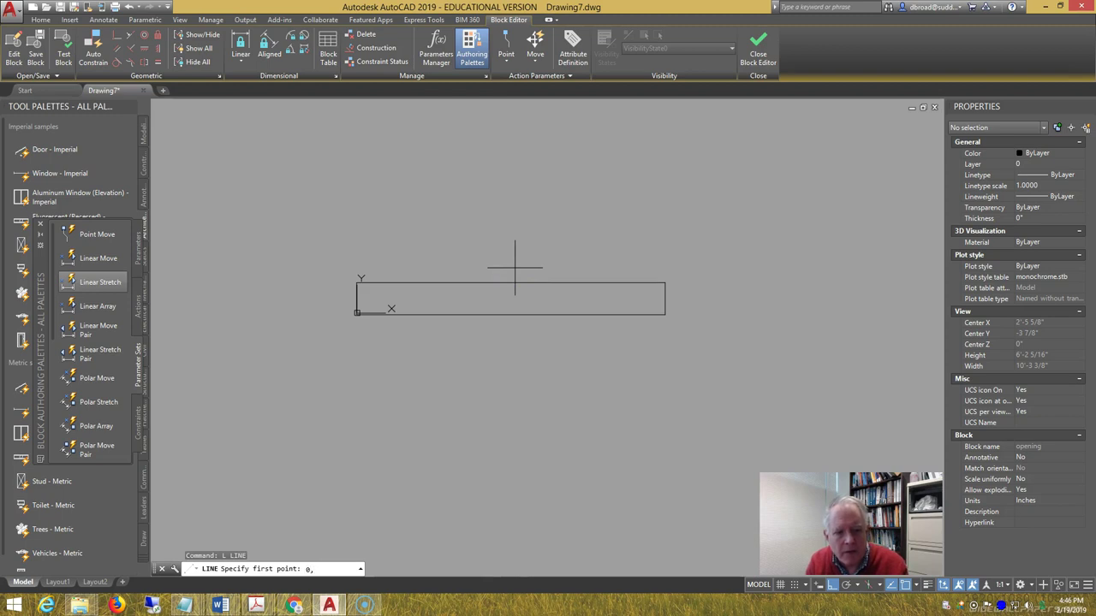
type("0,0")
key("Return")
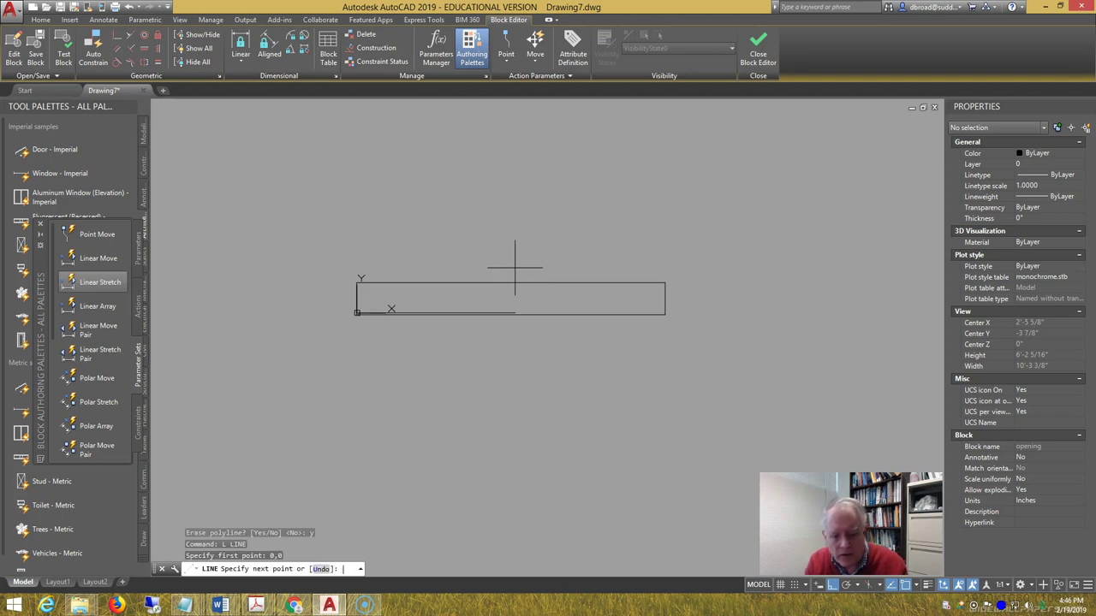
type("0,4.5")
key("Return")
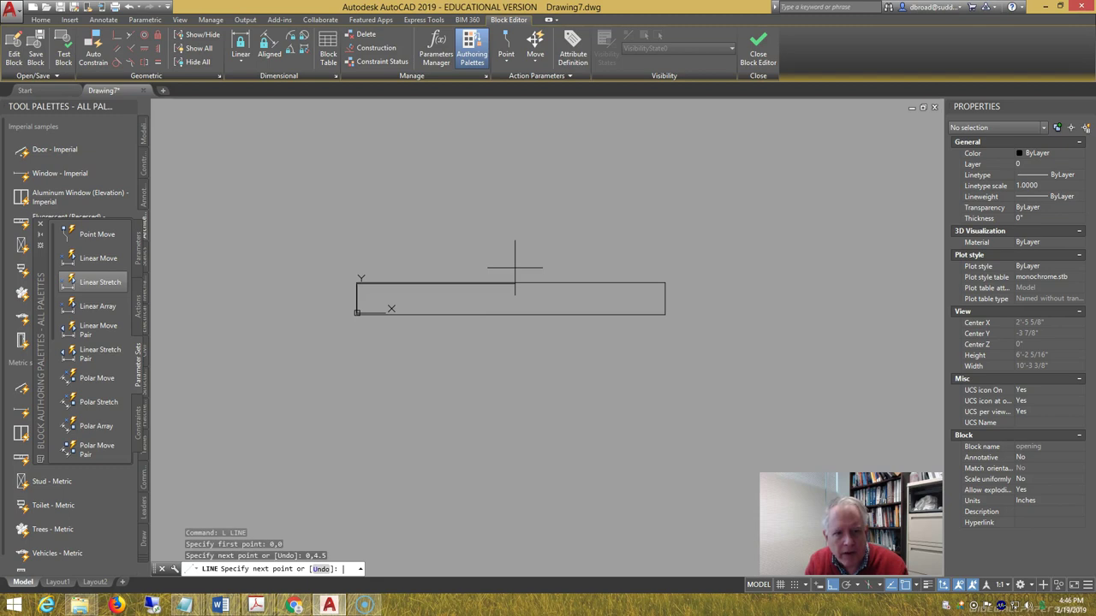
key("Return")
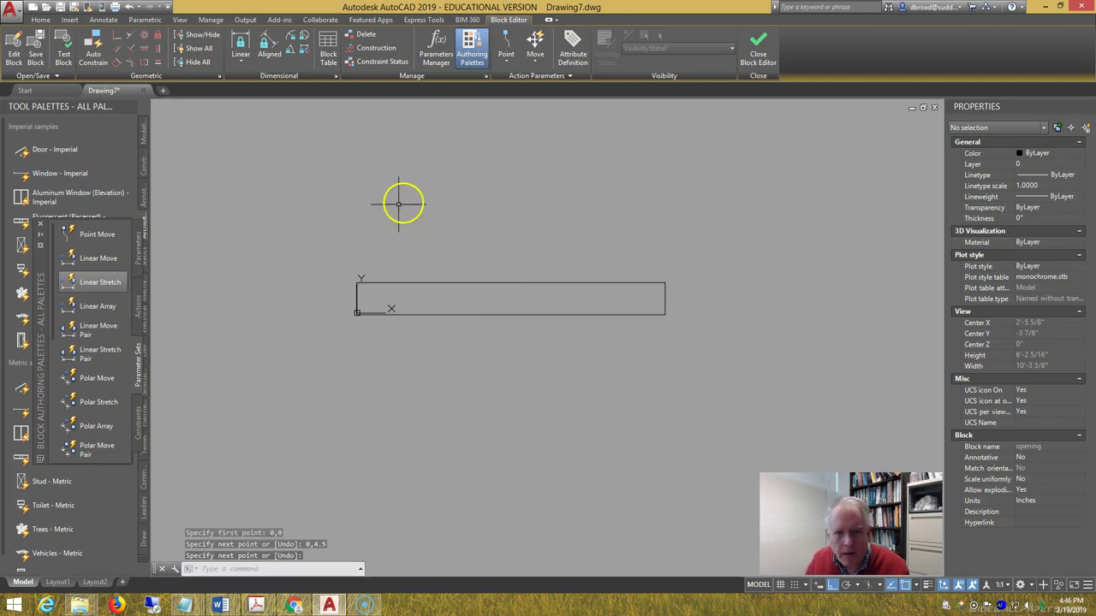
Mirror the last drawn jamb line about a vertical axis through 24,0, keeping the source line.
scroll(360, 295, "up", 2)
type("mi")
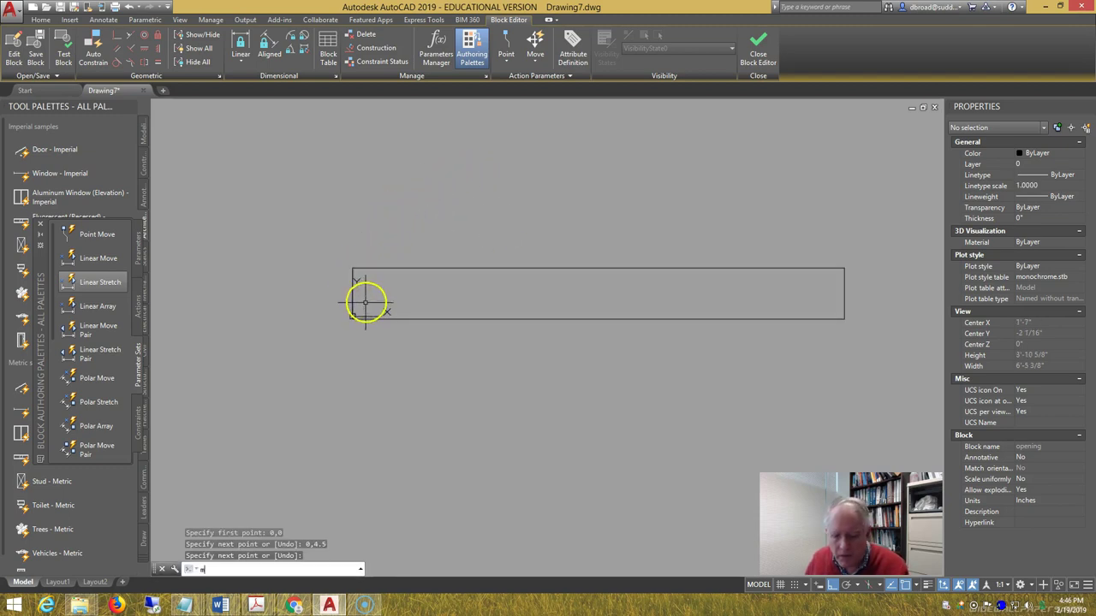
key("Return")
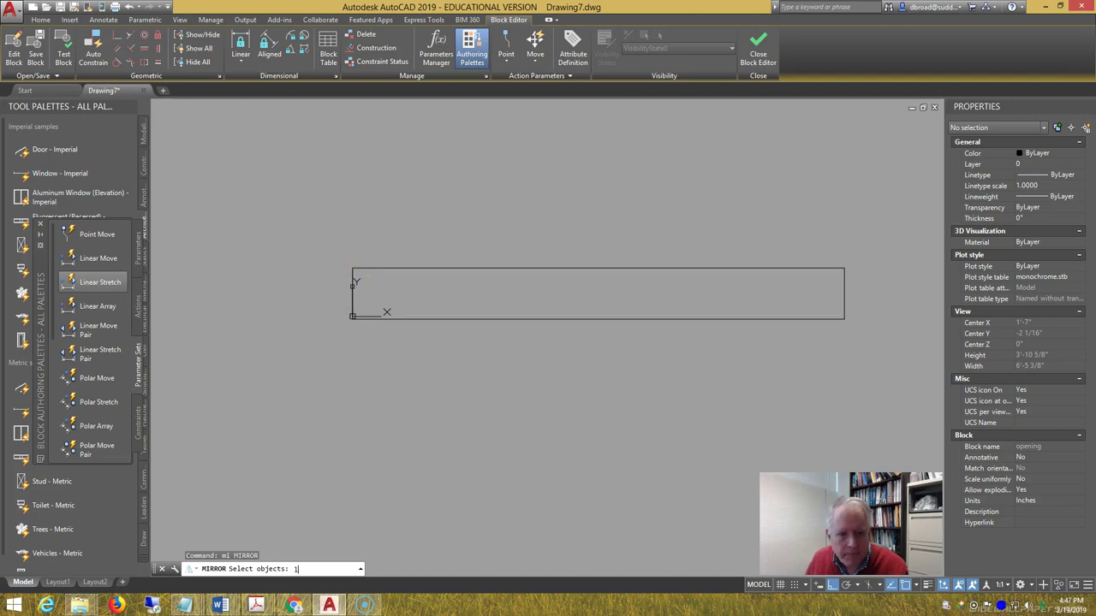
left_click(354, 283)
key("Return")
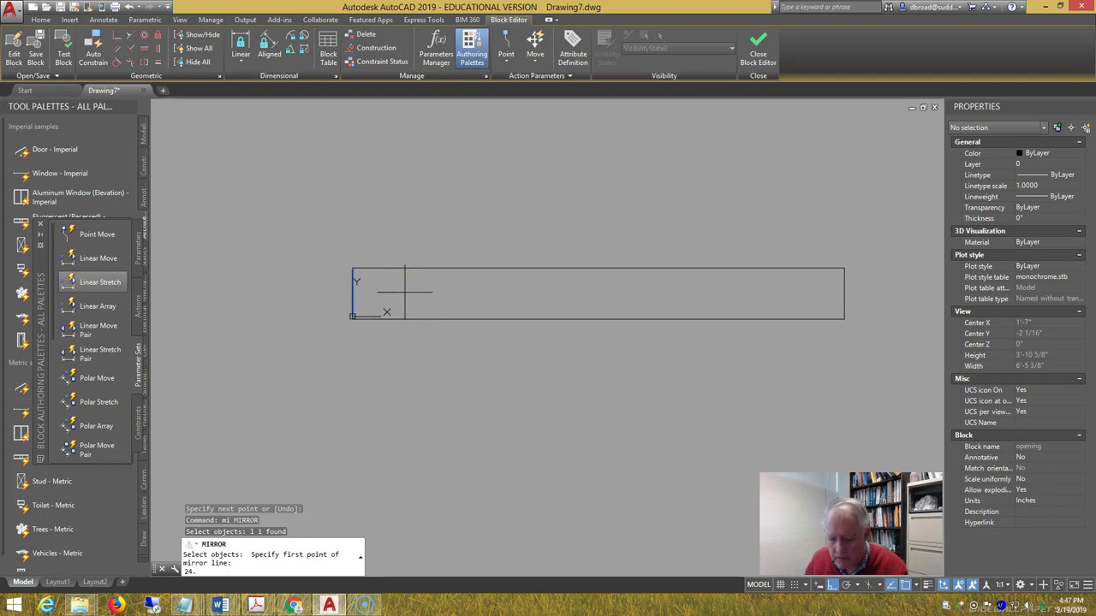
type("24,0")
key("Return")
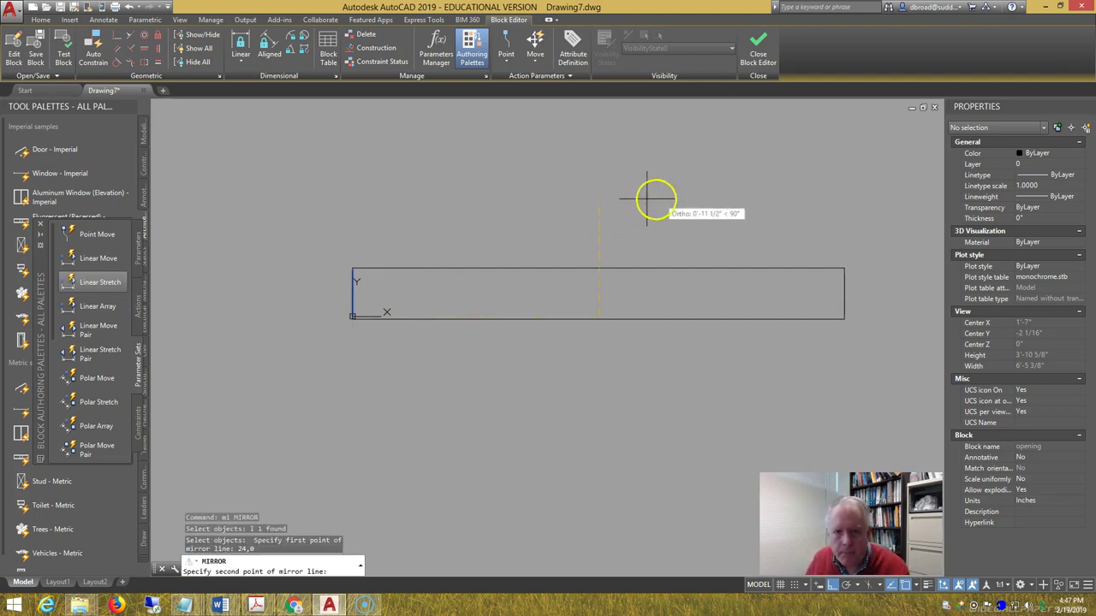
left_click(638, 198)
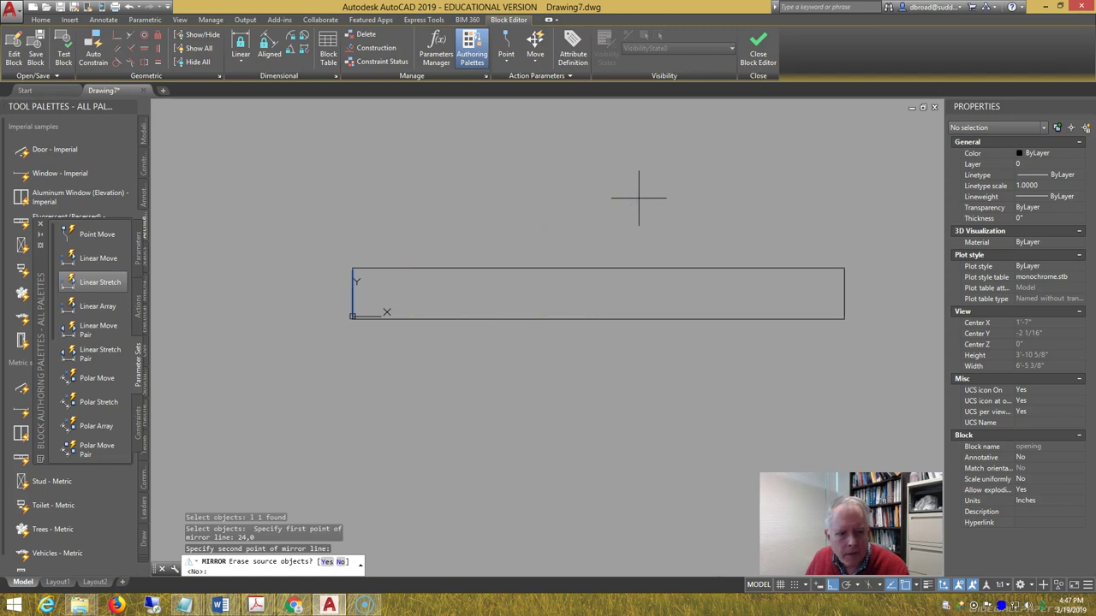
key("Return")
scroll(639, 199, "down", 3)
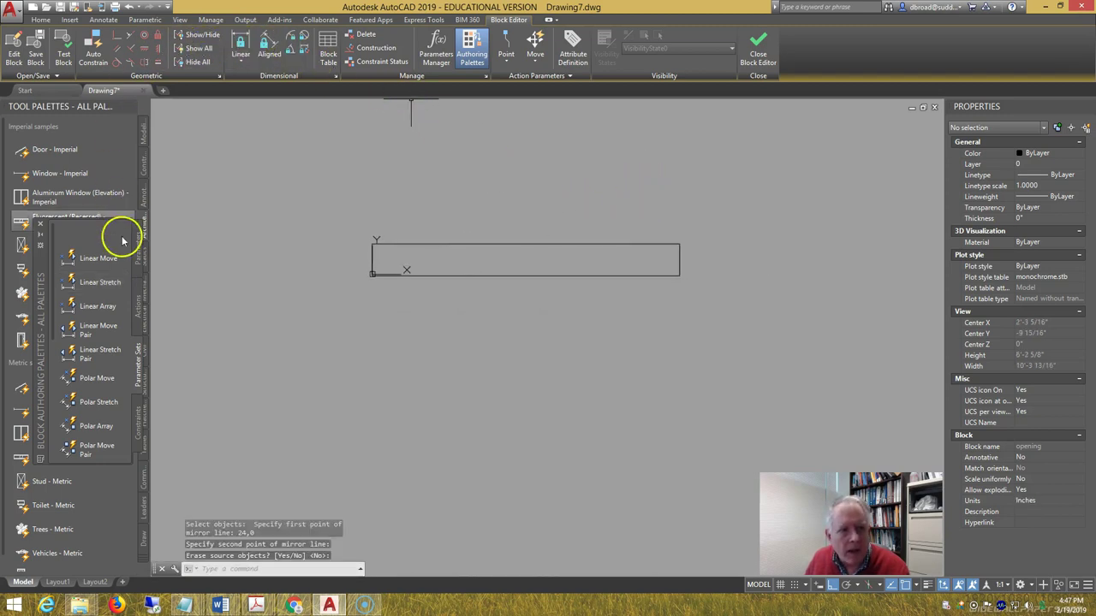
Add a Linear Stretch parameter set from 0,0 to 48,0, place its label below the opening and rename it Width.
left_click(70, 288)
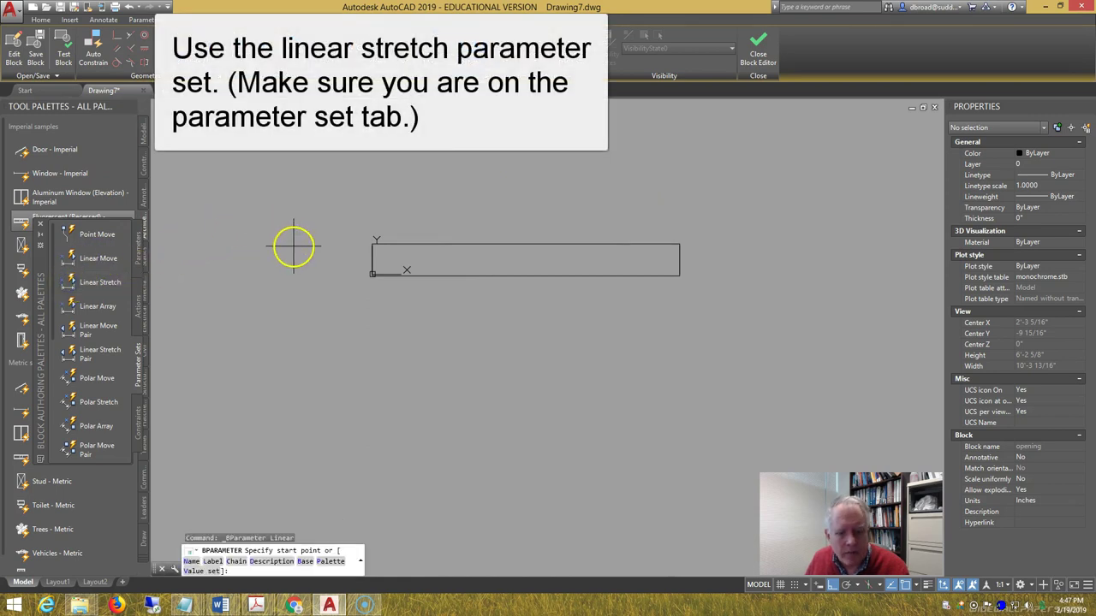
left_click(371, 273)
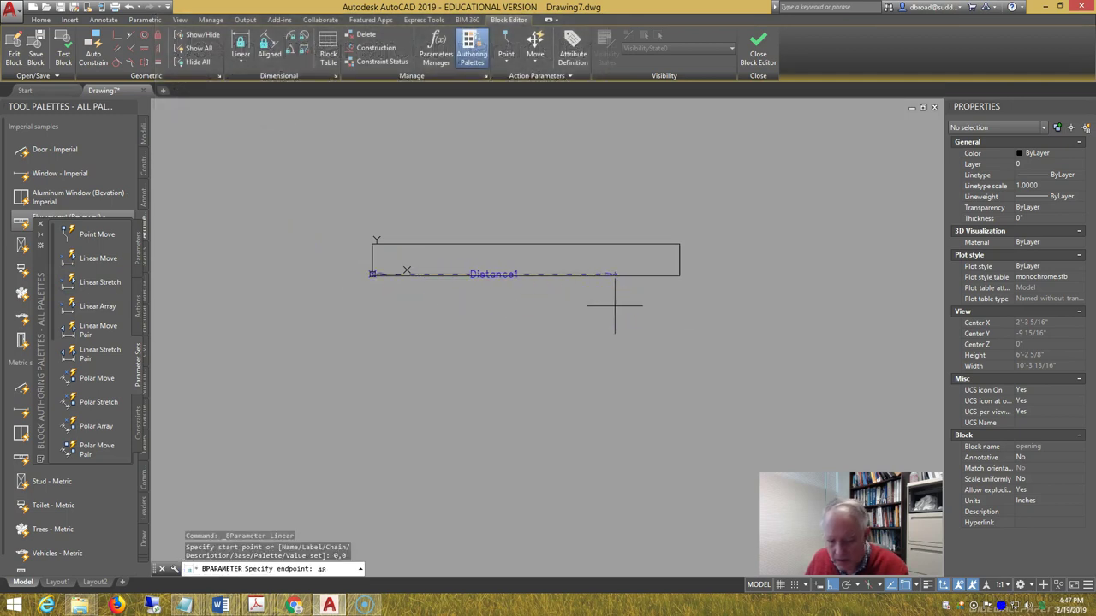
type("48,0")
key("Return")
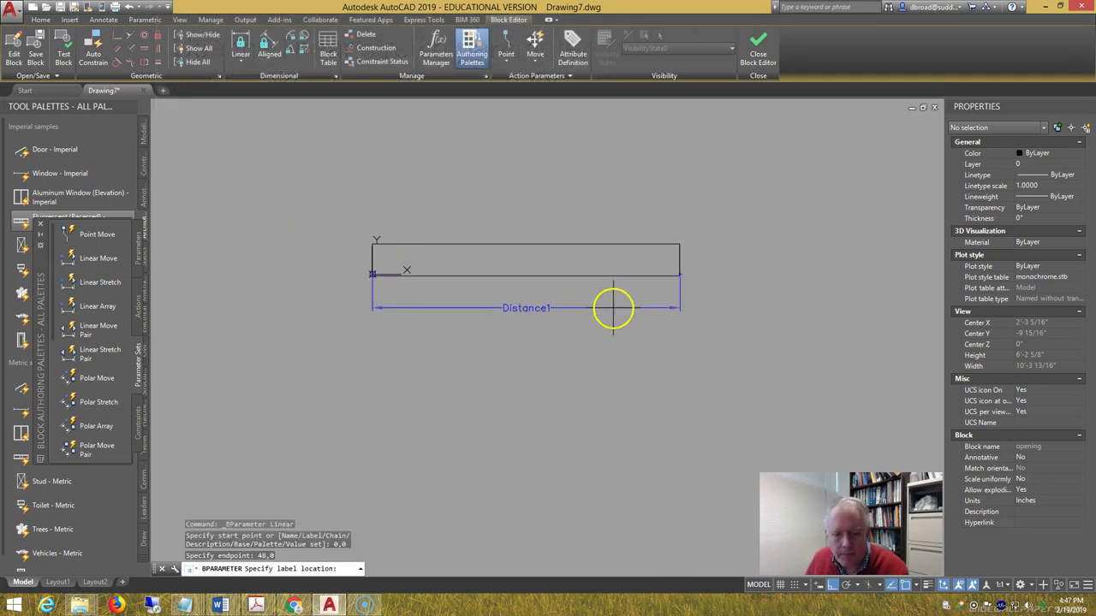
left_click(611, 308)
double_click(528, 308)
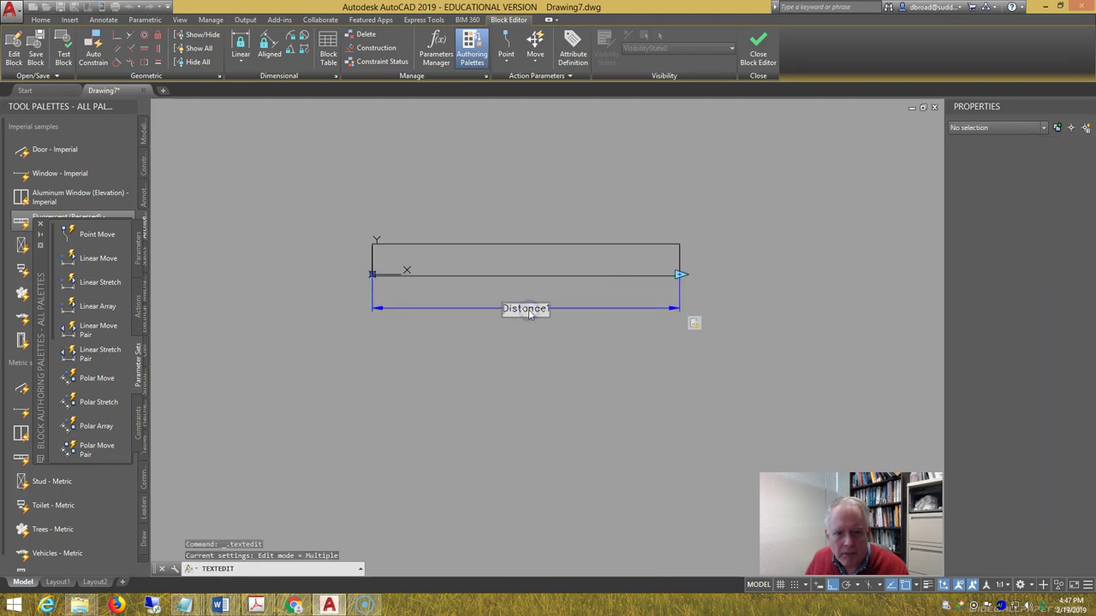
type("W")
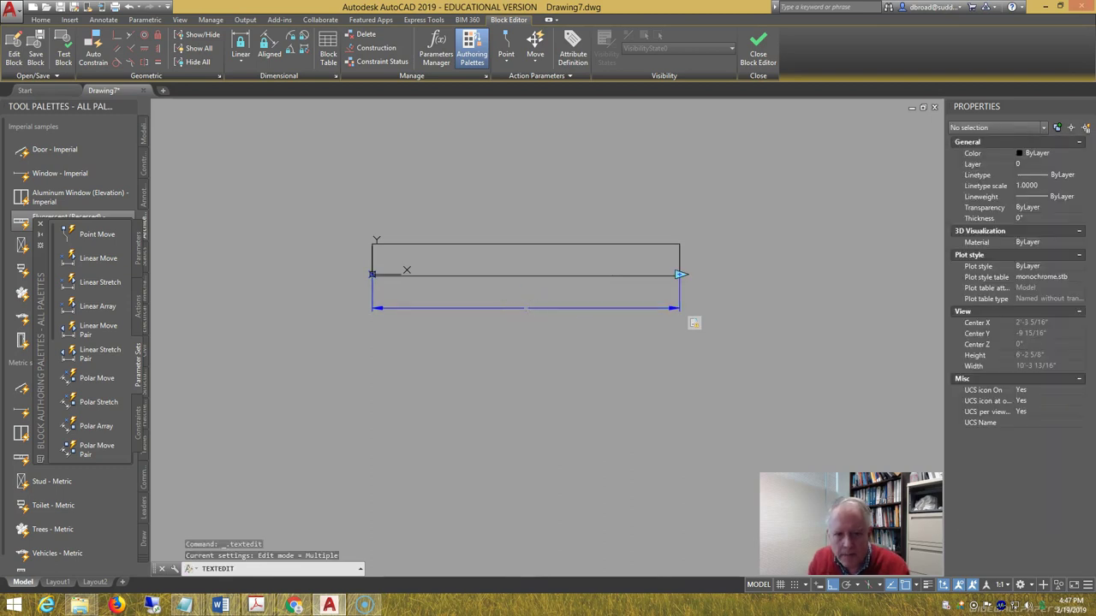
key("Return")
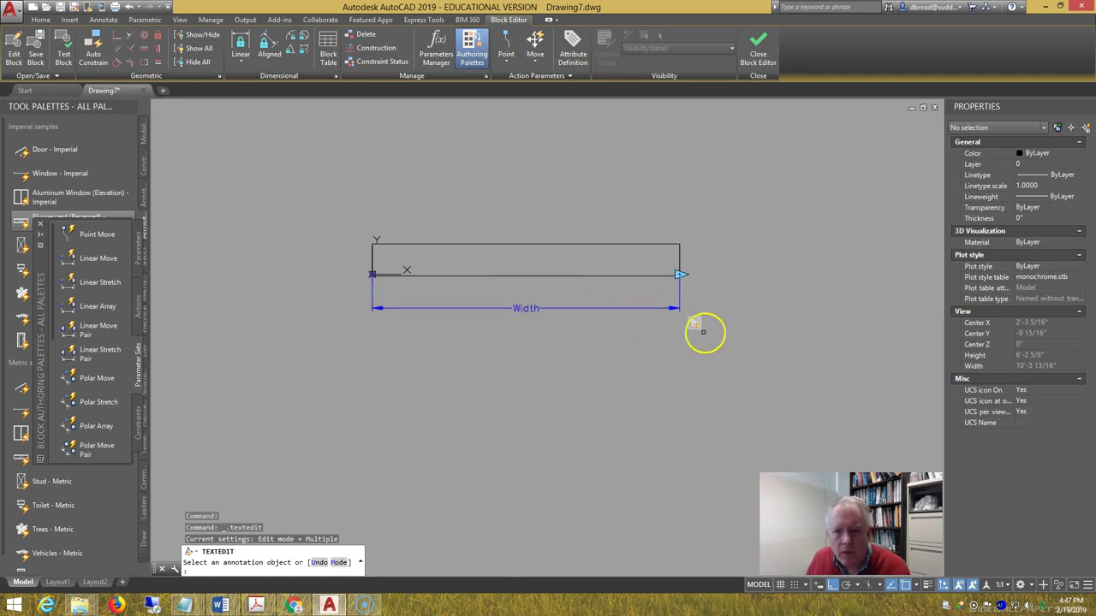
key("Escape")
Define a new selection set for the Width stretch action, with the stretch frame and crossing selection around the opening's right end.
right_click(696, 324)
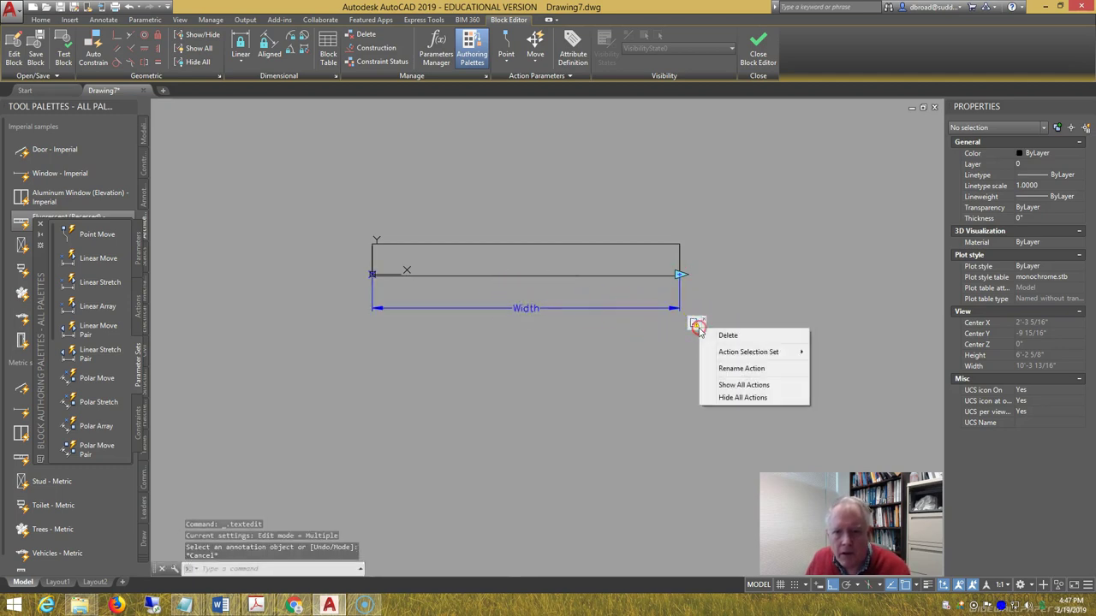
left_click(731, 352)
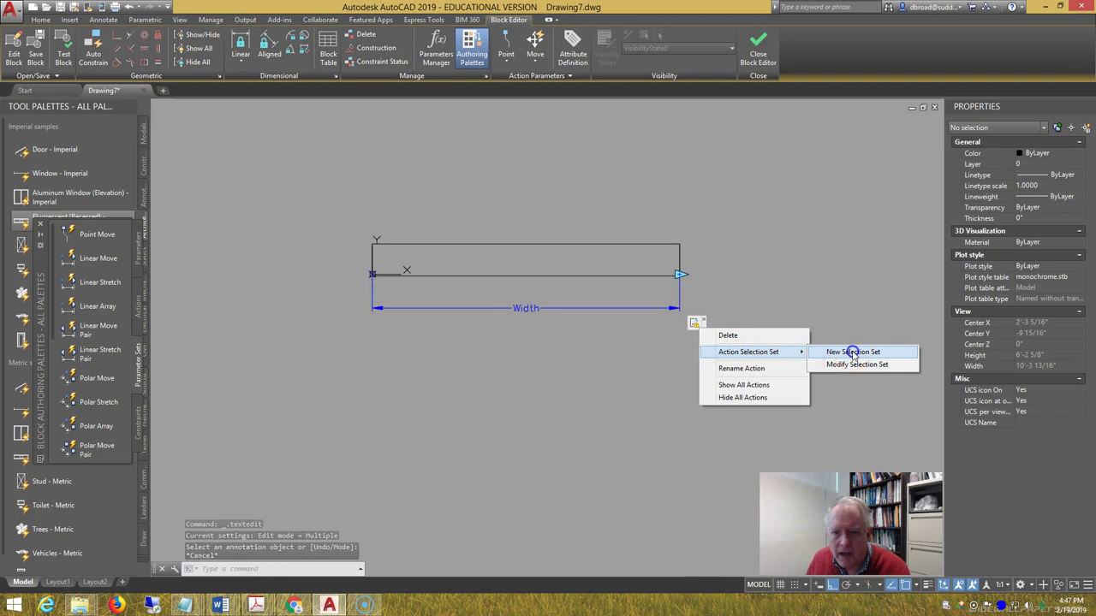
left_click(853, 351)
left_click(713, 293)
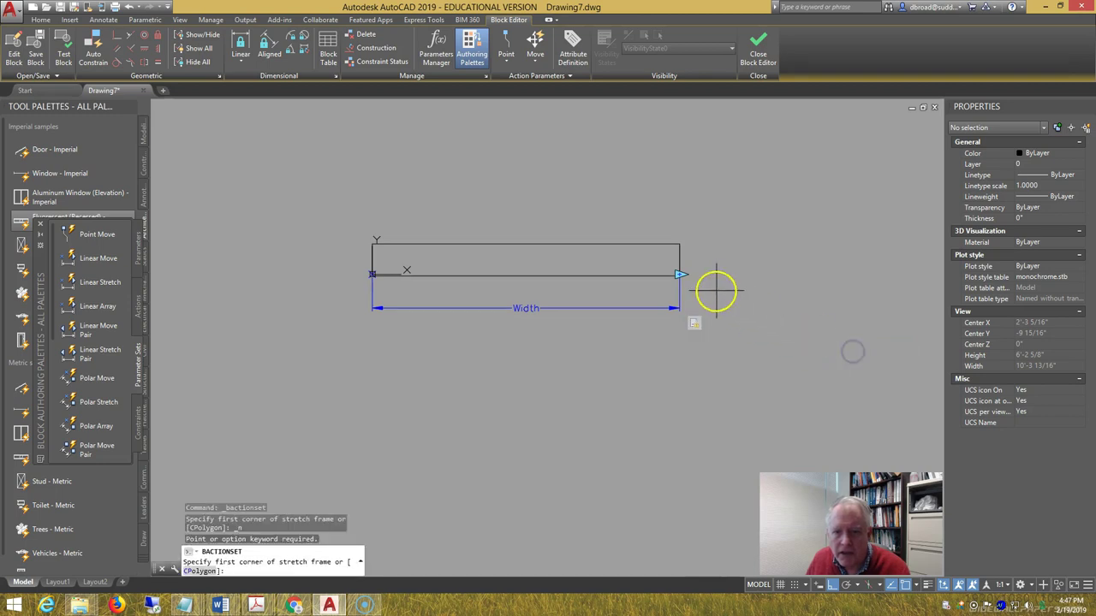
left_click(653, 227)
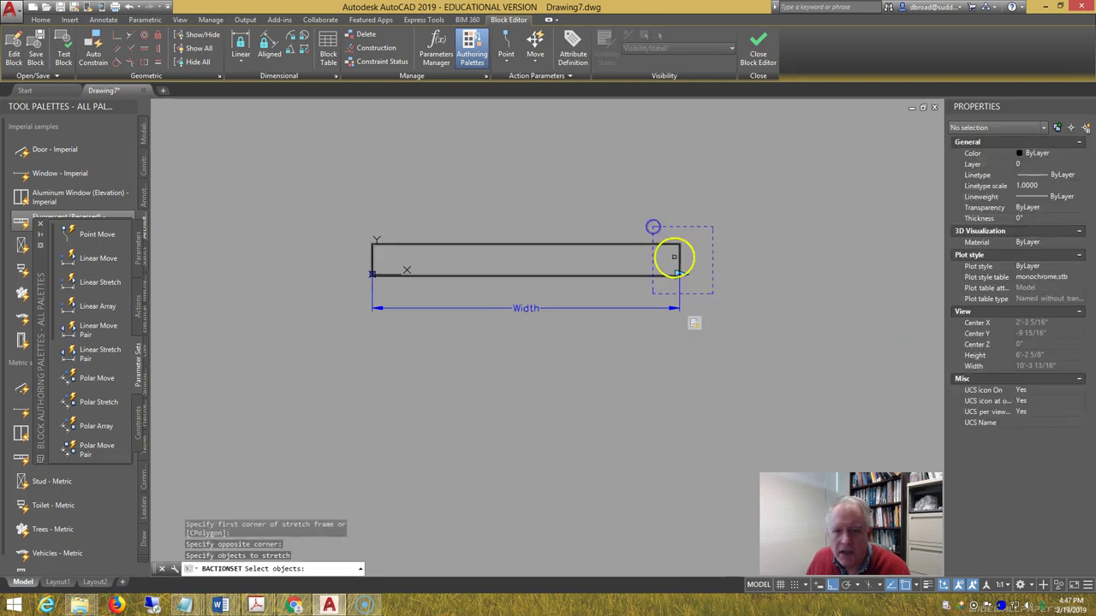
left_click(720, 300)
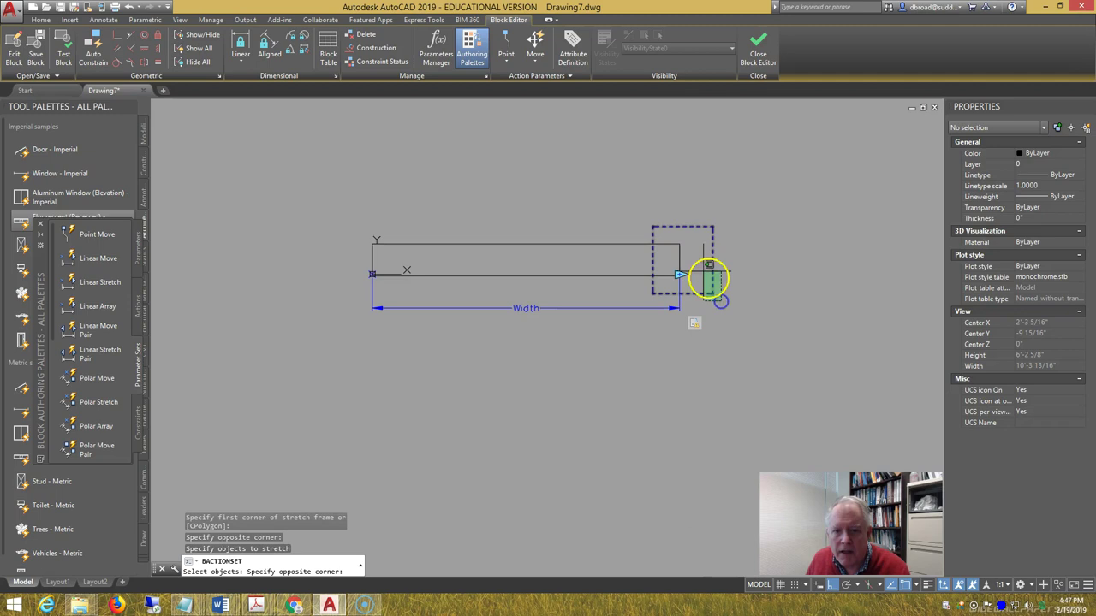
left_click(643, 226)
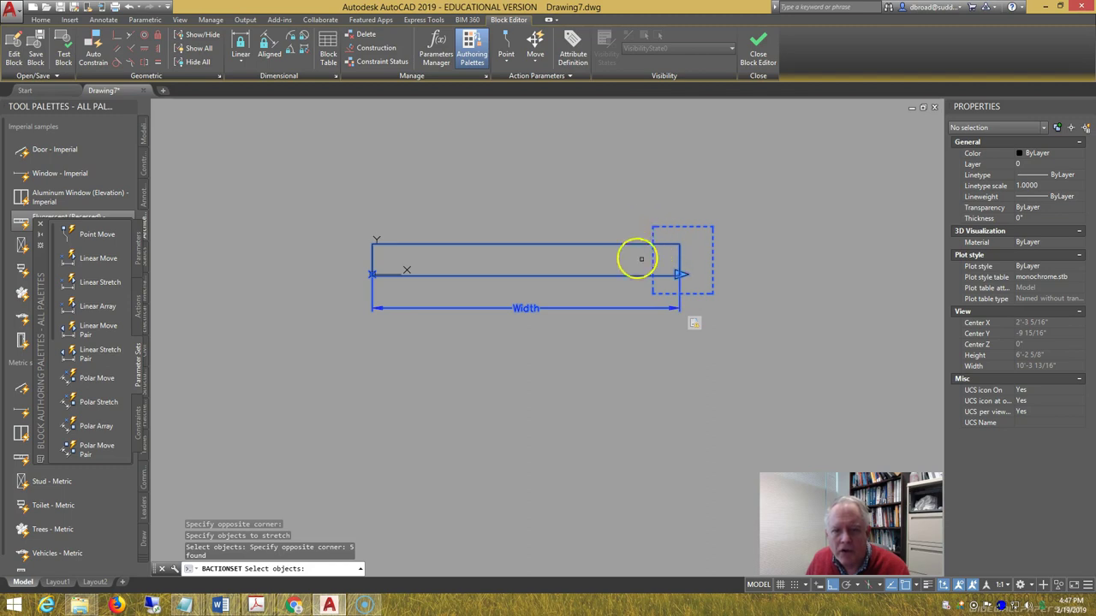
key("Return")
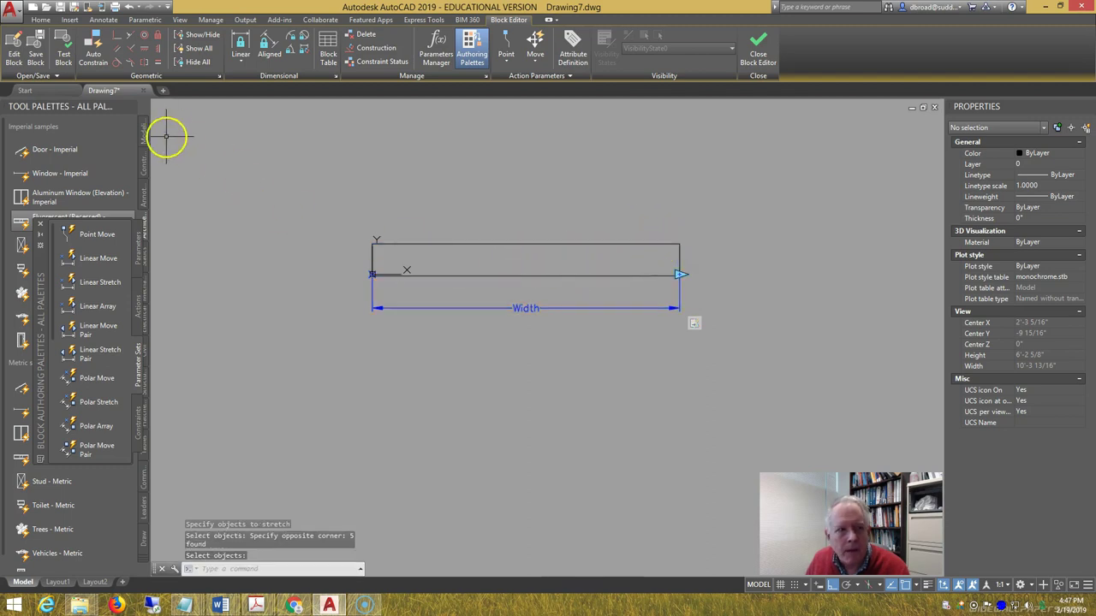
Add a vertical Linear Stretch parameter set from 0,0 upward 4.5, place its label beside the left jamb and rename it Wall.
left_click(72, 281)
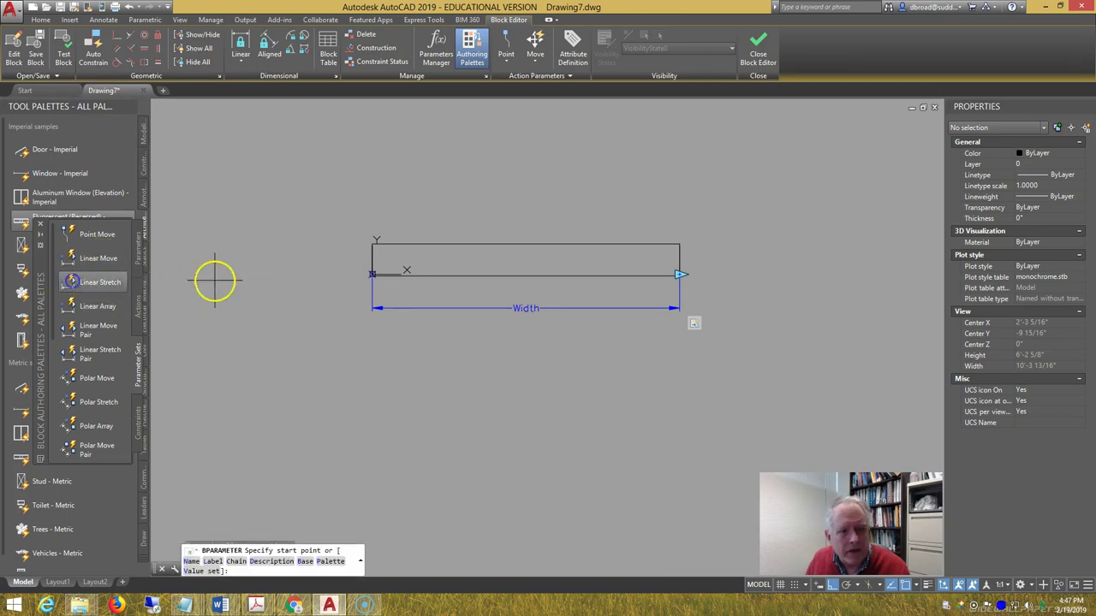
type("0,")
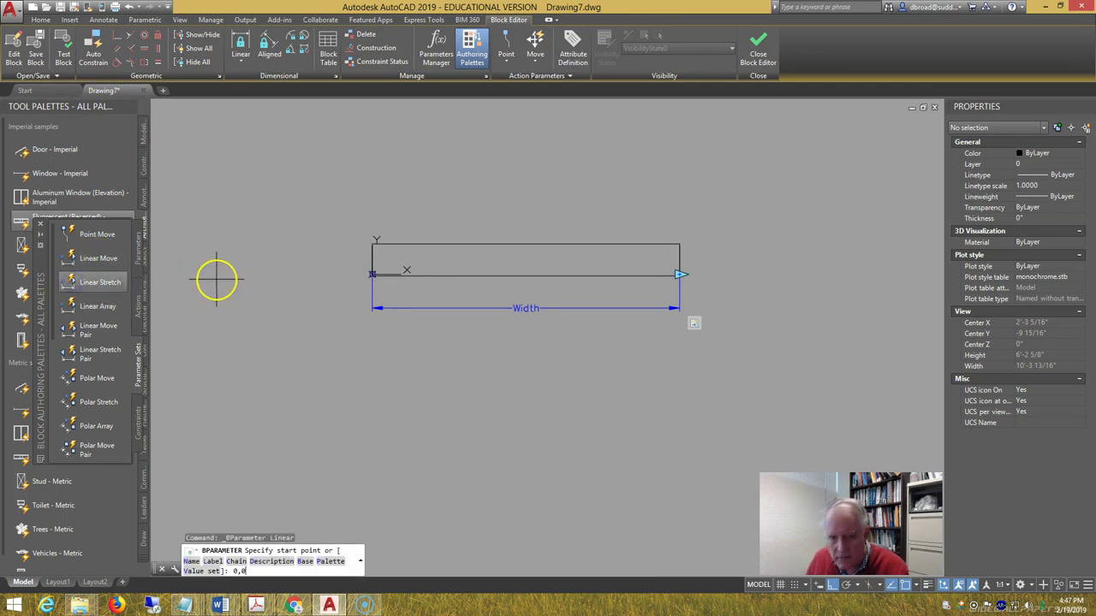
type("0")
key("Return")
type("4.")
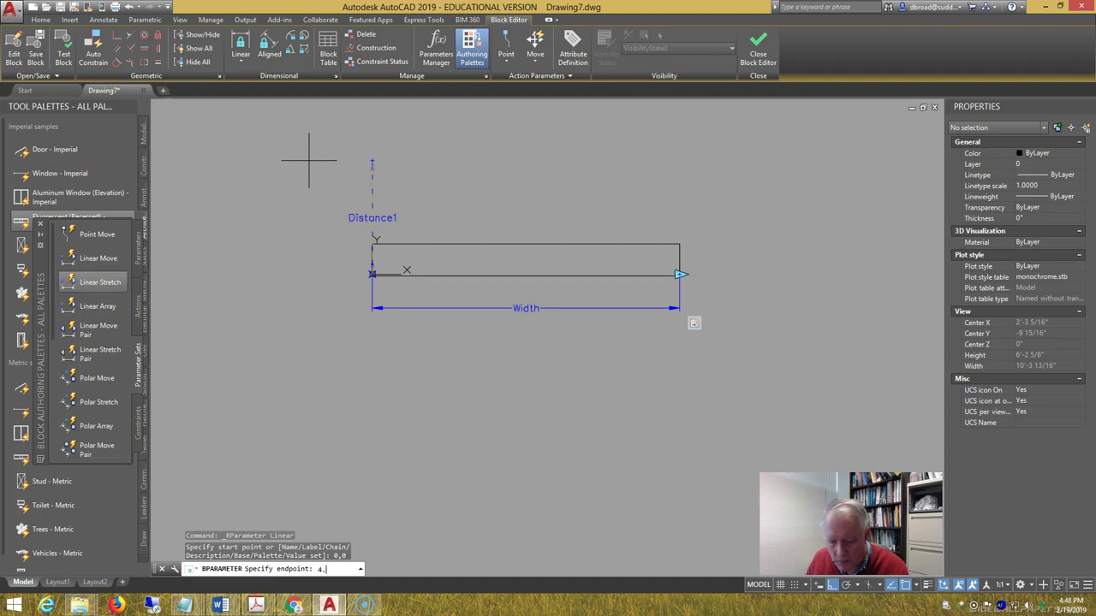
key("Return")
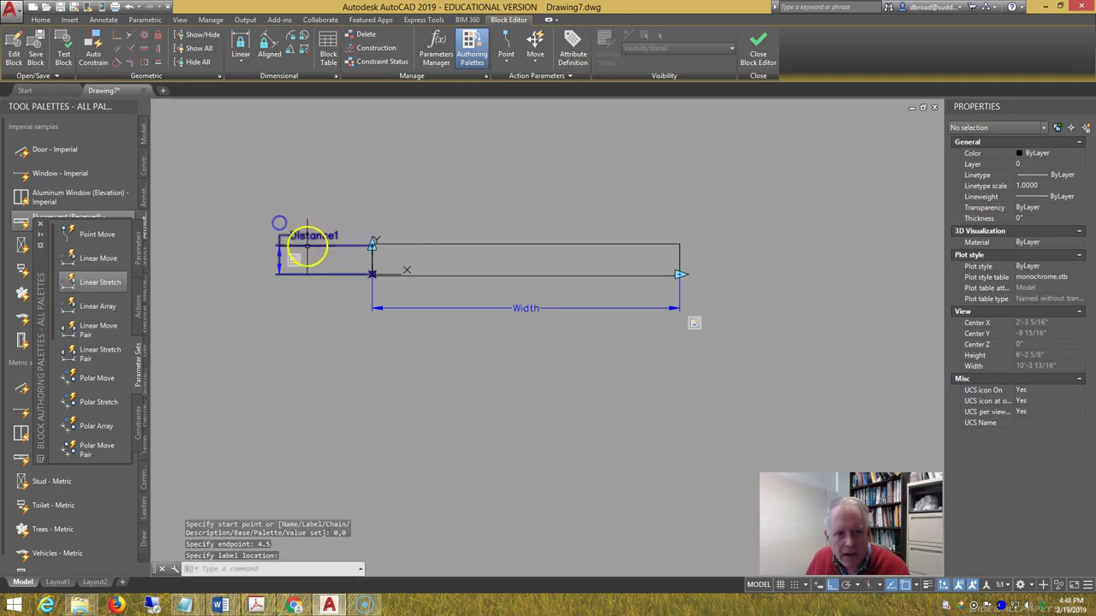
left_click(308, 236)
double_click(309, 238)
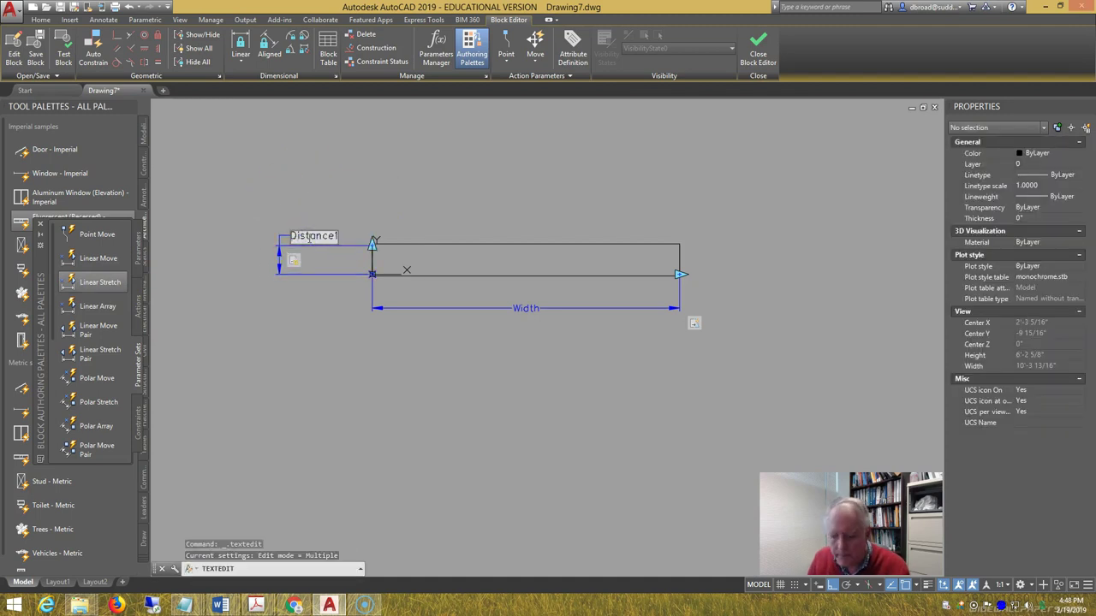
type("Wall")
key("Return")
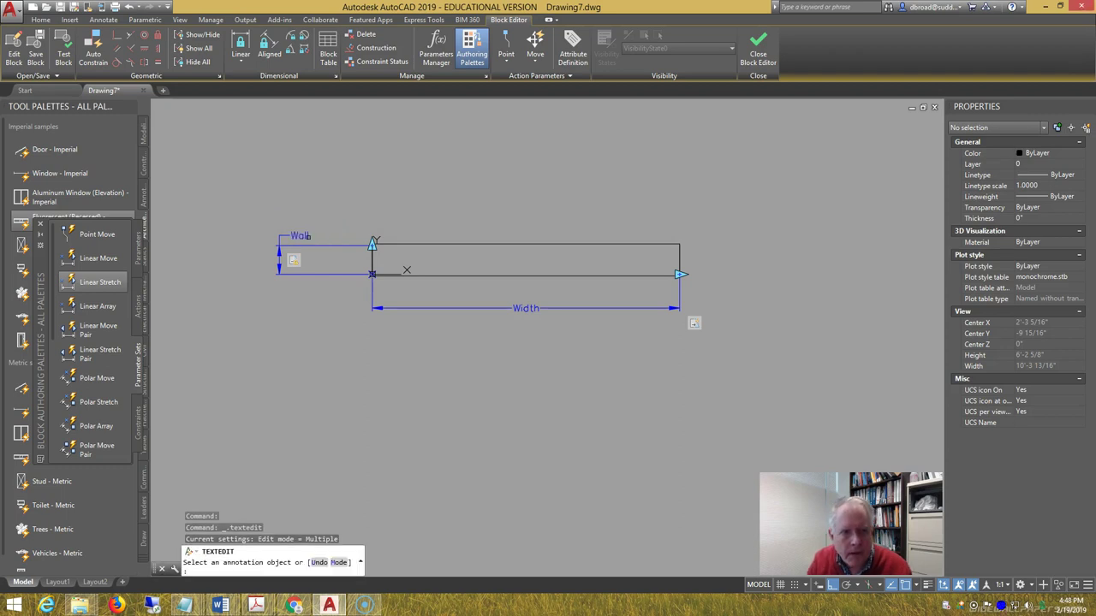
key("Escape")
Define a new selection set for the Wall stretch action, with the stretch frame and crossing selection spanning the opening's upper edge.
right_click(296, 267)
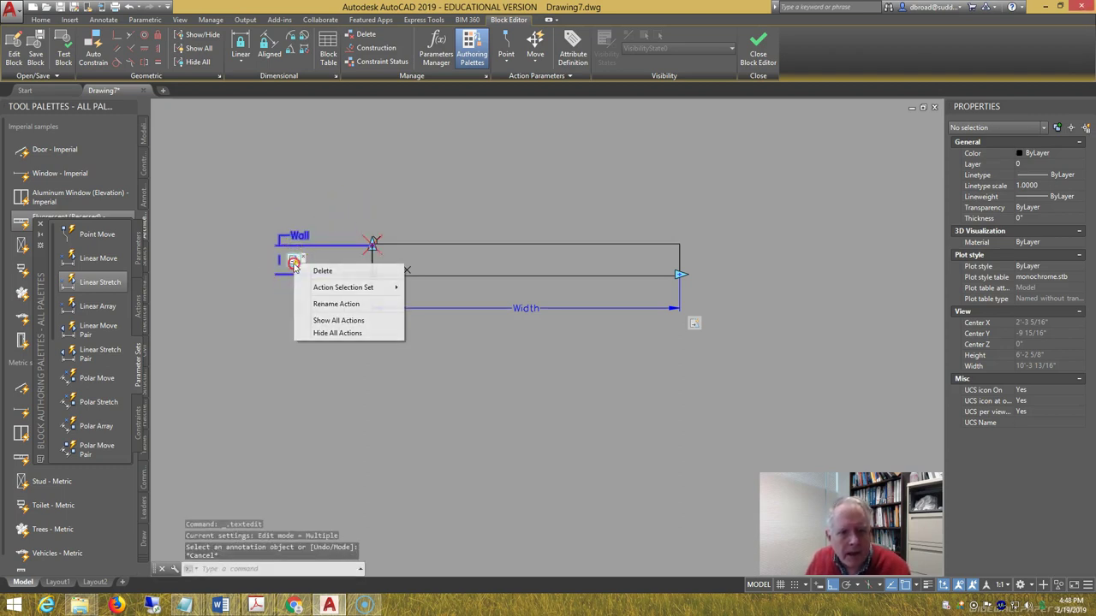
mouse_move(330, 288)
left_click(428, 289)
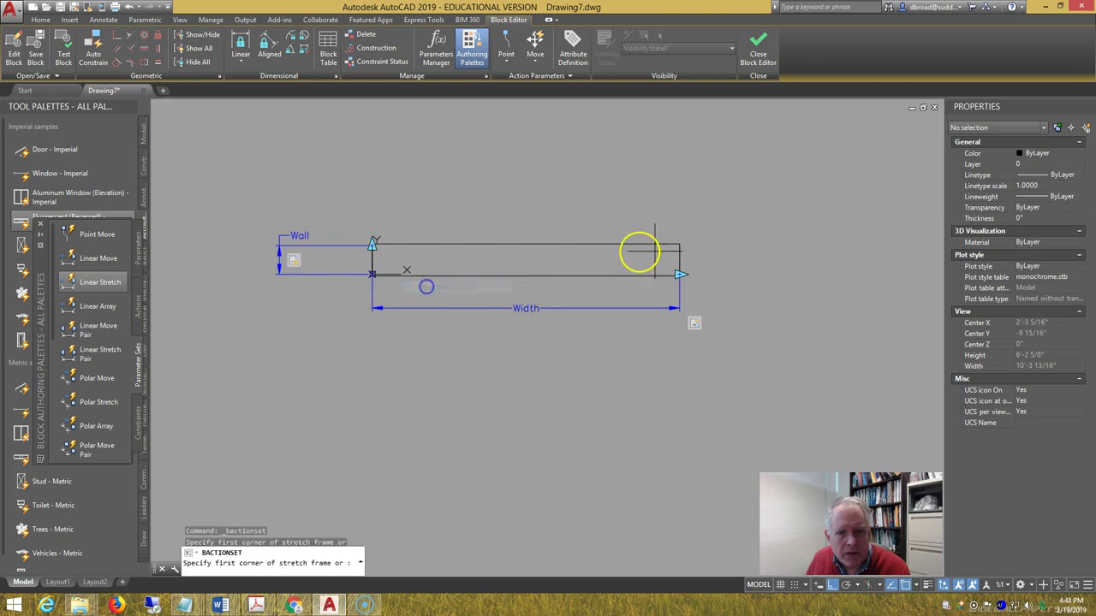
left_click(717, 254)
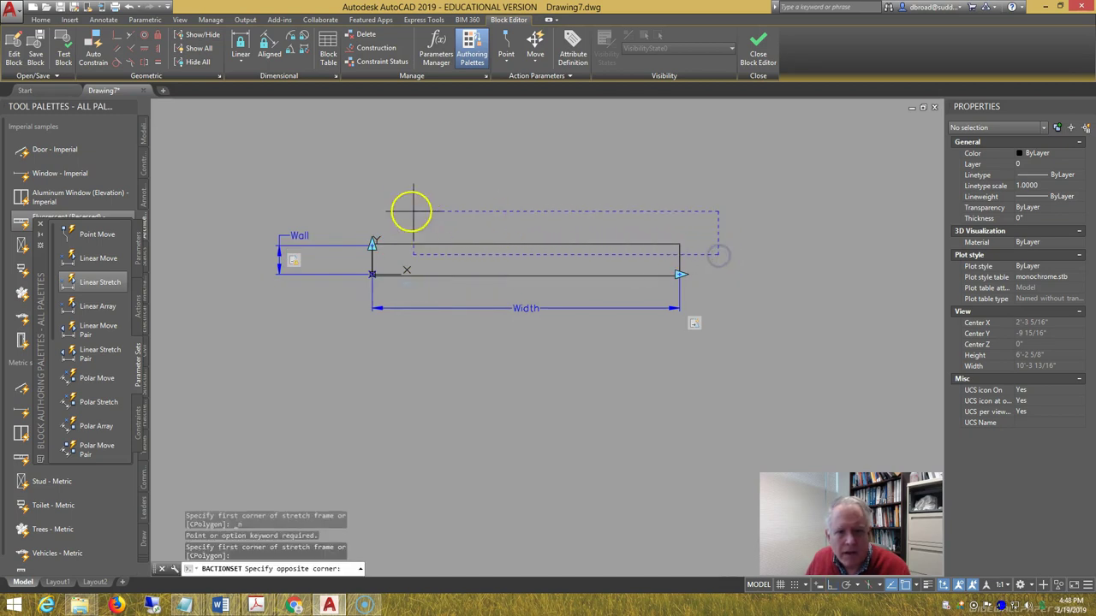
left_click(348, 223)
type("ct objects:")
key("Return")
left_click(714, 257)
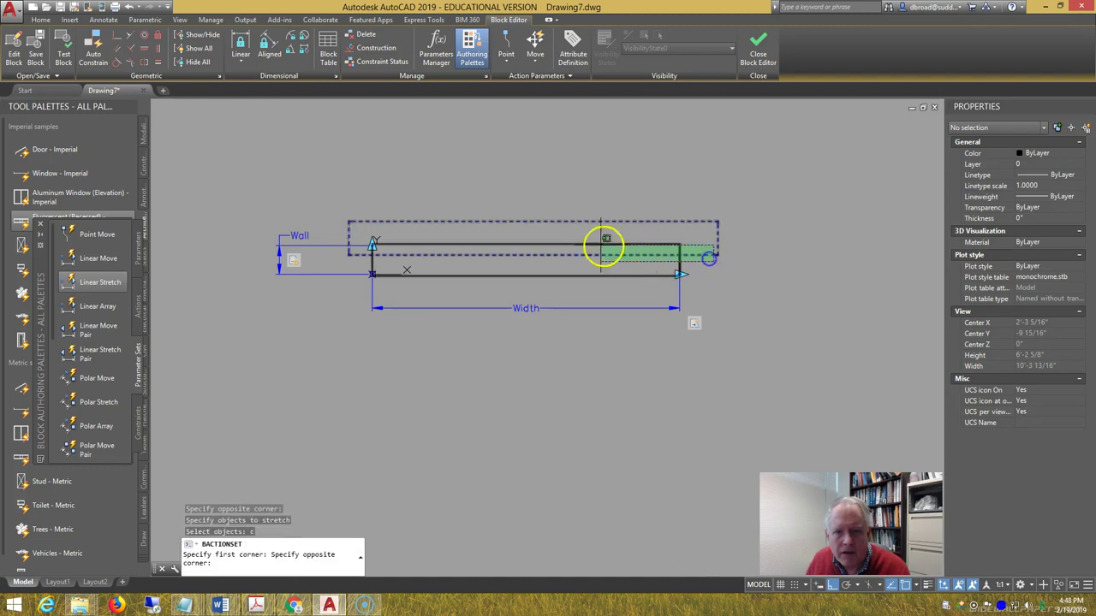
left_click(365, 226)
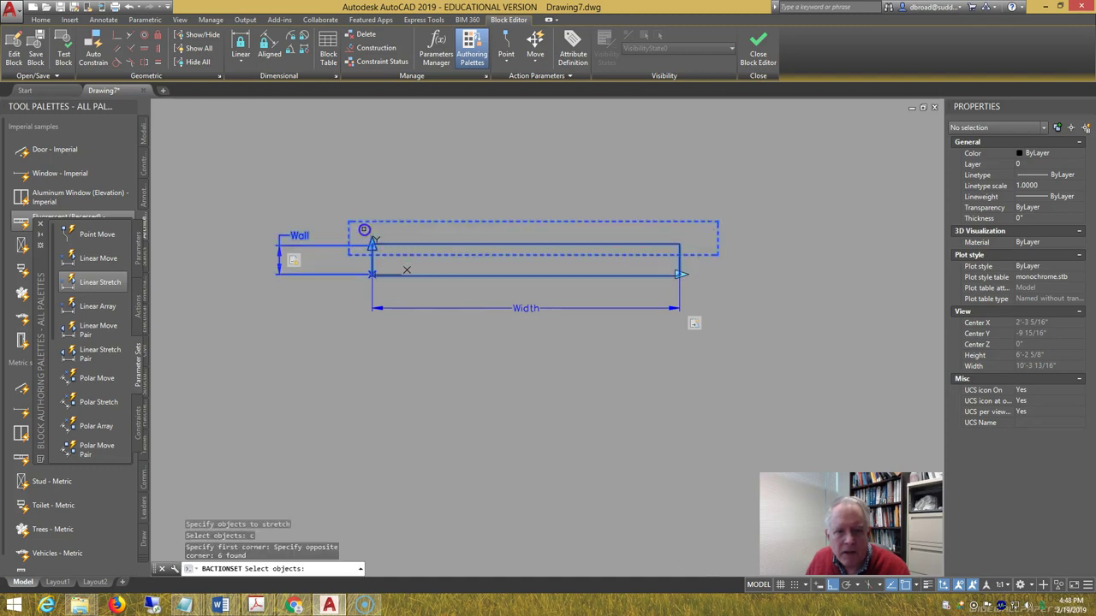
Test the opening block with its Width set to 3', check that the Wall property is editable, and close the test window.
left_click(67, 53)
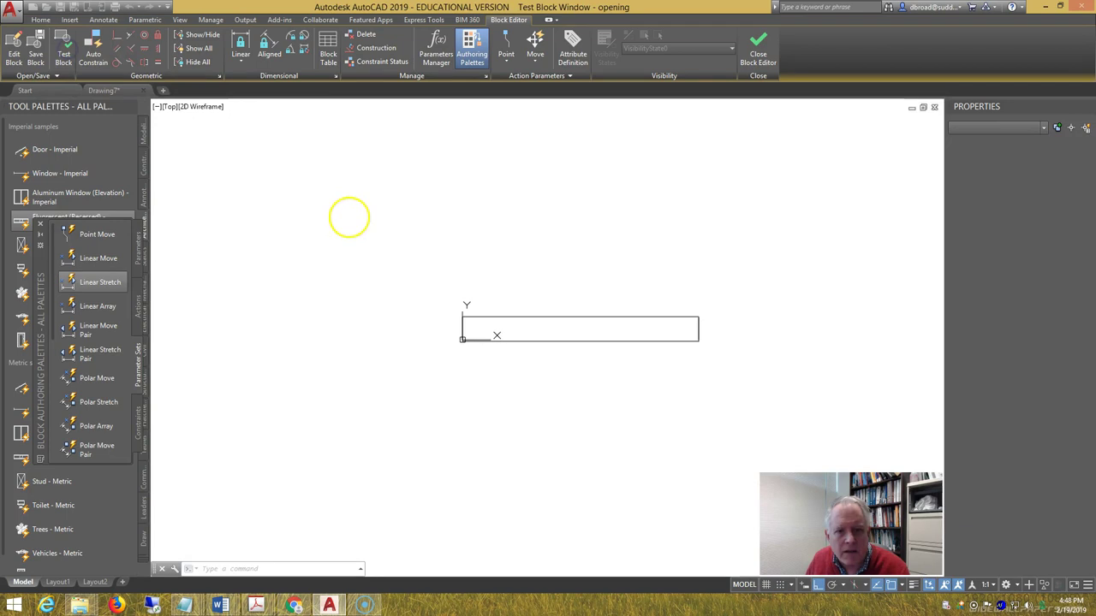
left_click(524, 319)
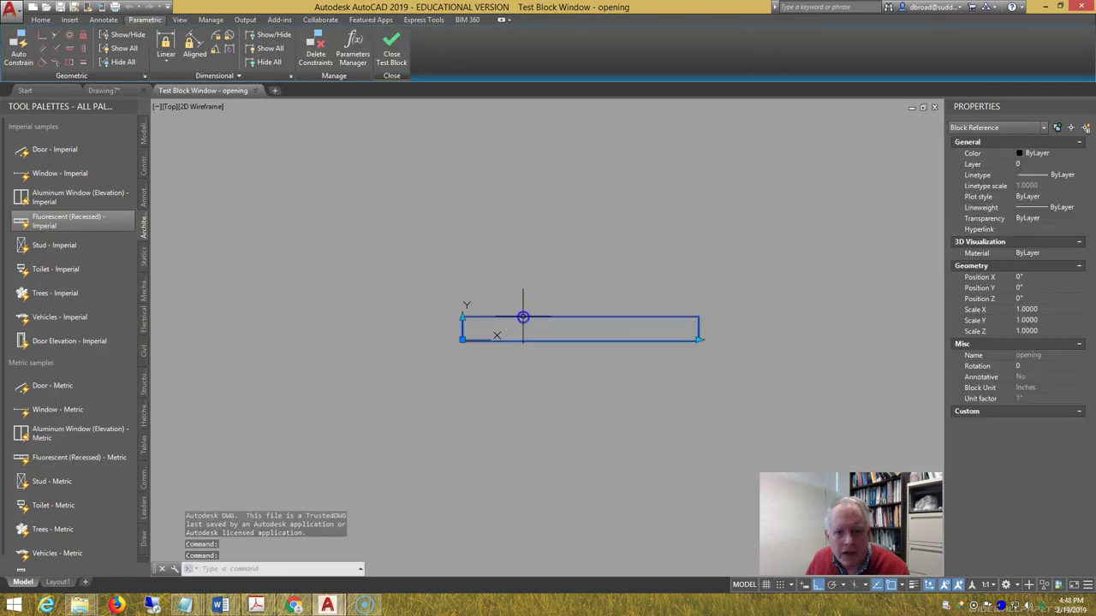
left_click(1041, 421)
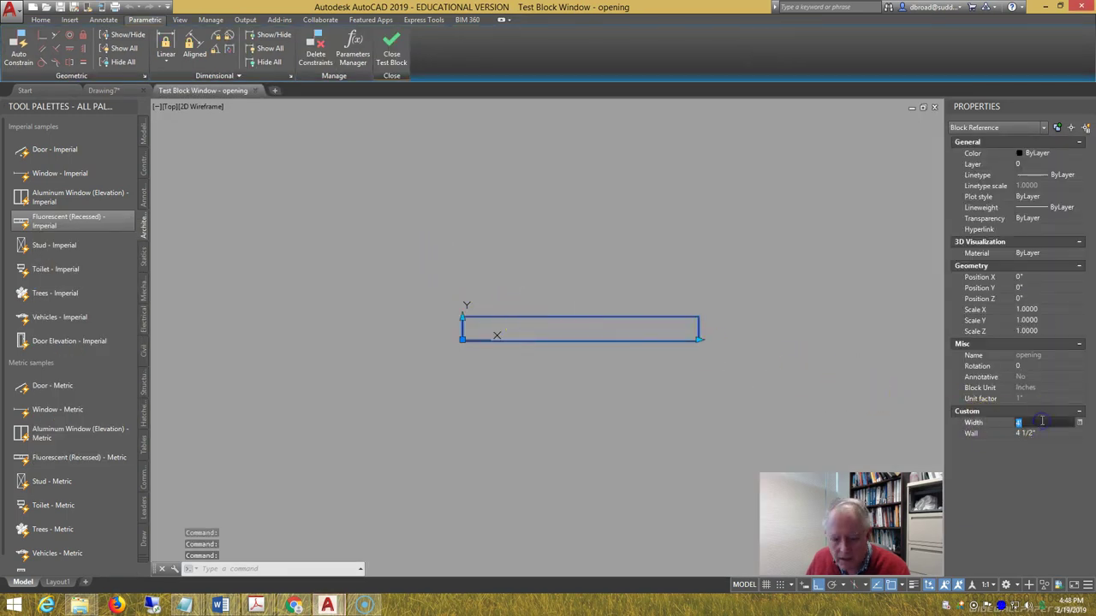
type("3'")
key("Return")
left_click(1041, 433)
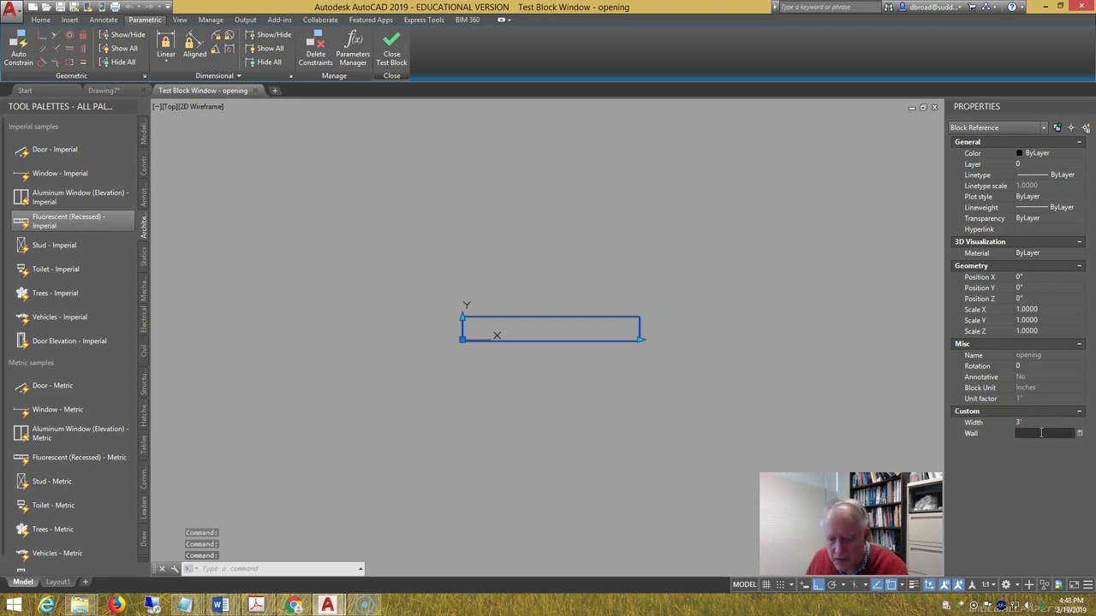
left_click(387, 53)
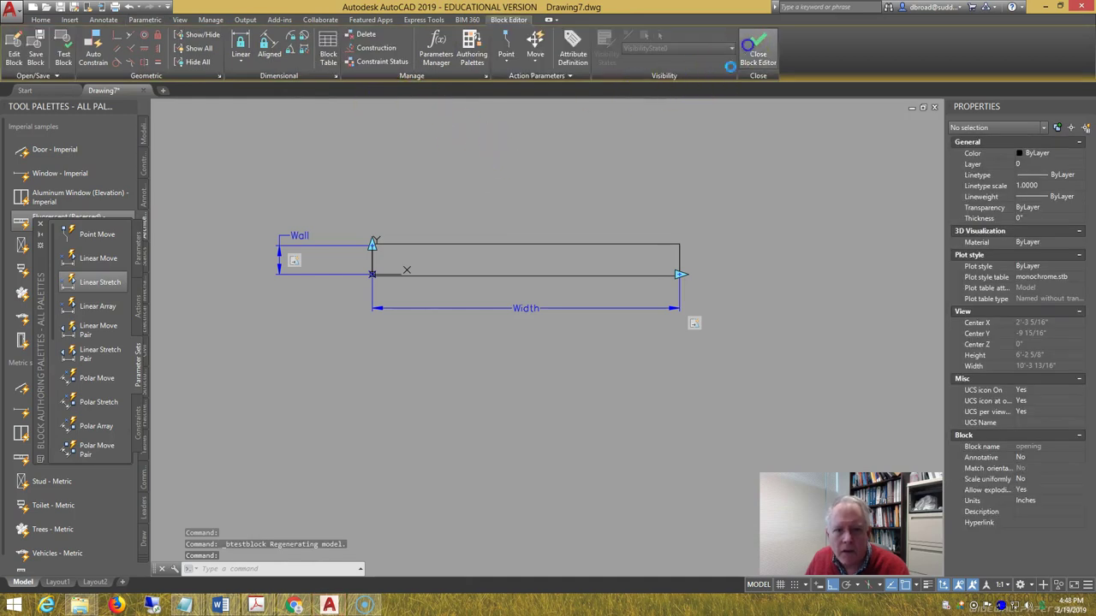
Close the Block Editor and save the changes to the opening block.
left_click(754, 51)
left_click(524, 275)
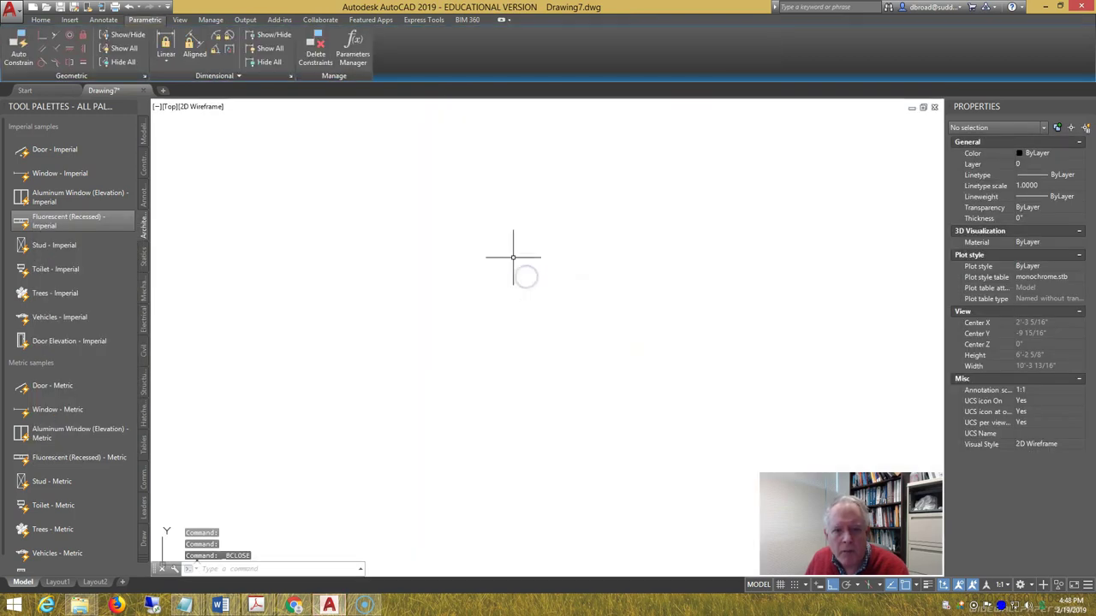
Create a new multiline style named 2x4 based on STANDARD.
type("ML")
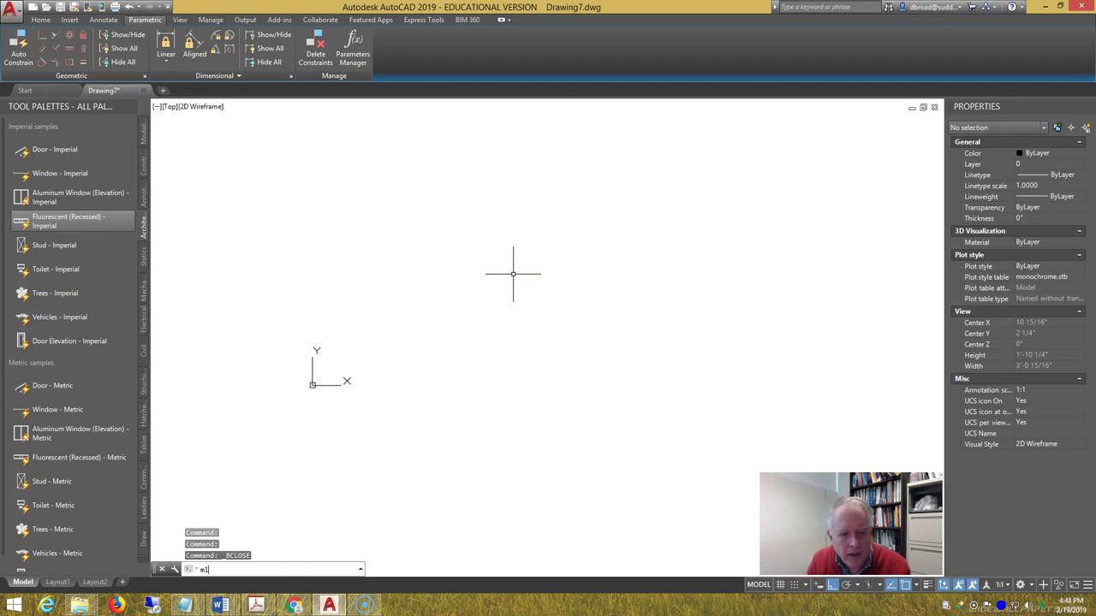
type("style")
key("Return")
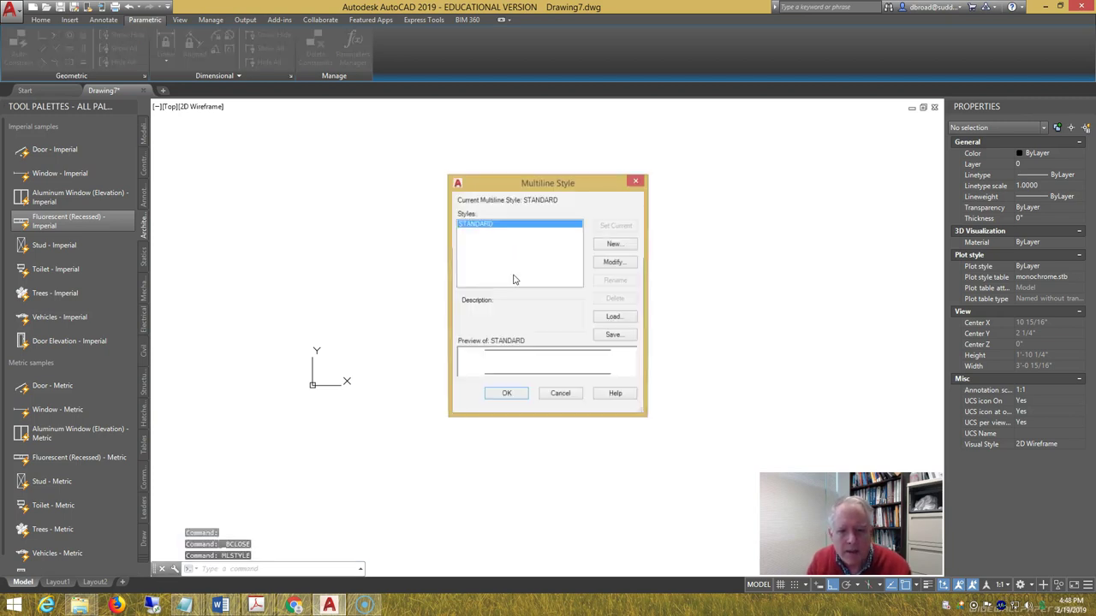
left_click(612, 246)
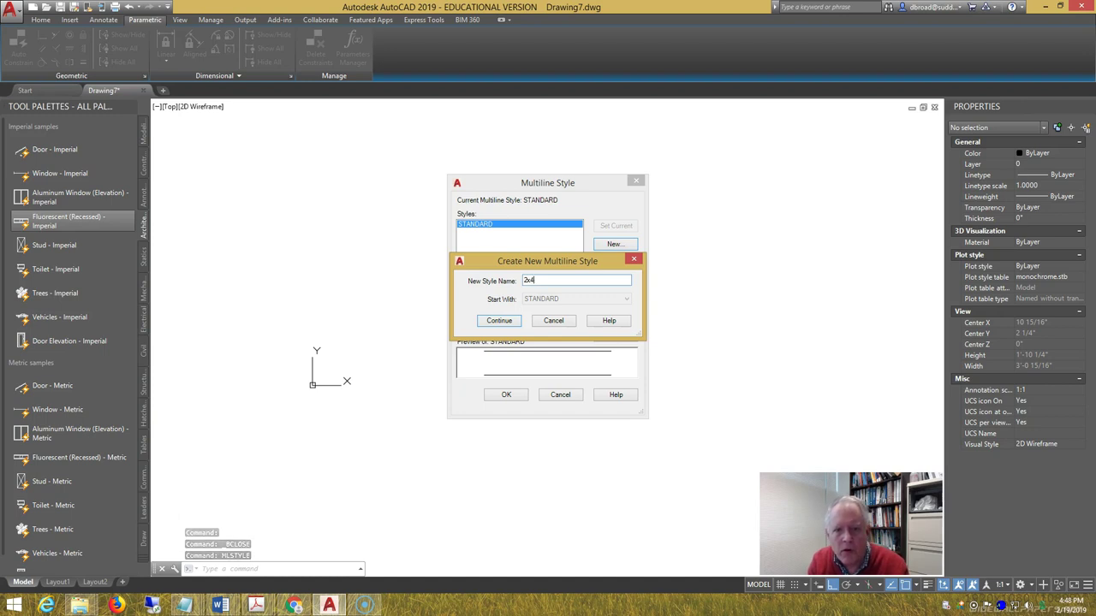
key("Return")
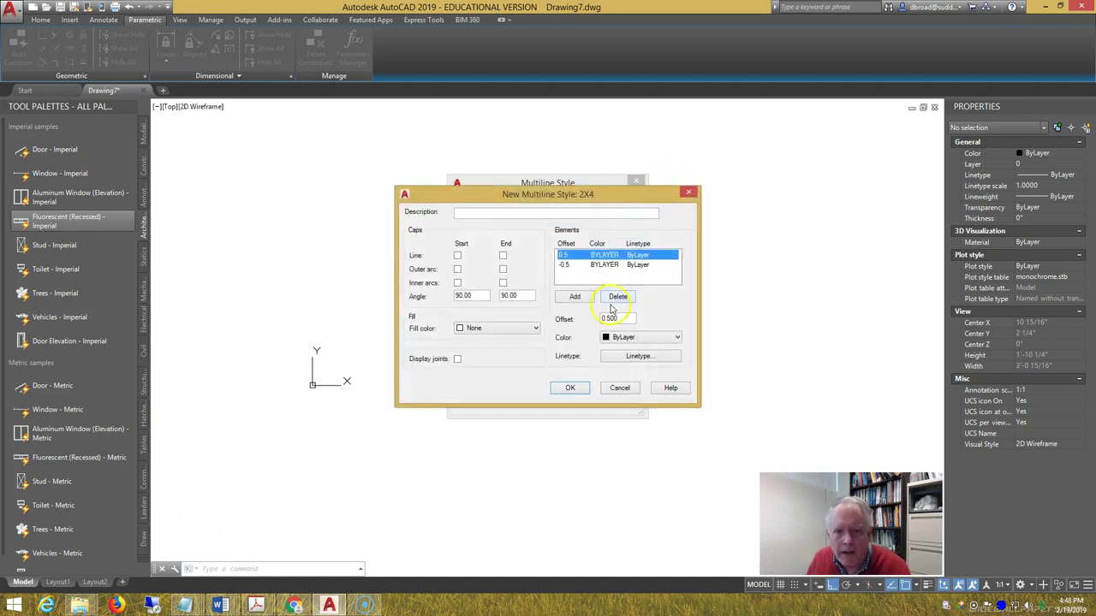
Define four line elements for the 2x4 style at offsets -2.25, -1.75, 1.75 and 2.25.
left_click_drag(632, 318, 590, 316)
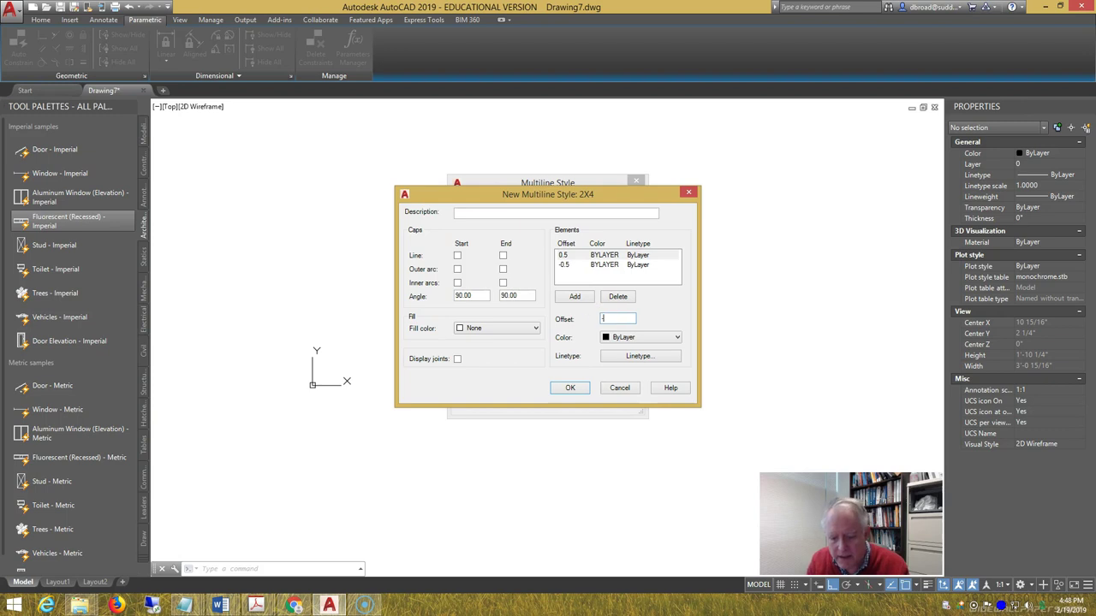
left_click(566, 256)
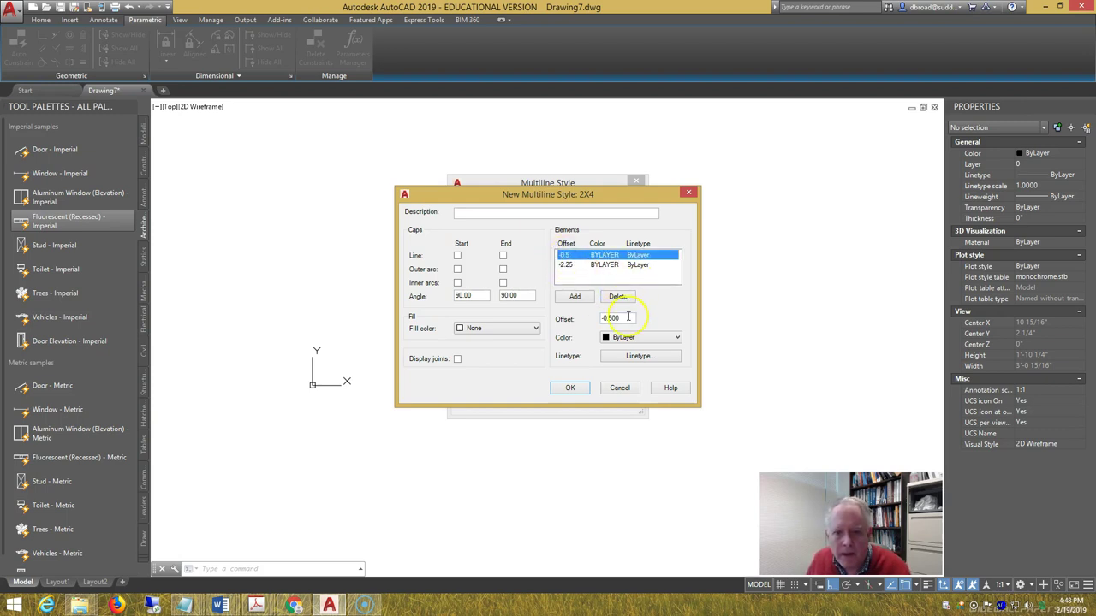
left_click_drag(631, 318, 588, 316)
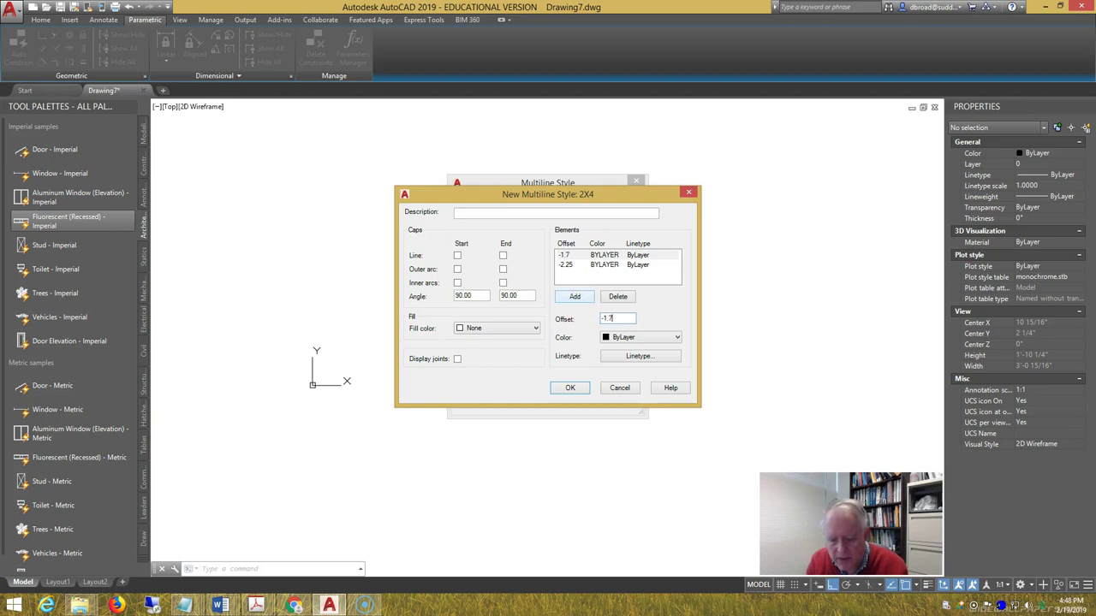
left_click(575, 296)
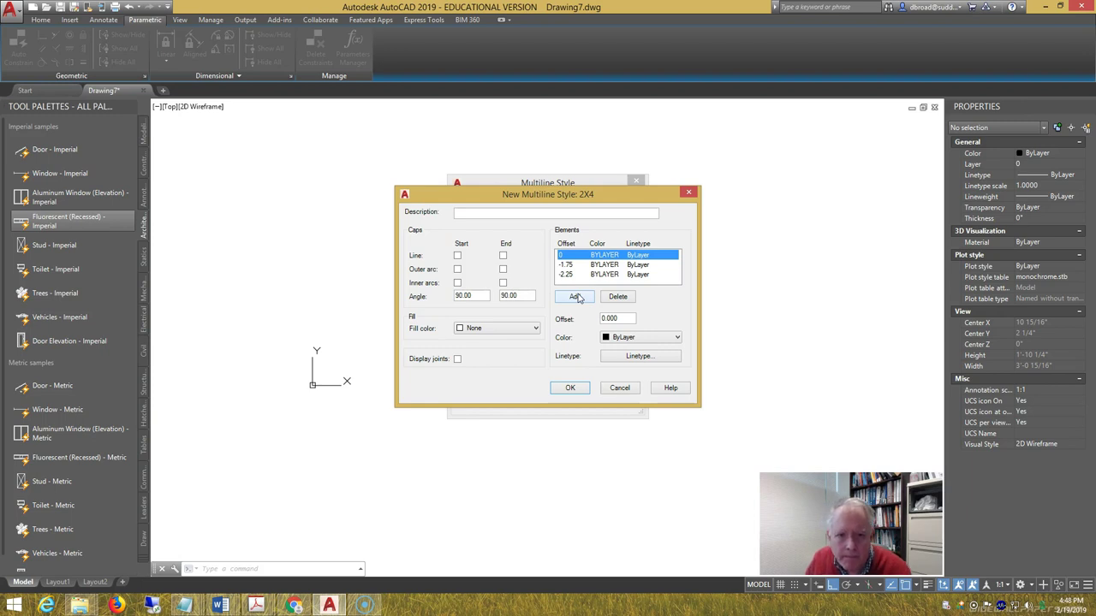
left_click_drag(609, 318, 625, 315)
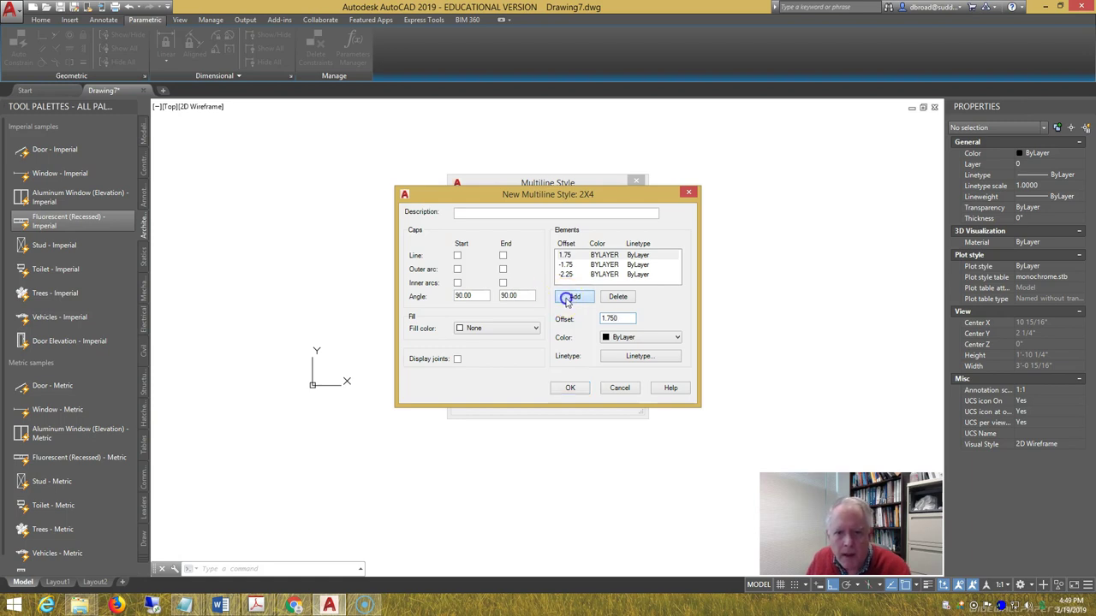
left_click(575, 296)
type("2.25")
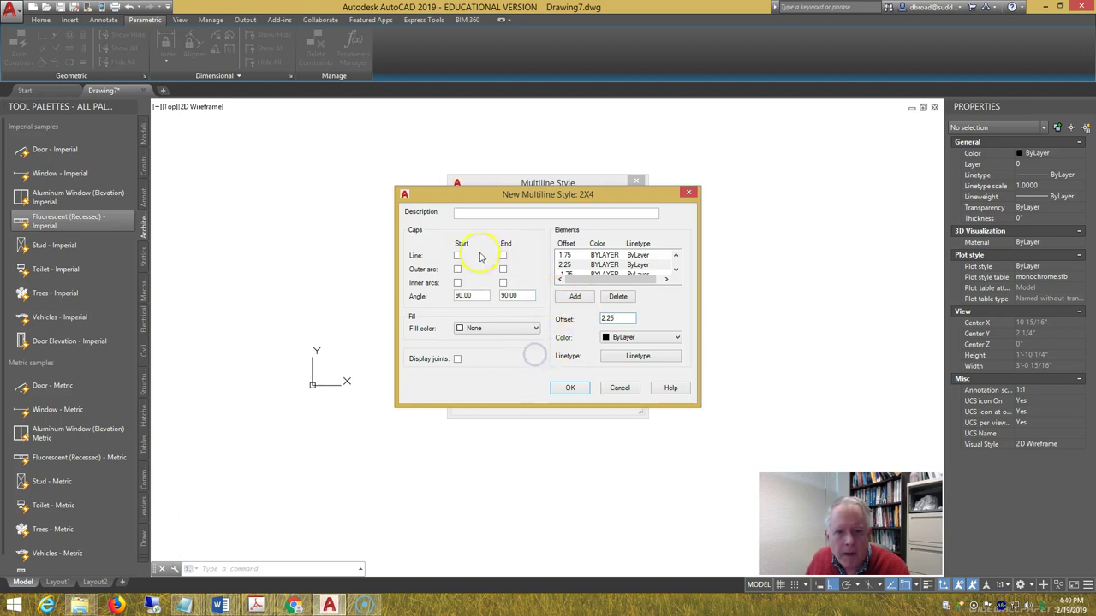
Add line caps at the start and end of the 2x4 multiline style and make it the current style.
left_click(458, 256)
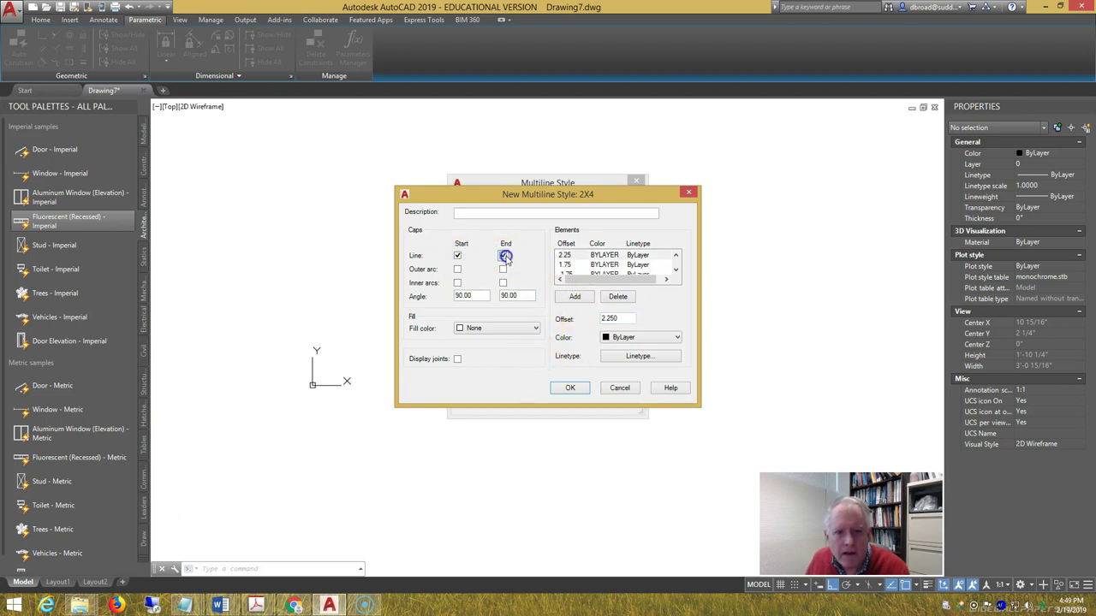
left_click(503, 255)
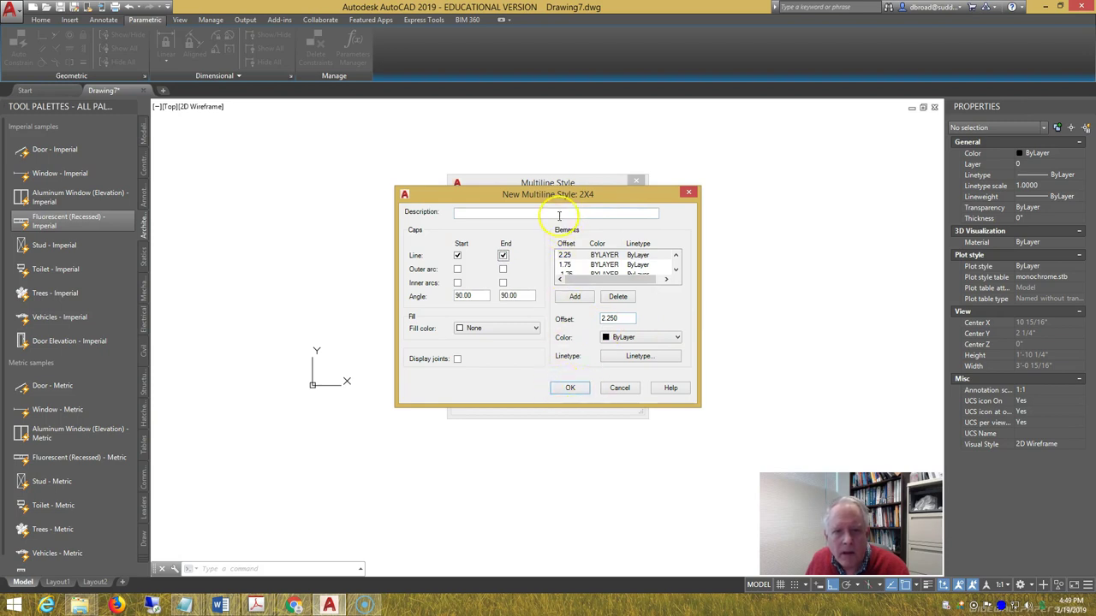
left_click(570, 390)
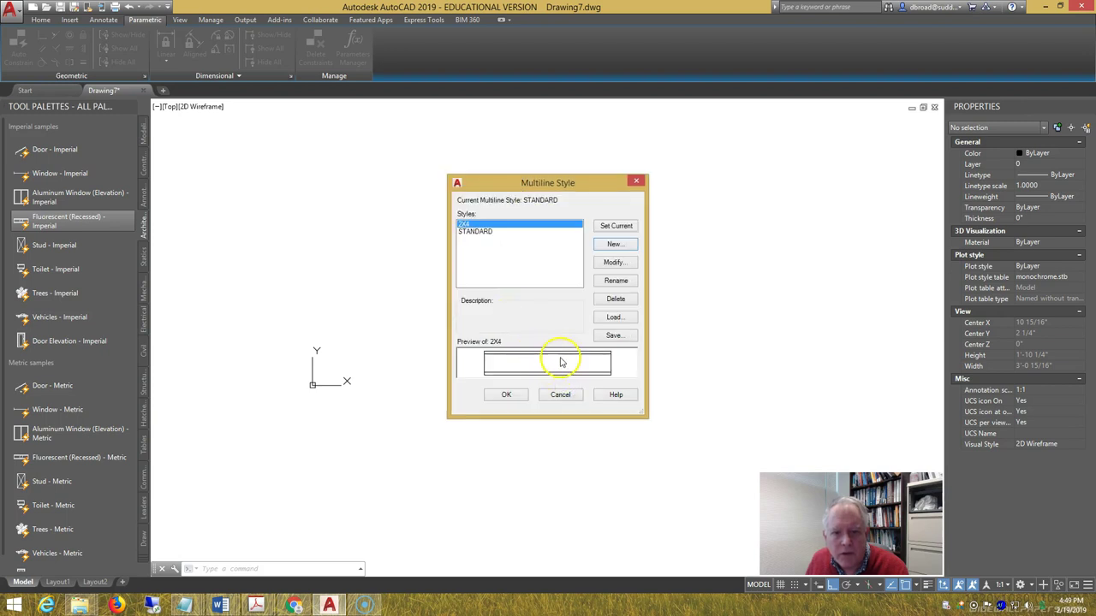
left_click(615, 227)
left_click(506, 394)
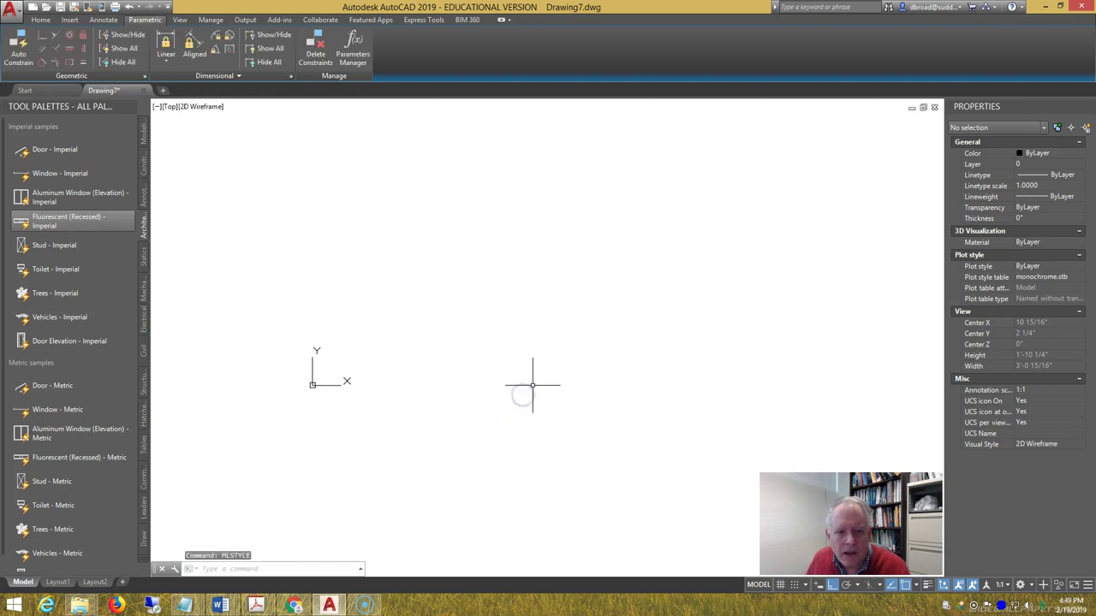
Draw an 8' horizontal wall multiline from 0,0 along the positive X axis with Bottom justification.
type("mline")
key("Return")
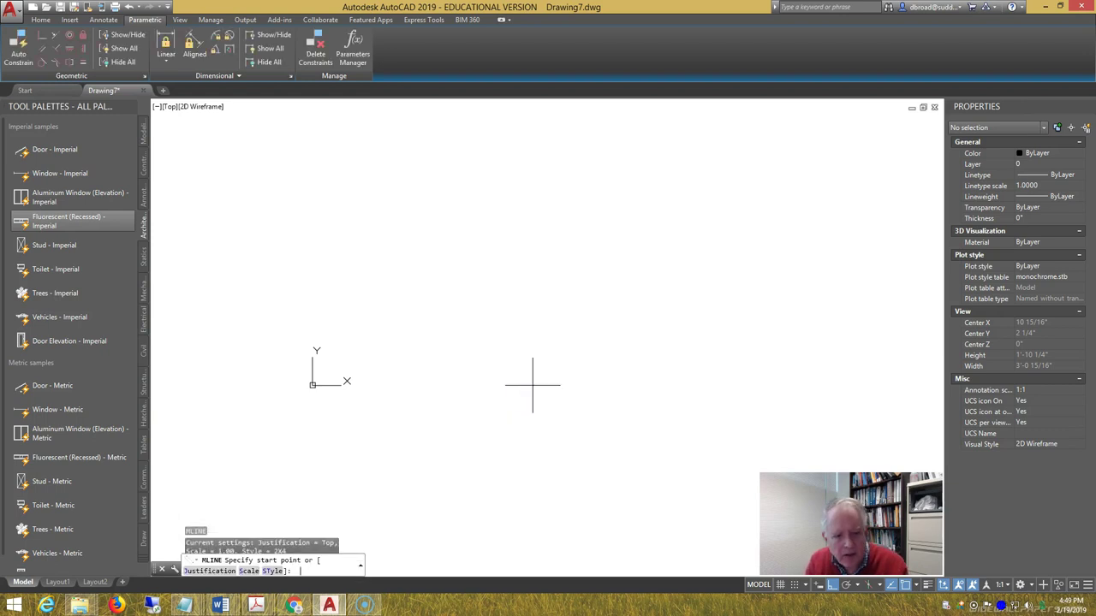
type("j")
key("Return")
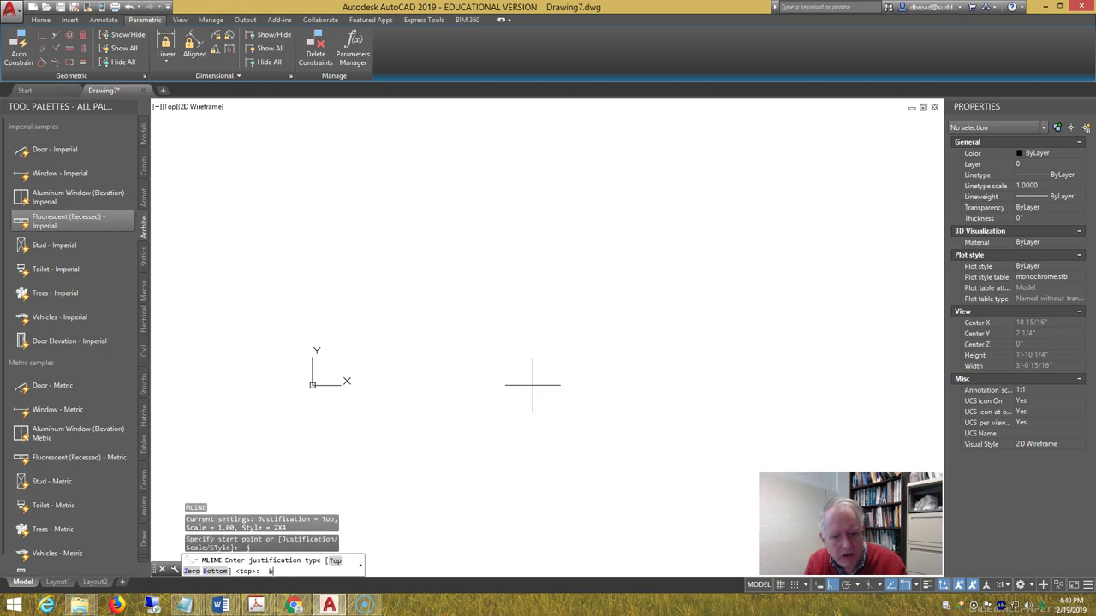
type("b")
key("Return")
type("0,")
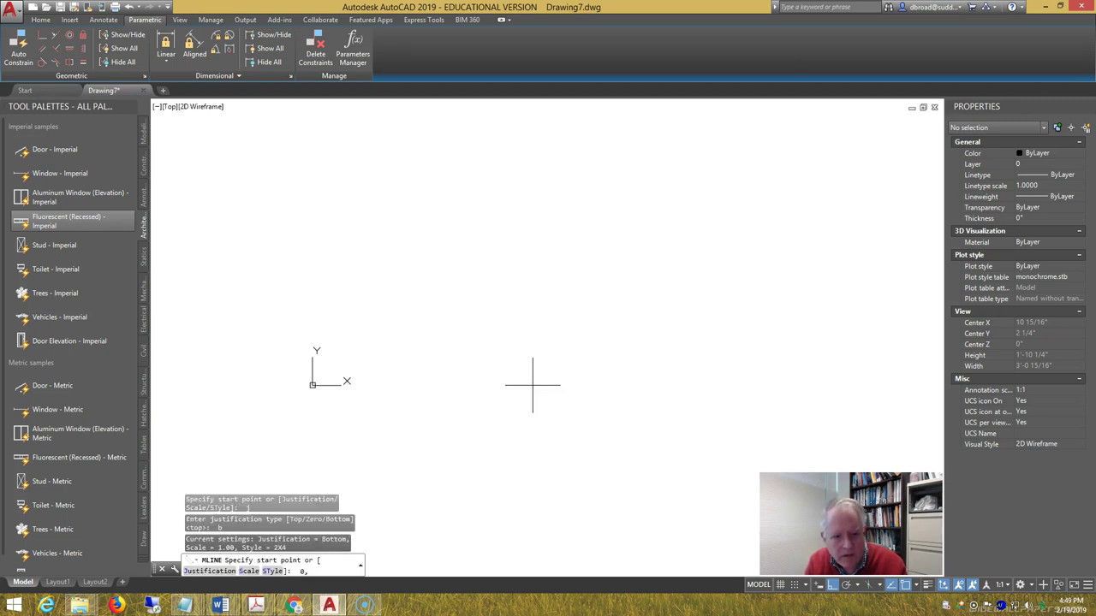
type("0")
key("Return")
scroll(543, 387, "down", 5)
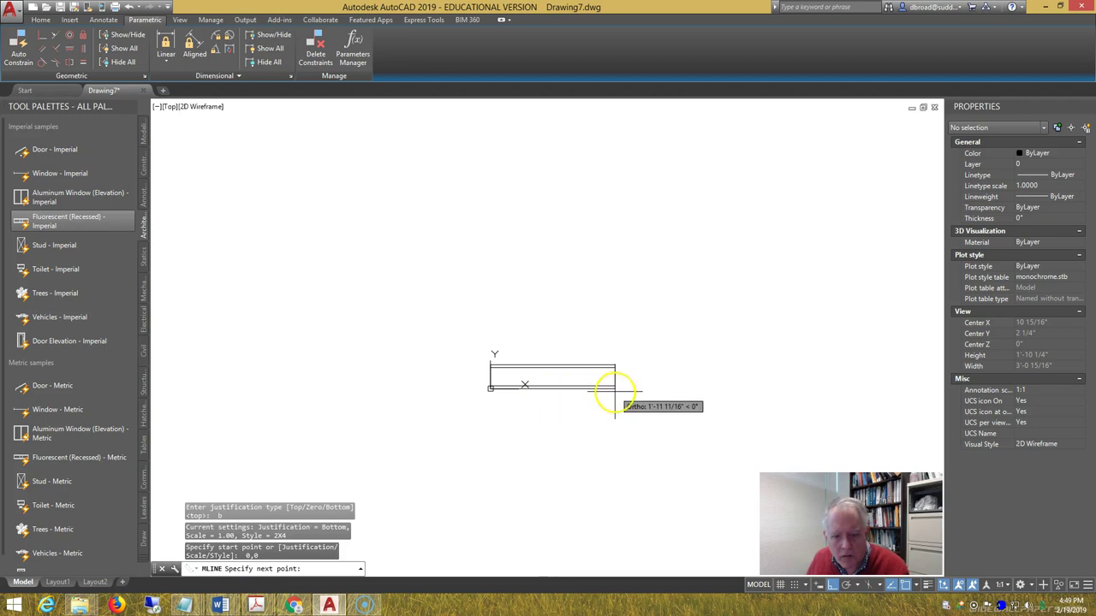
type("8'")
key("Return")
key("Return")
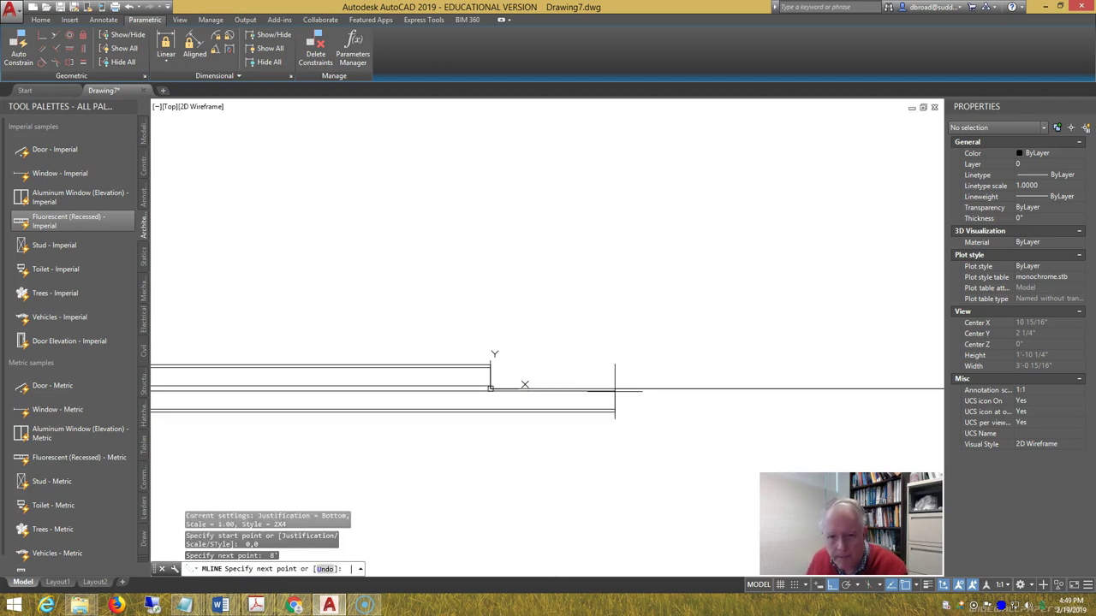
scroll(619, 386, "down", 4)
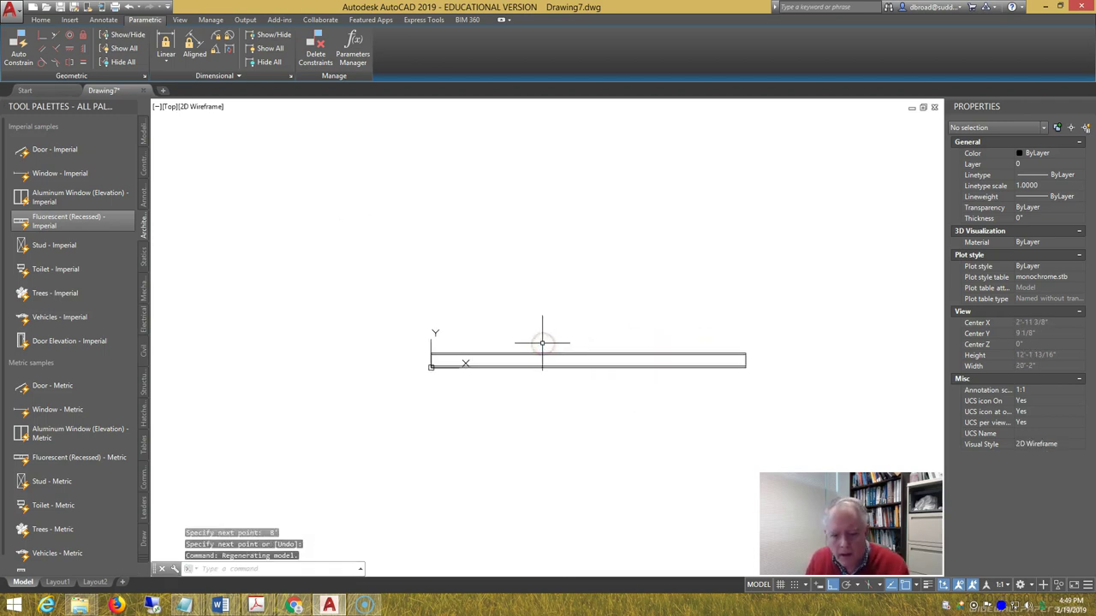
Insert the opening block into the wall at 24,0.
type("i")
key("Return")
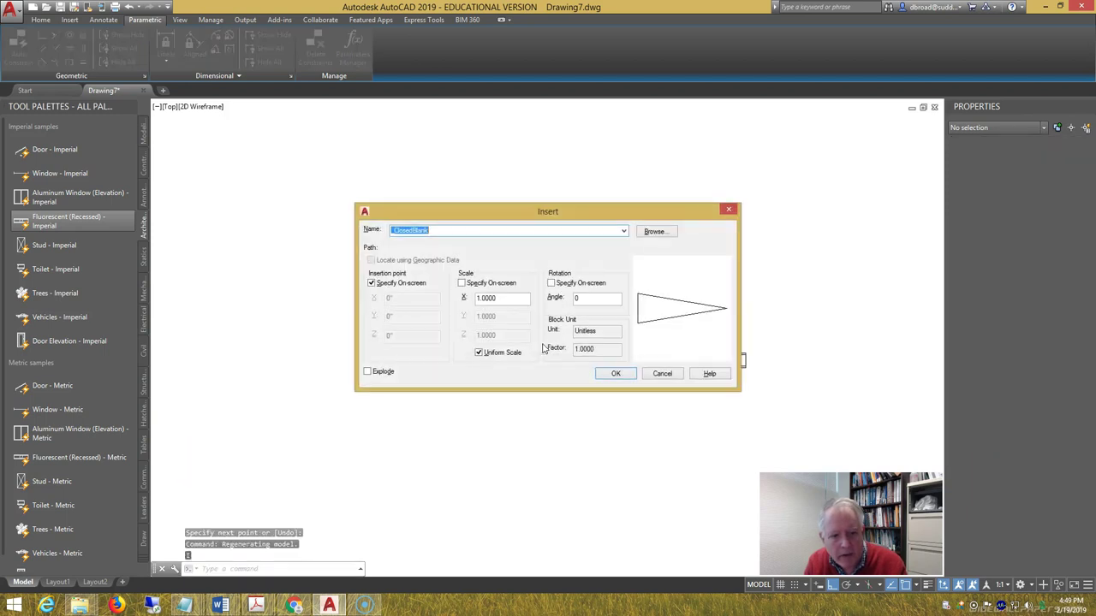
type("opening")
key("Return")
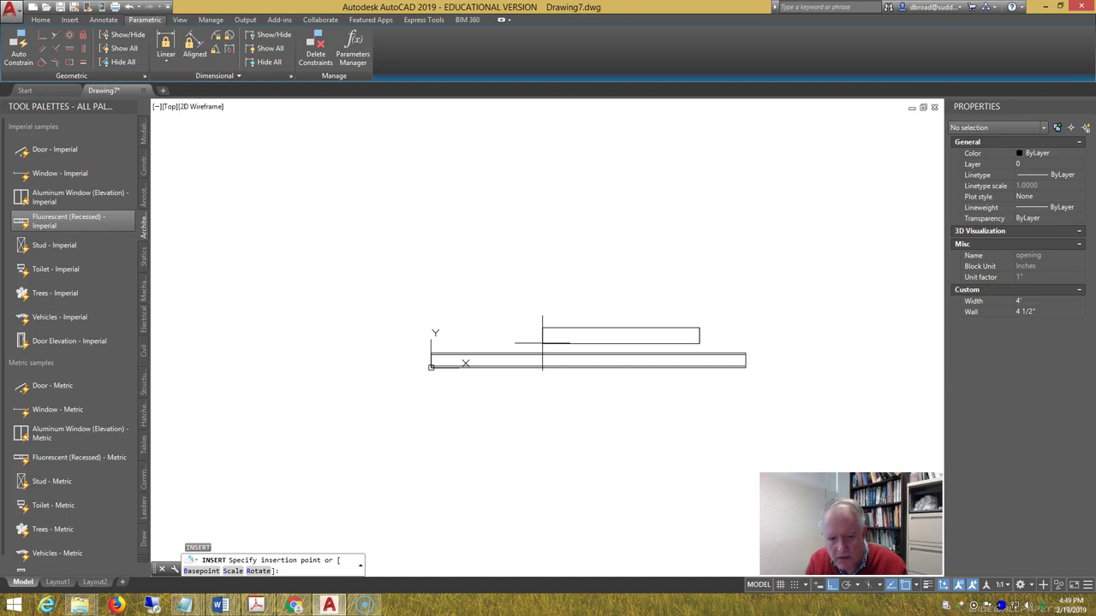
type("24,0")
key("Return")
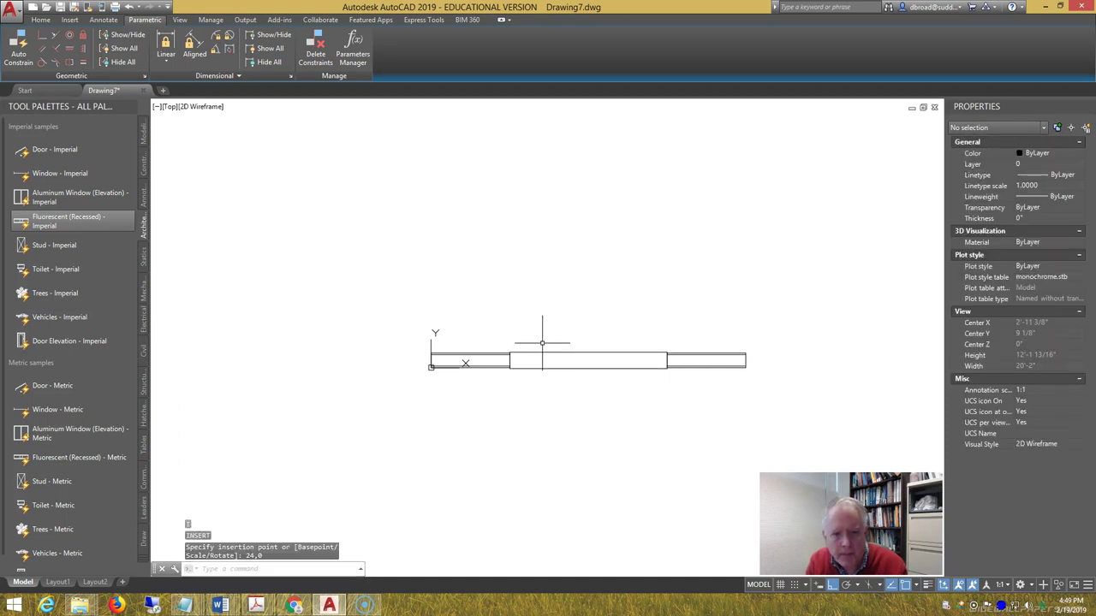
Set the FRAME system variable to 2 so that wipeout frames display but do not plot.
type("t")
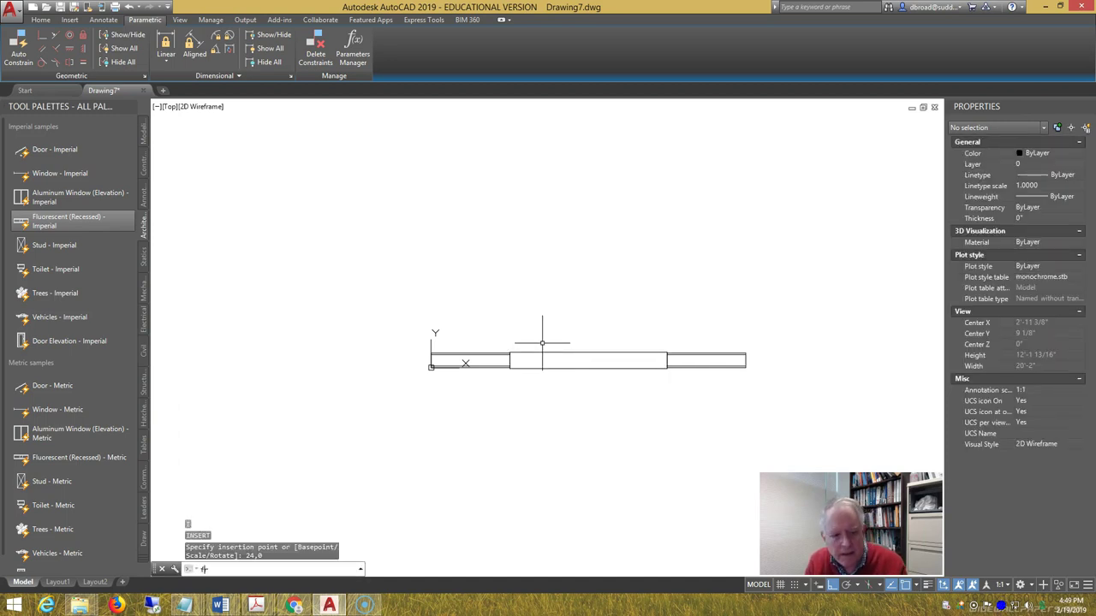
type("rame")
key("Return")
type("2")
key("Return")
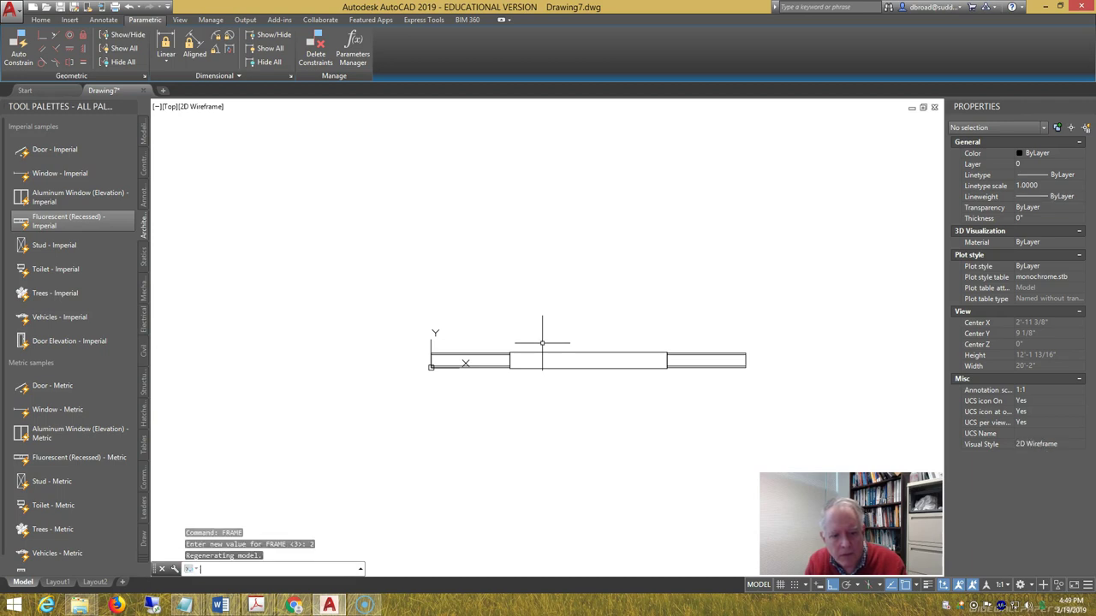
type("pref")
key("Return")
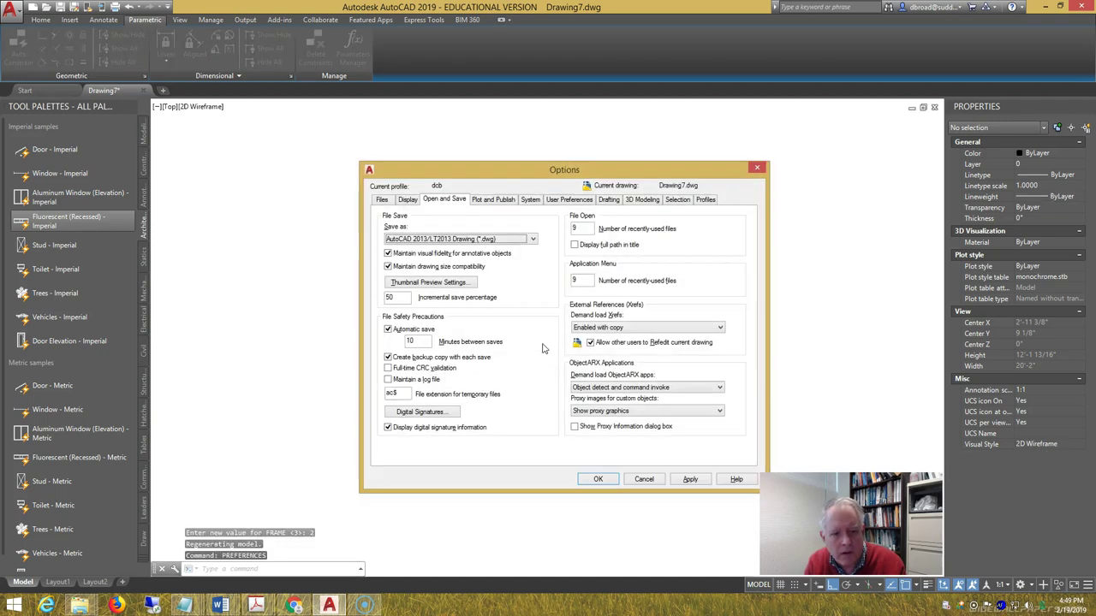
key("Escape")
Open the plot preview and examine how the wall and its opening will print.
type("pre")
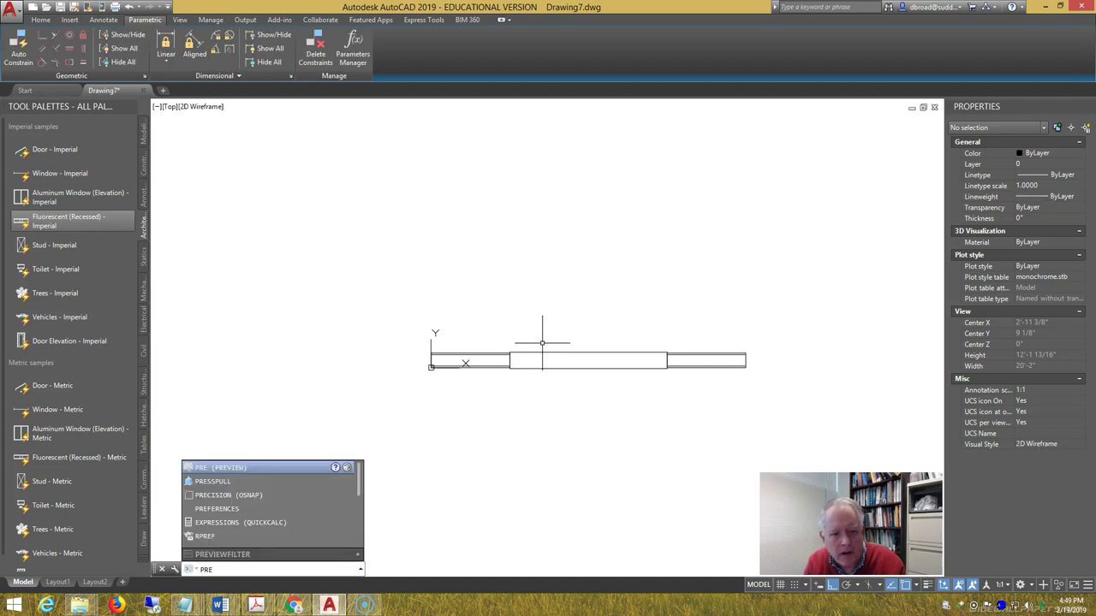
key("Return")
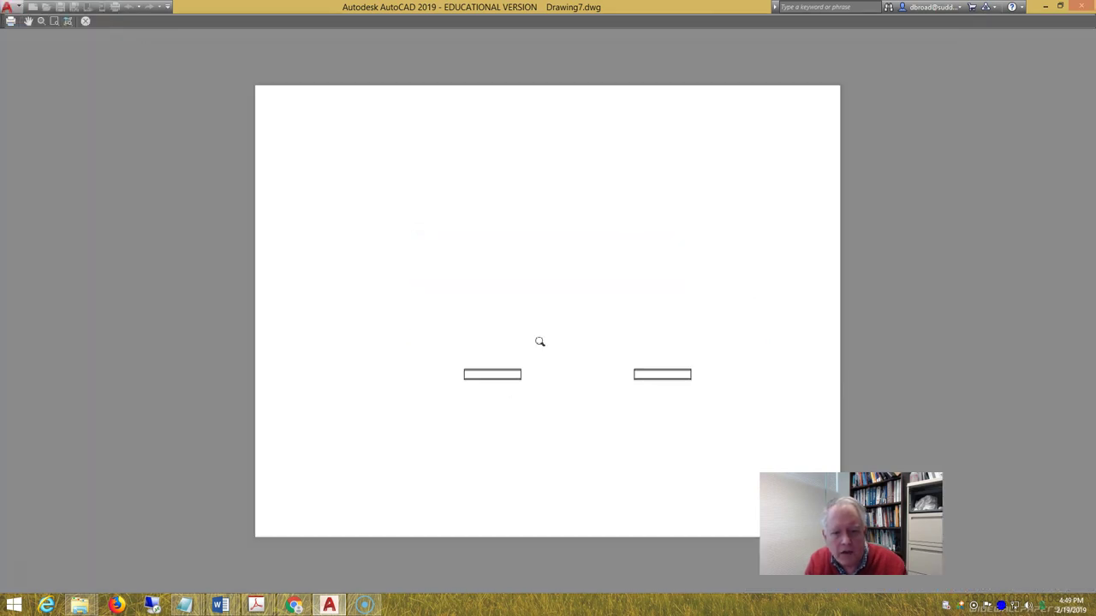
scroll(599, 359, "up", 4)
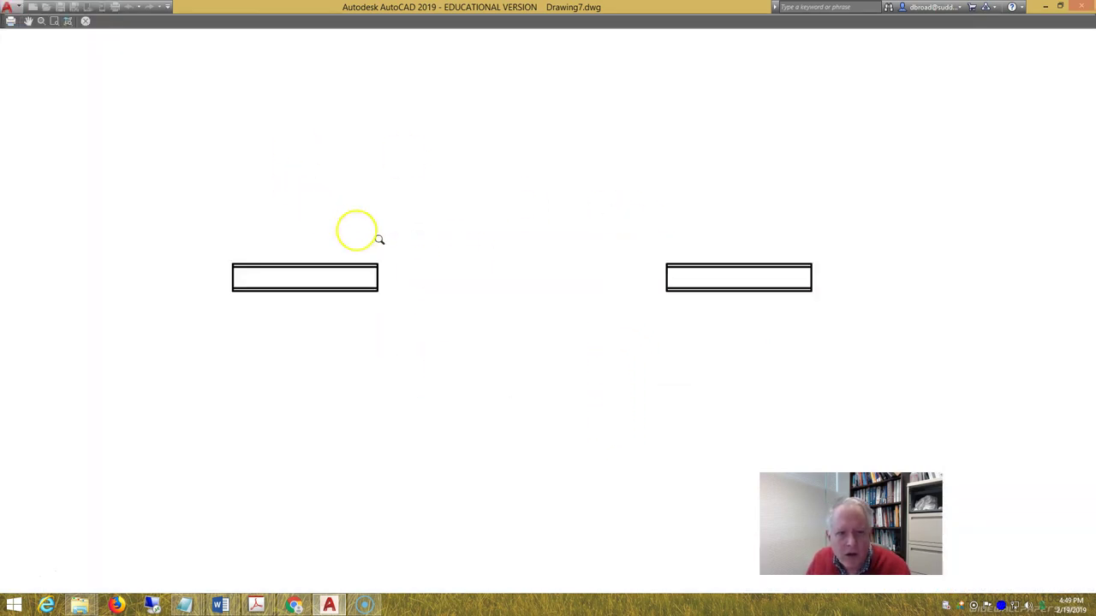
Close the plot preview, erase the opening block from the wall and undo the erase.
key("Escape")
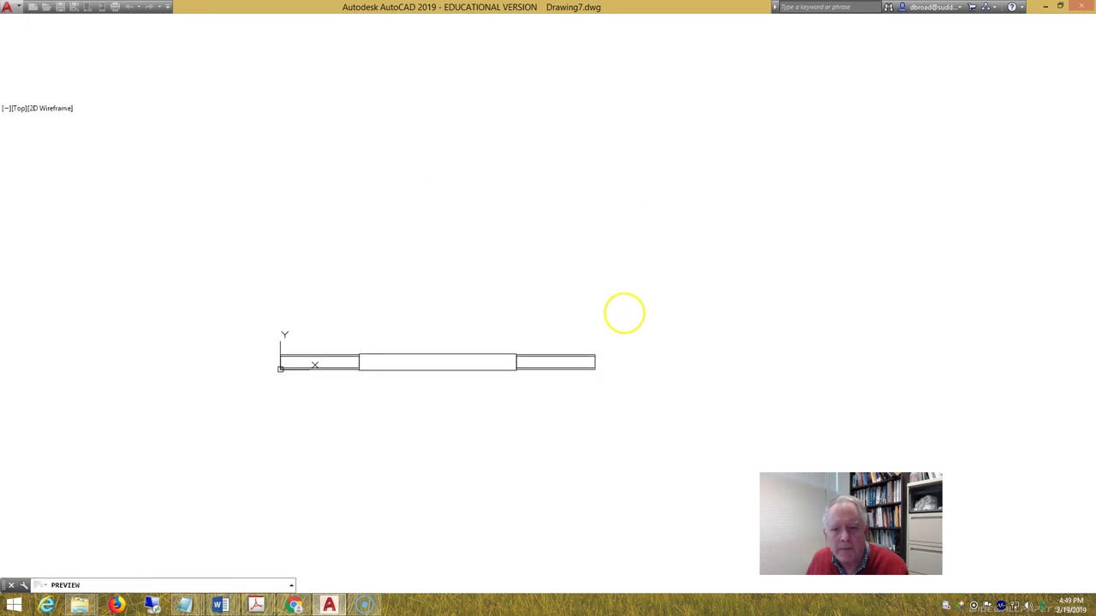
scroll(616, 334, "up", 4)
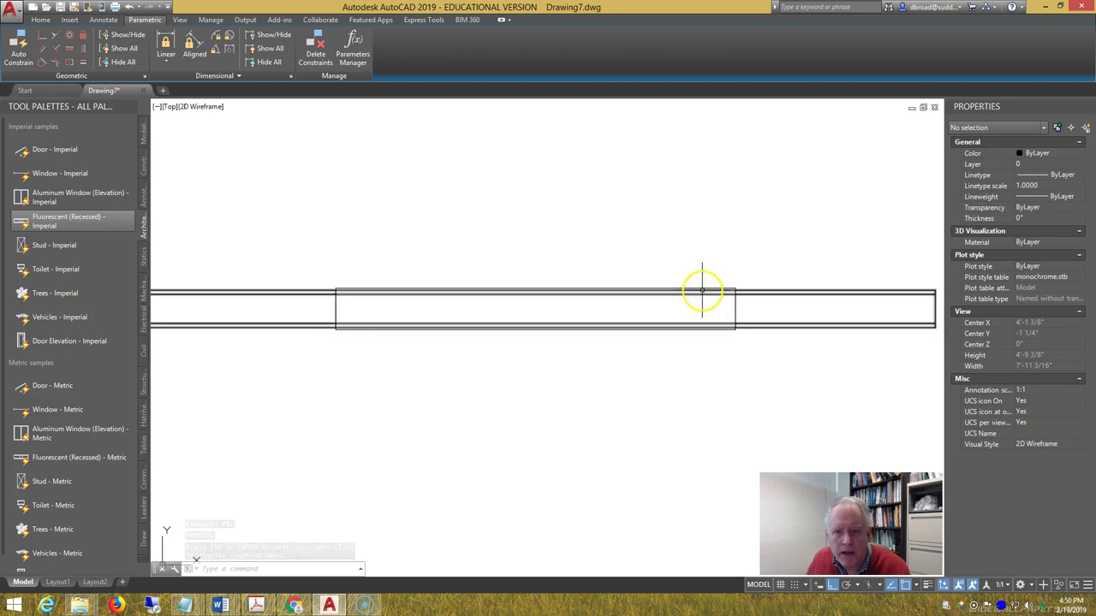
left_click(702, 289)
key("Delete")
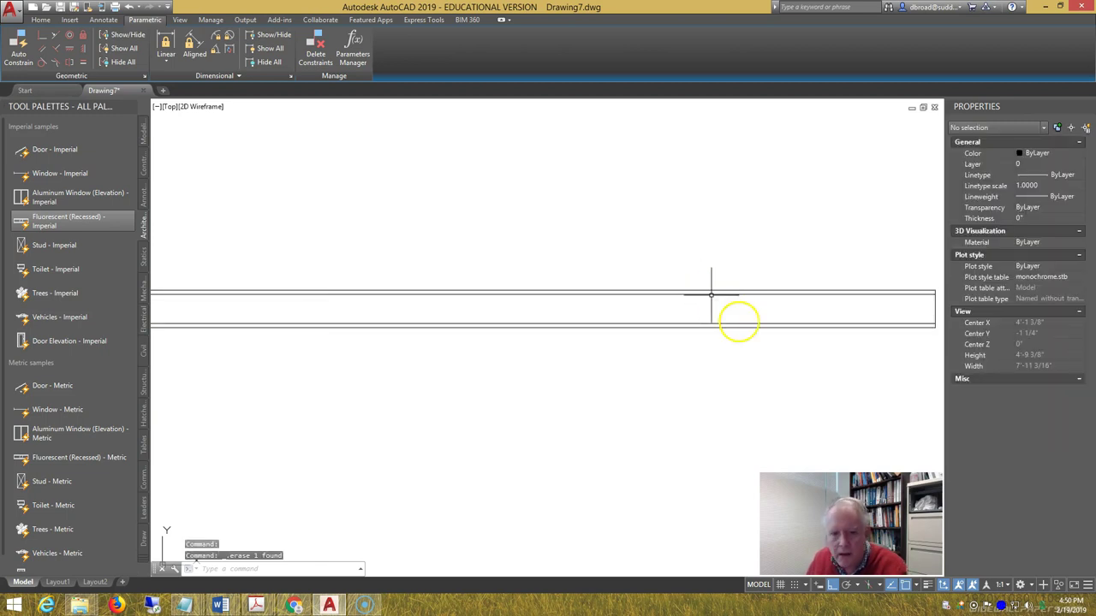
type("u")
key("Return")
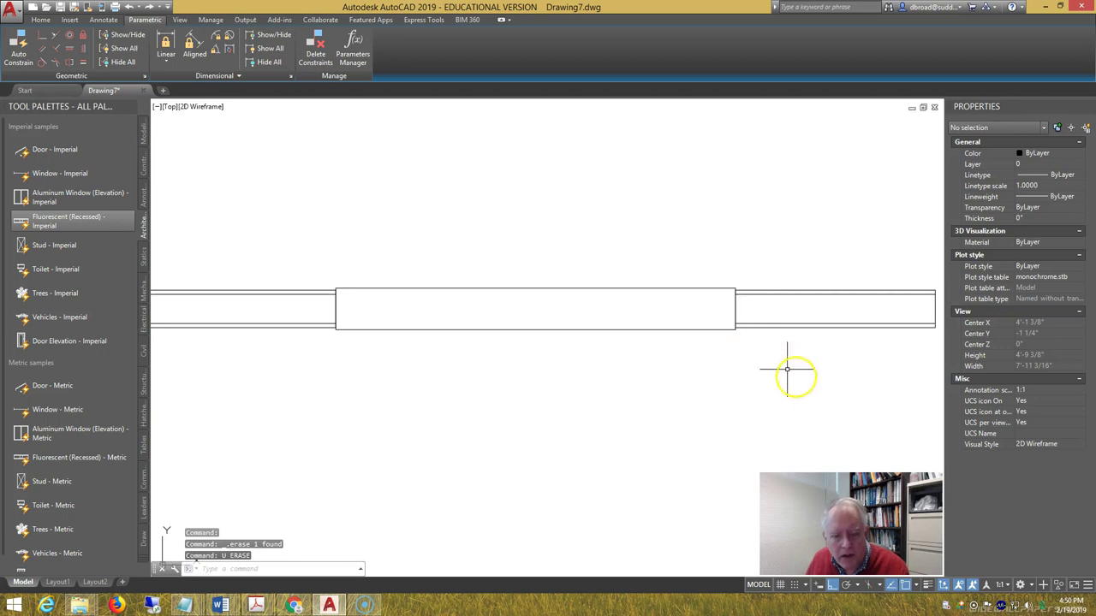
Insert the bifold block at 24,0 so that the doors sit in the wall opening.
type("i")
key("Return")
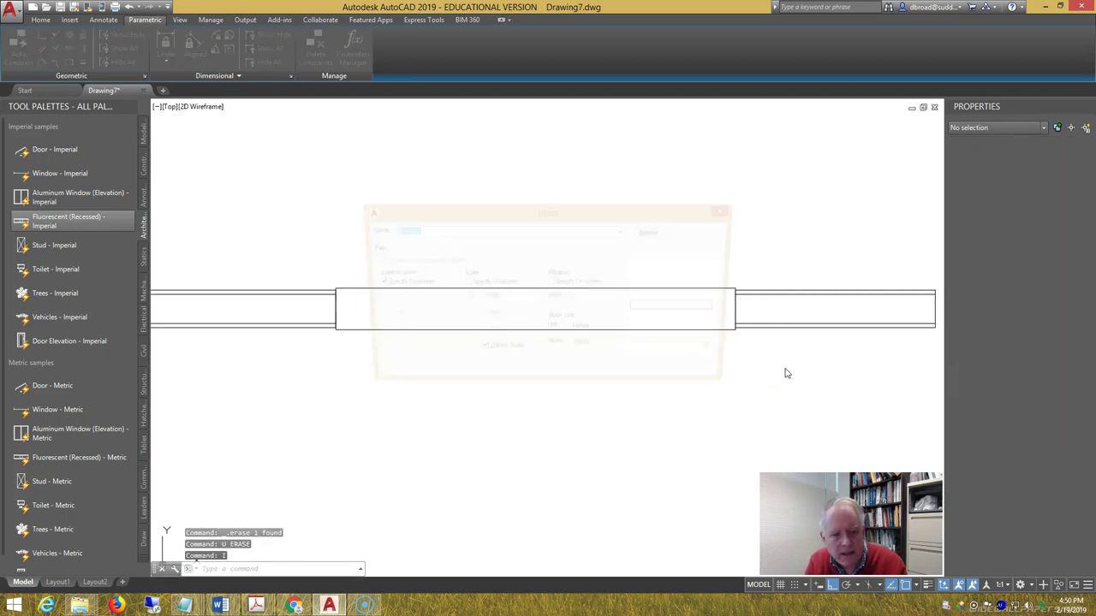
type("bold")
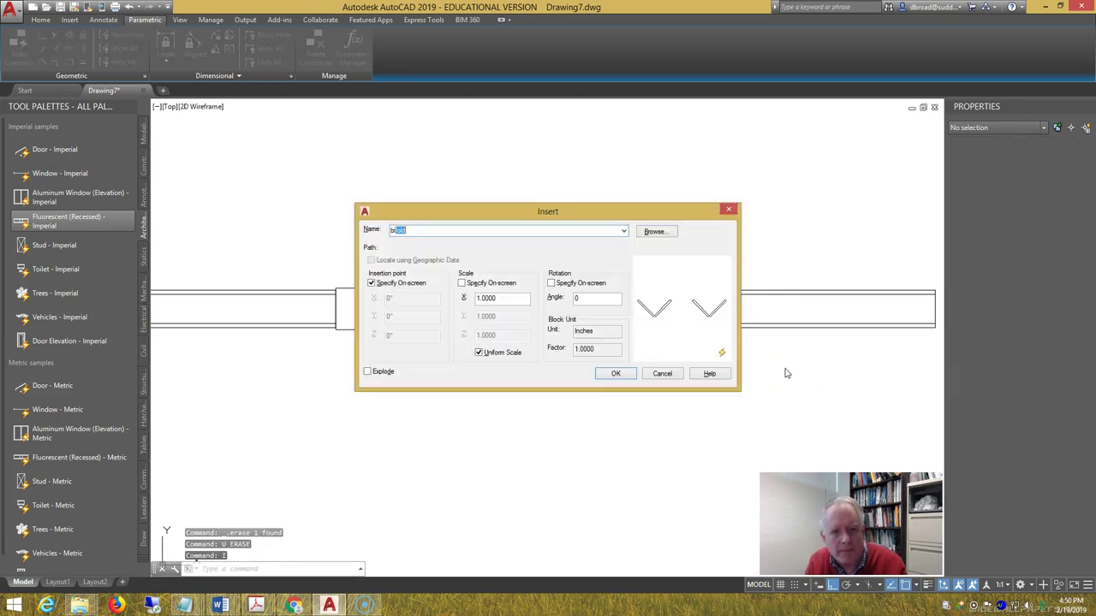
key("Return")
left_click(742, 351)
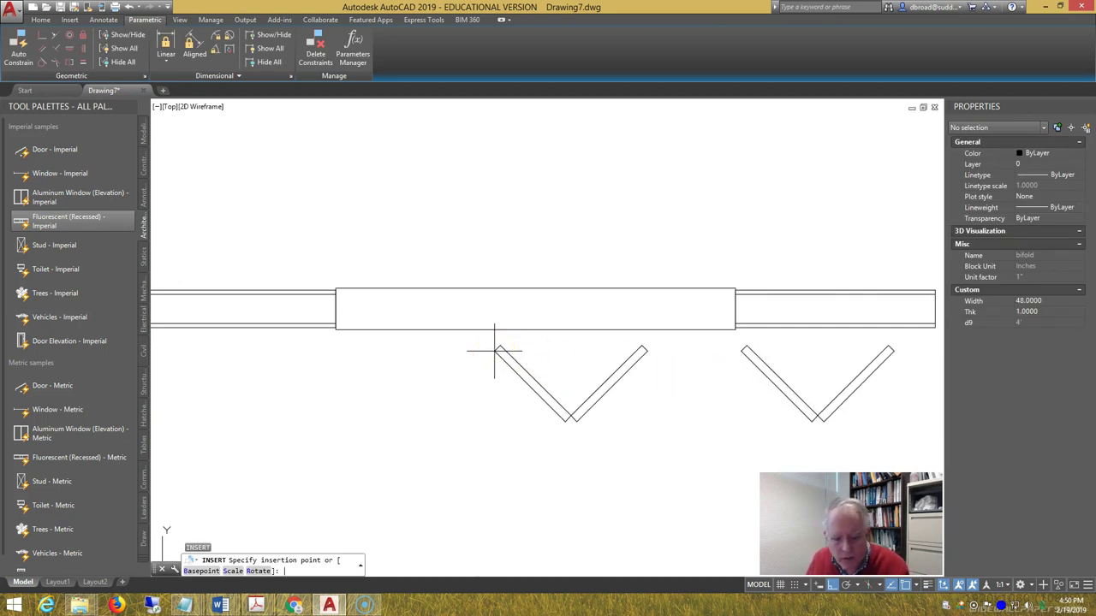
type("24,0")
key("Return")
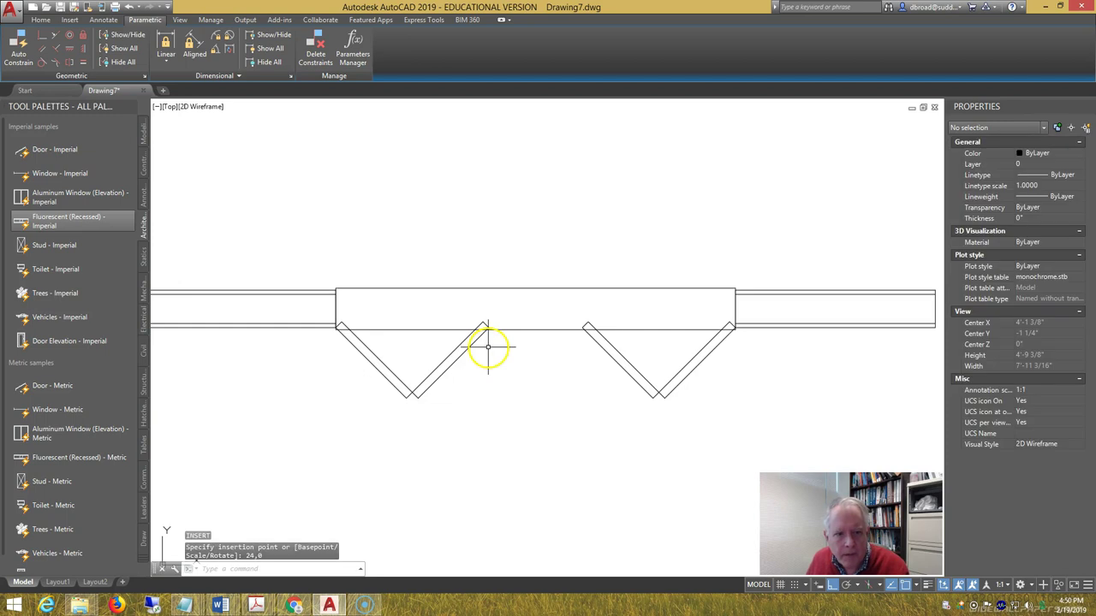
Preview the plot of the wall with the bifold doors in place and return to the drawing.
scroll(543, 367, "down", 3)
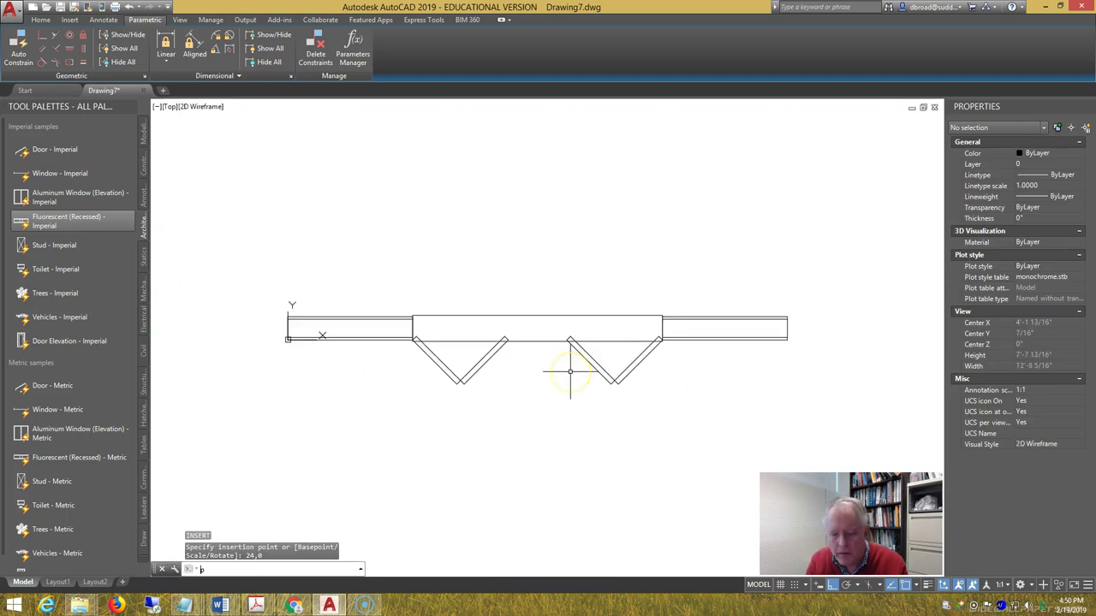
type("preview")
key("Return")
key("Escape")
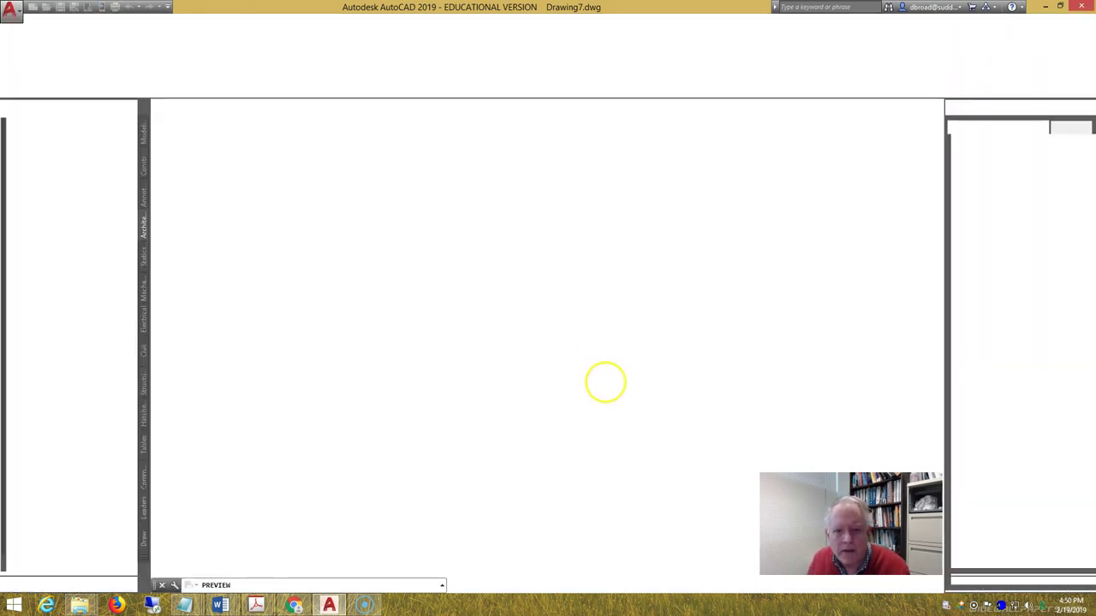
Set the Width parameter of the inserted bifold door block to 36.
left_click(631, 370)
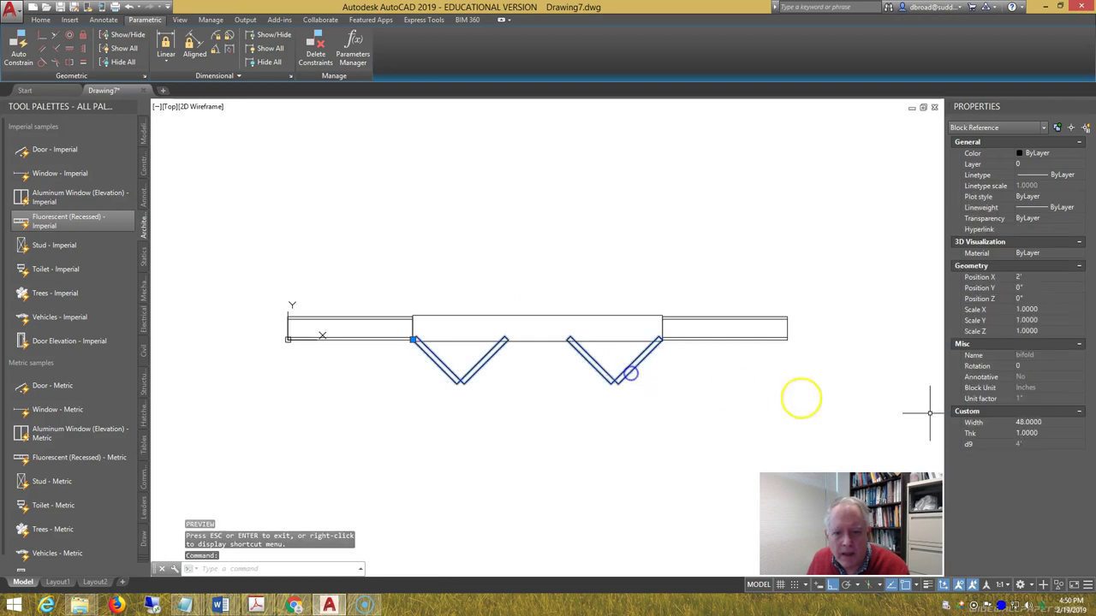
left_click(1062, 423)
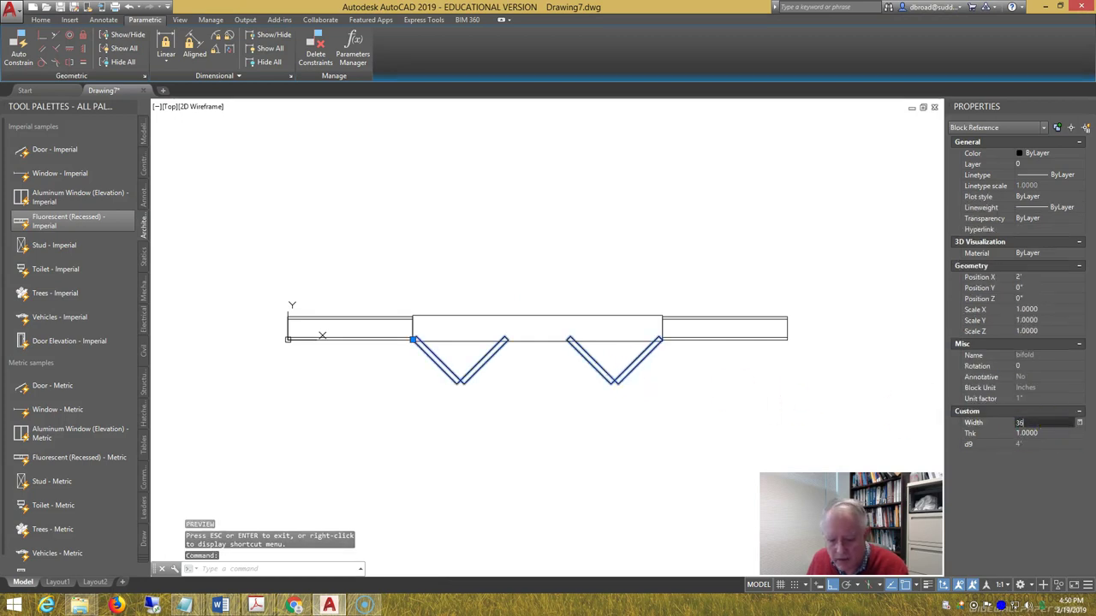
type("36")
key("Return")
key("Escape")
Set the Width parameter of the opening block in the wall to 36.
left_click(641, 317)
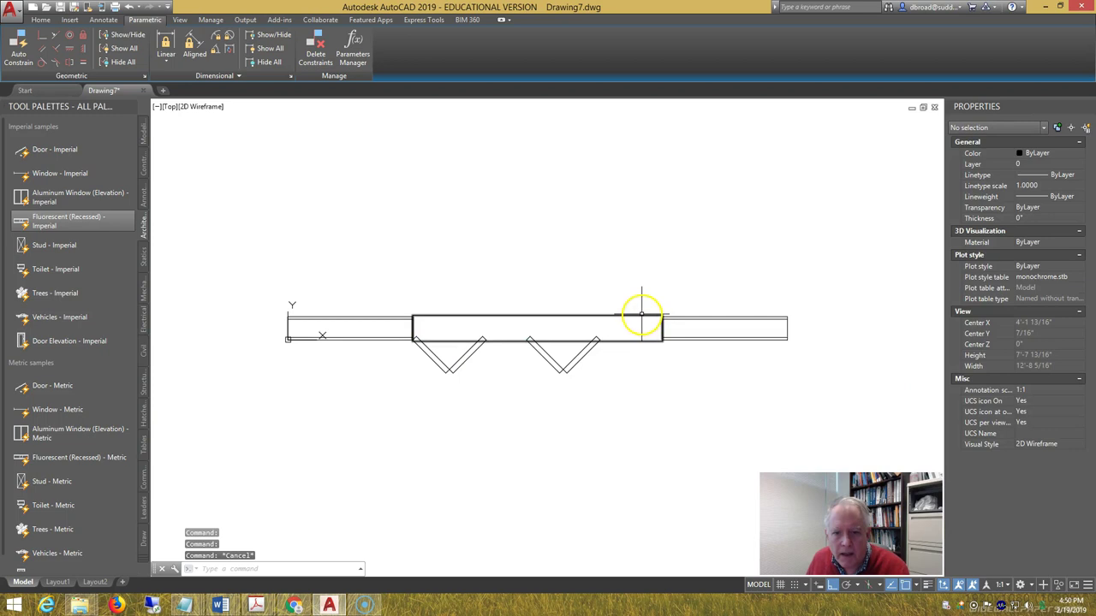
left_click(1042, 422)
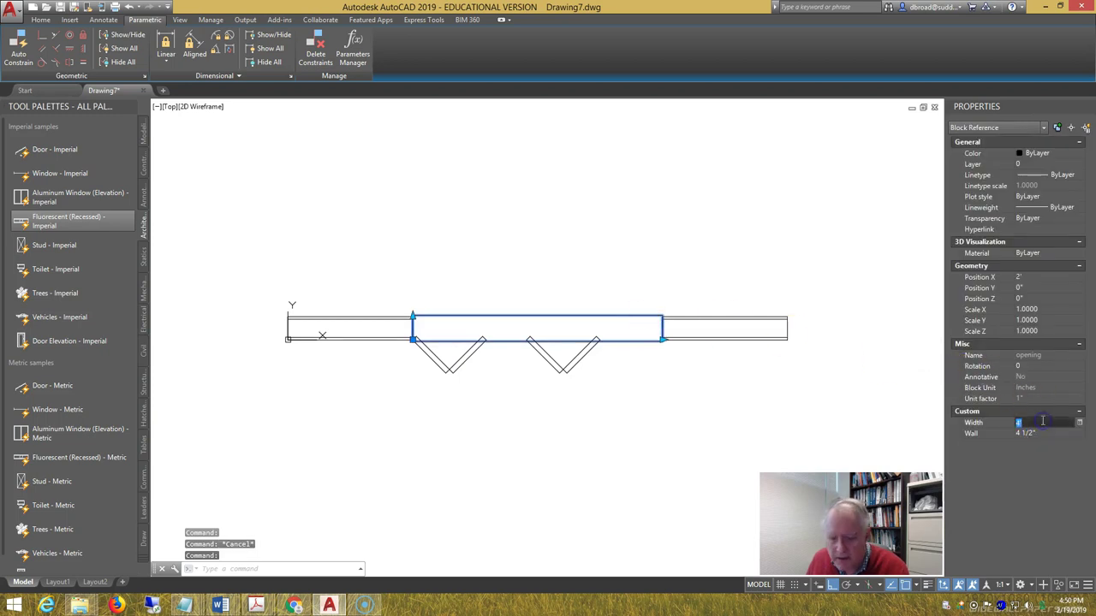
type("36")
key("Return")
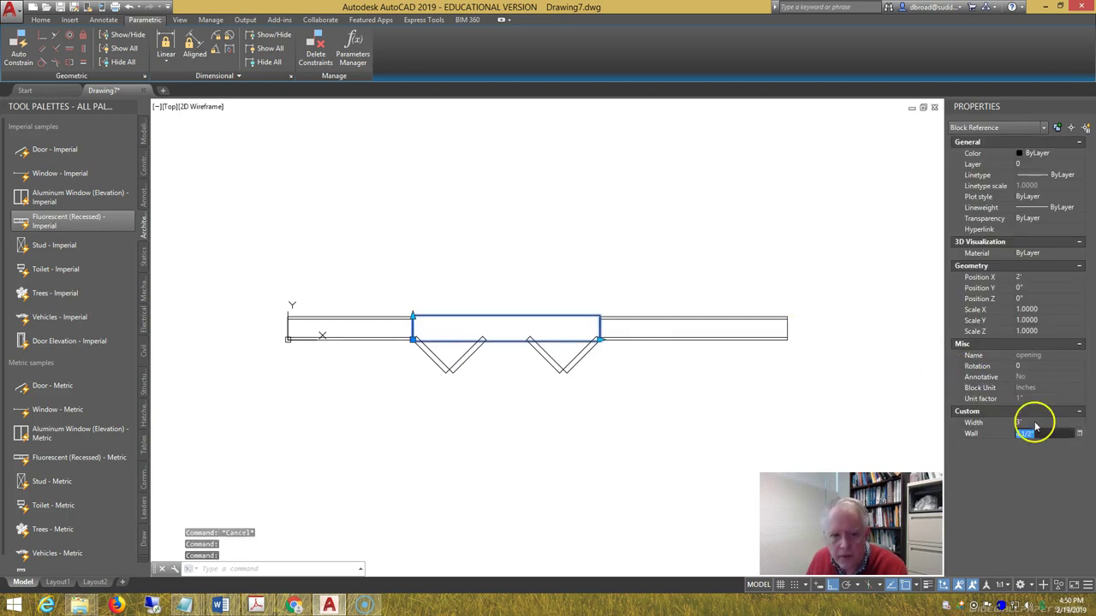
left_click(1032, 433)
key("Escape")
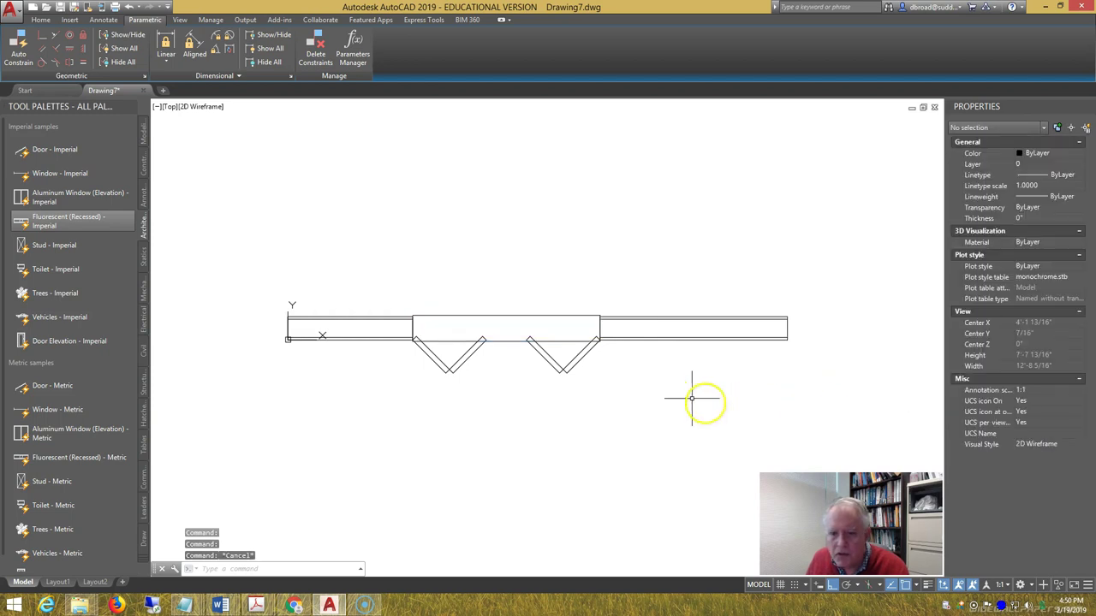
Set the Thk parameter of the bifold door block to 1.5.
left_click(577, 366)
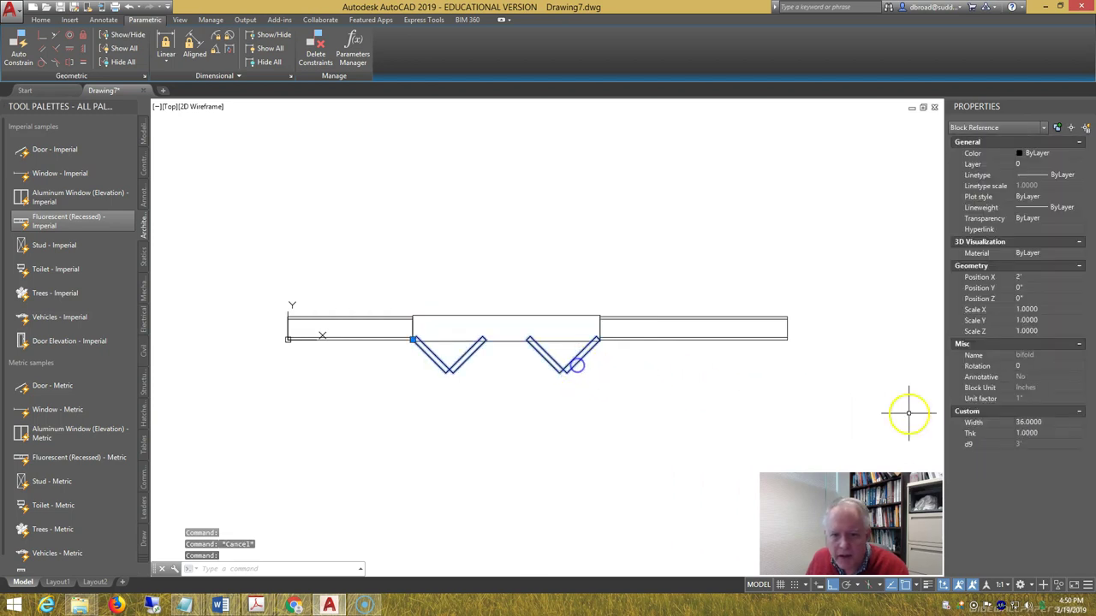
left_click(1045, 434)
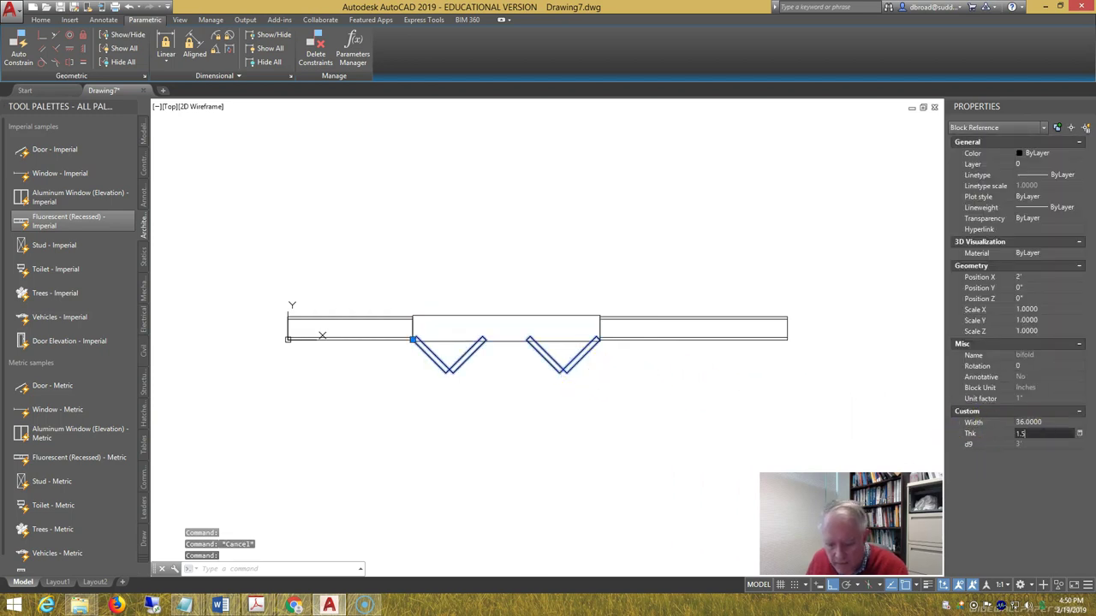
key("Return")
key("Escape")
Open the plot preview, examine how the resized opening and thicker bifold doors will print, and close it.
type("pre")
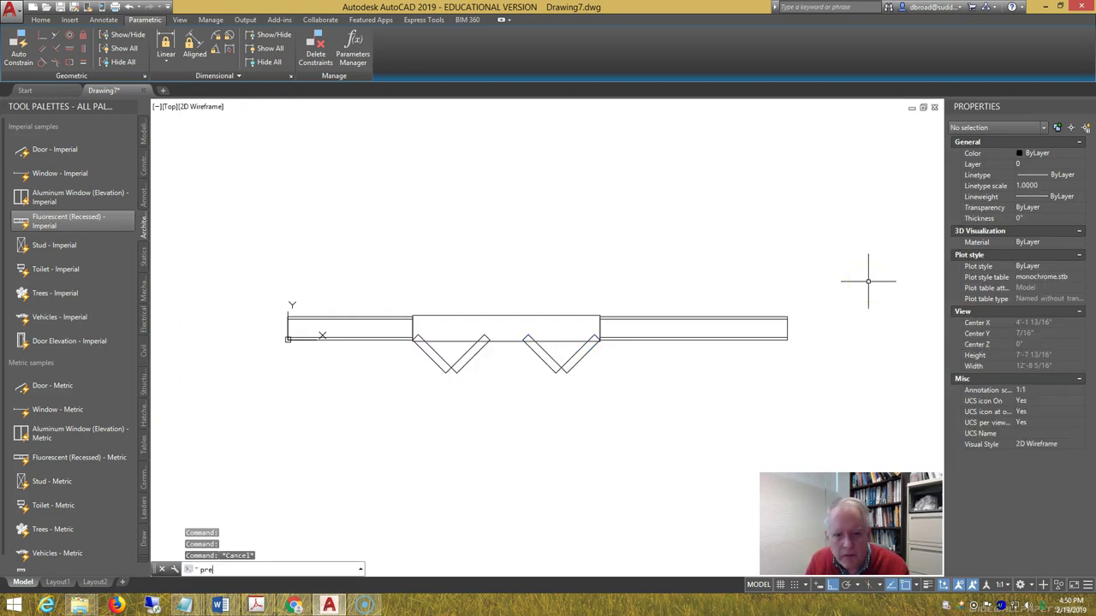
key("Return")
scroll(668, 361, "up", 1)
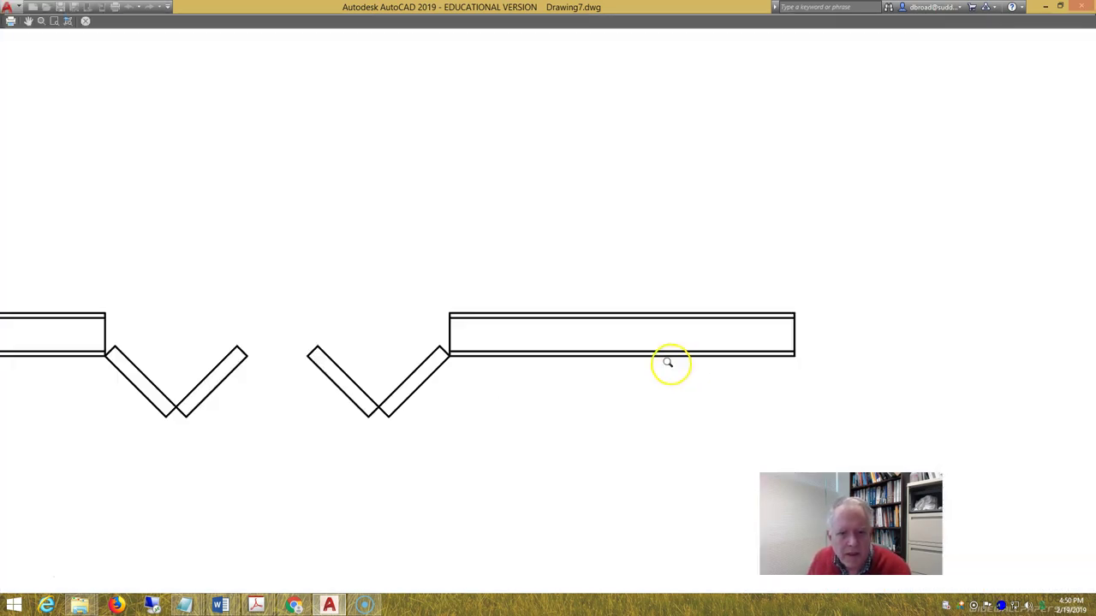
scroll(619, 380, "down", 2)
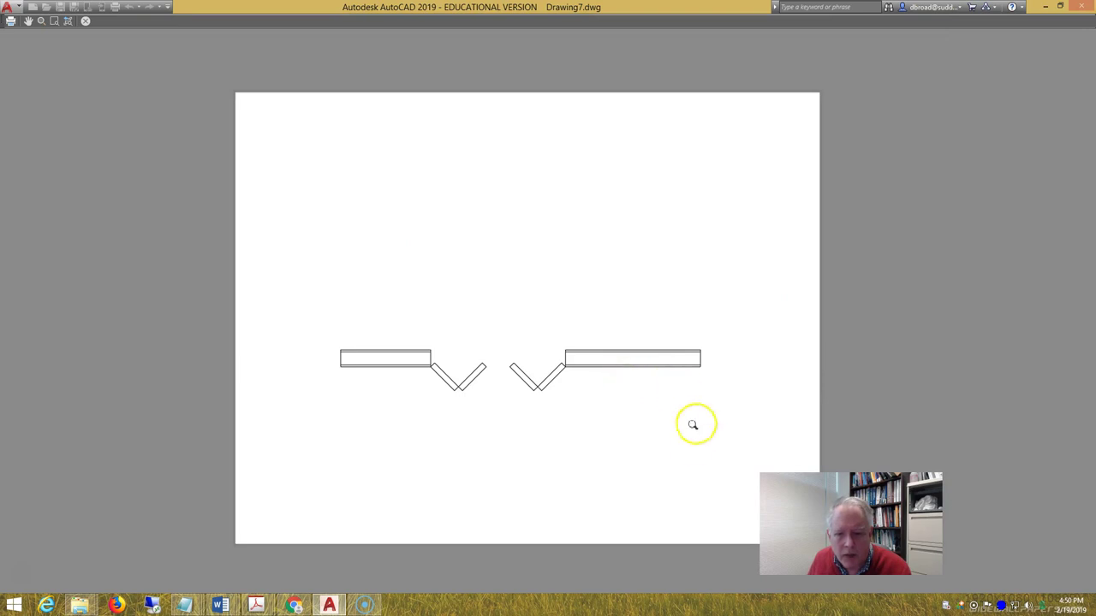
key("Escape")
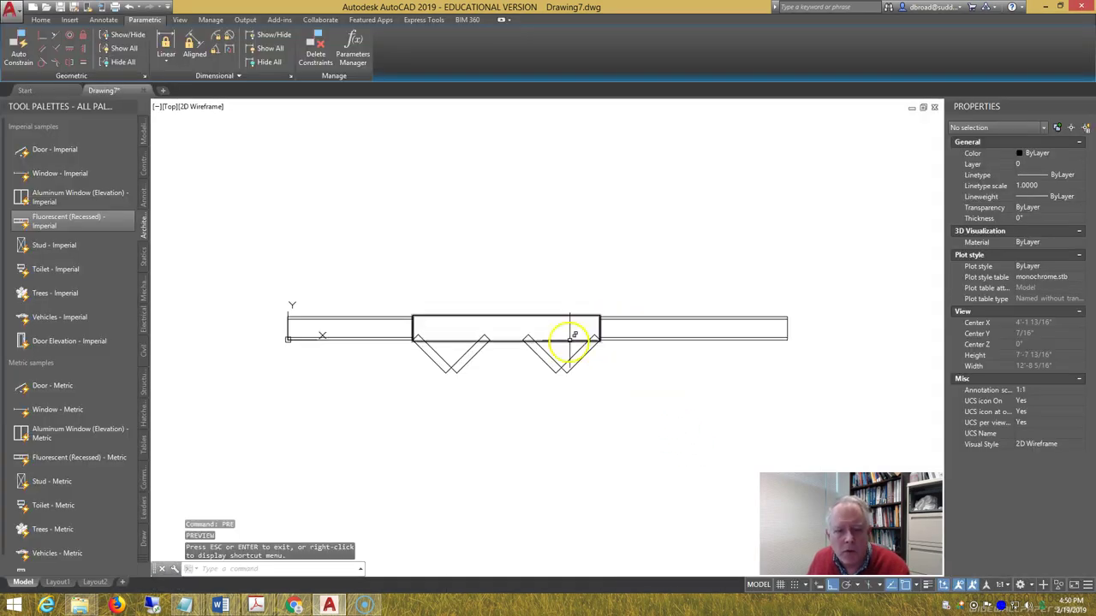